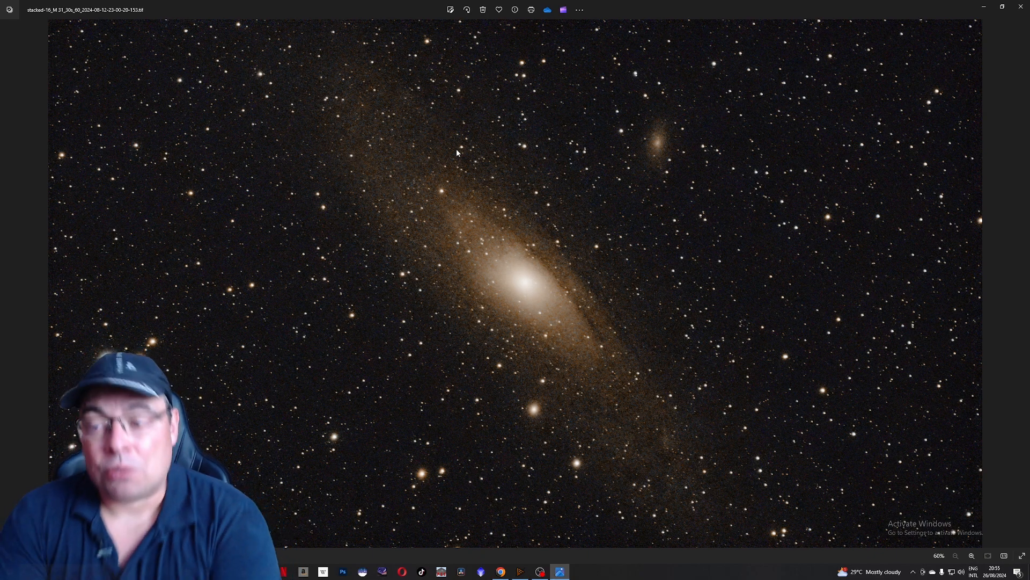
- View the stacked SAO 70569 image in the photo viewer and close the viewer
key(Right)
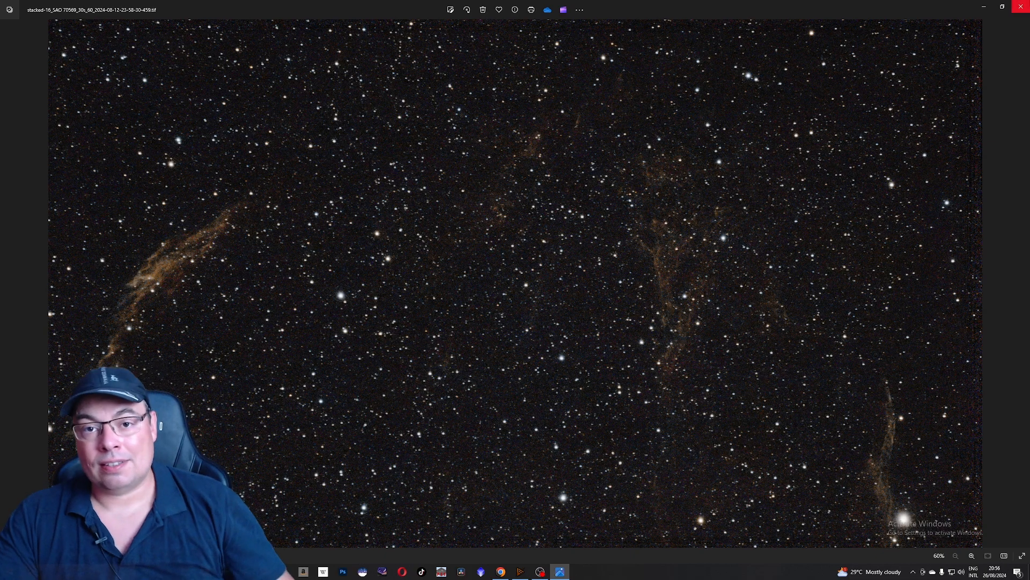
click(1024, 9)
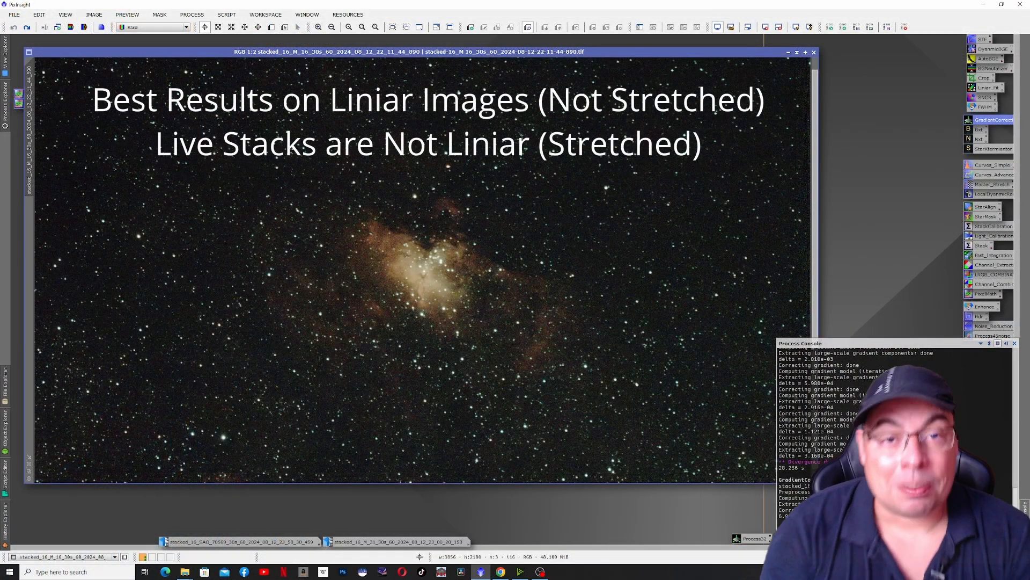
- Open the GradientCorrection process to review its settings, and close it without applying it
double_click(990, 122)
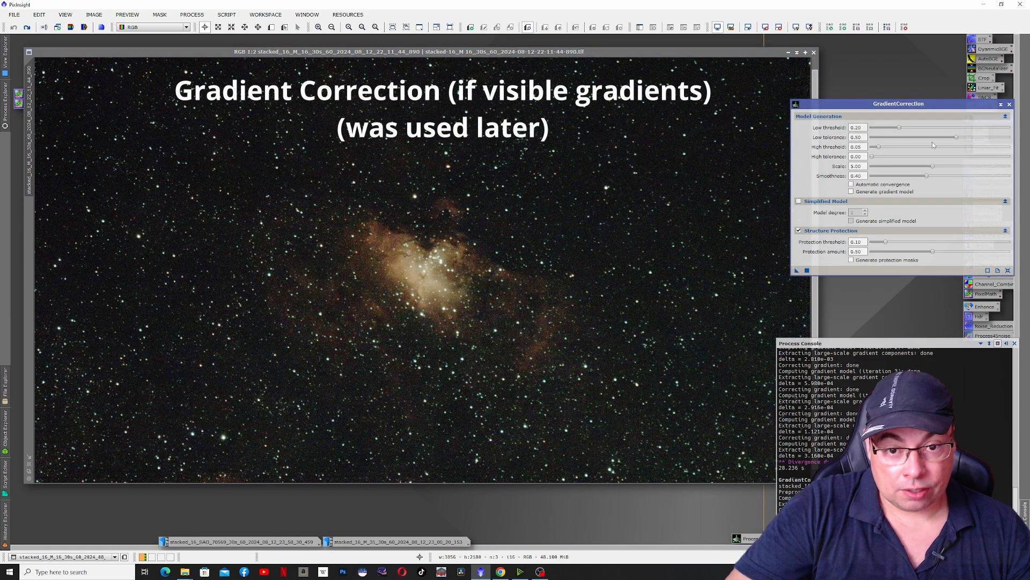
click(1010, 105)
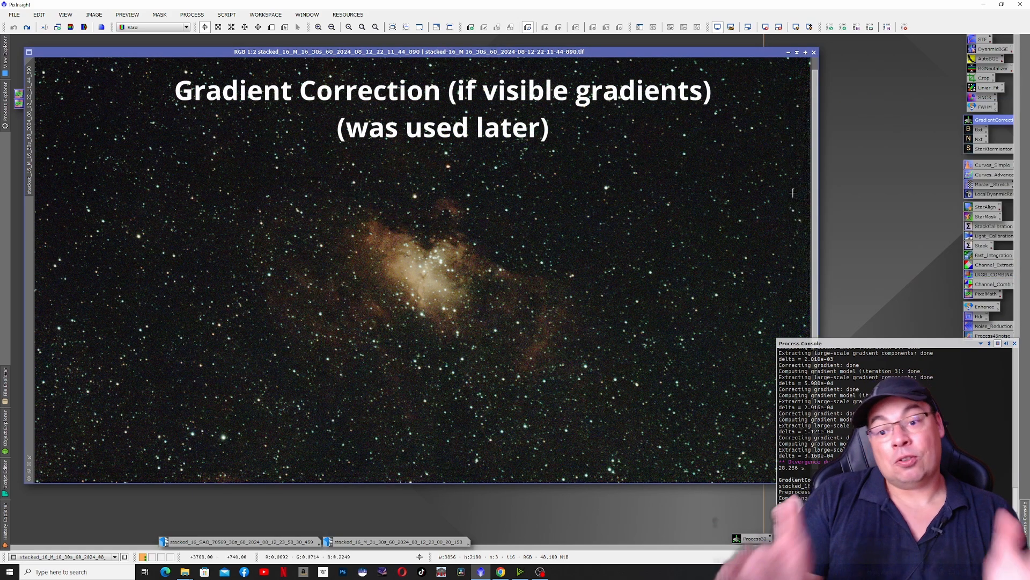
- Run BlurXTerminator on the stacked M 16 image using its existing settings
scroll(417, 305, up, 2)
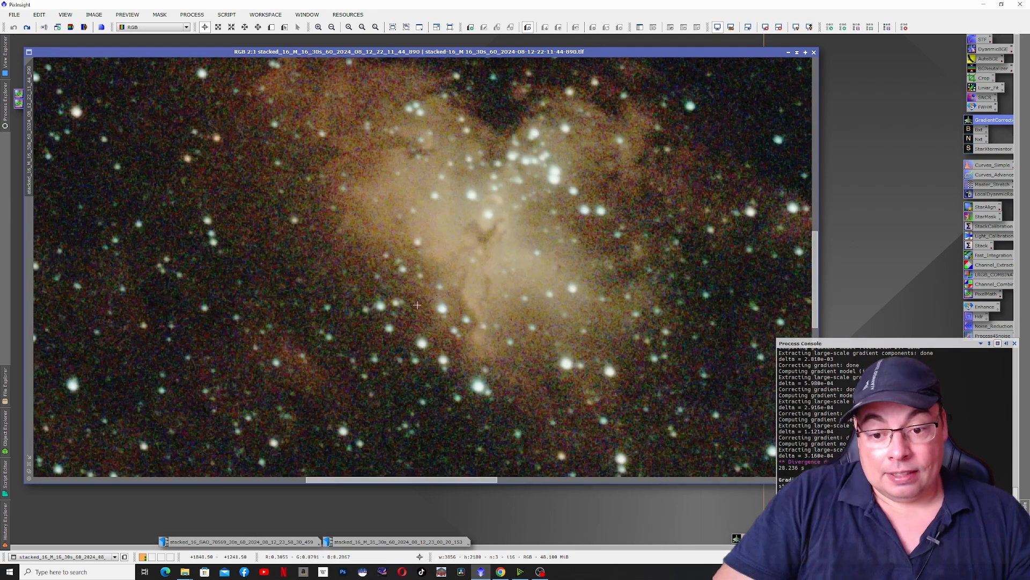
scroll(471, 299, down, 4)
scroll(571, 274, up, 2)
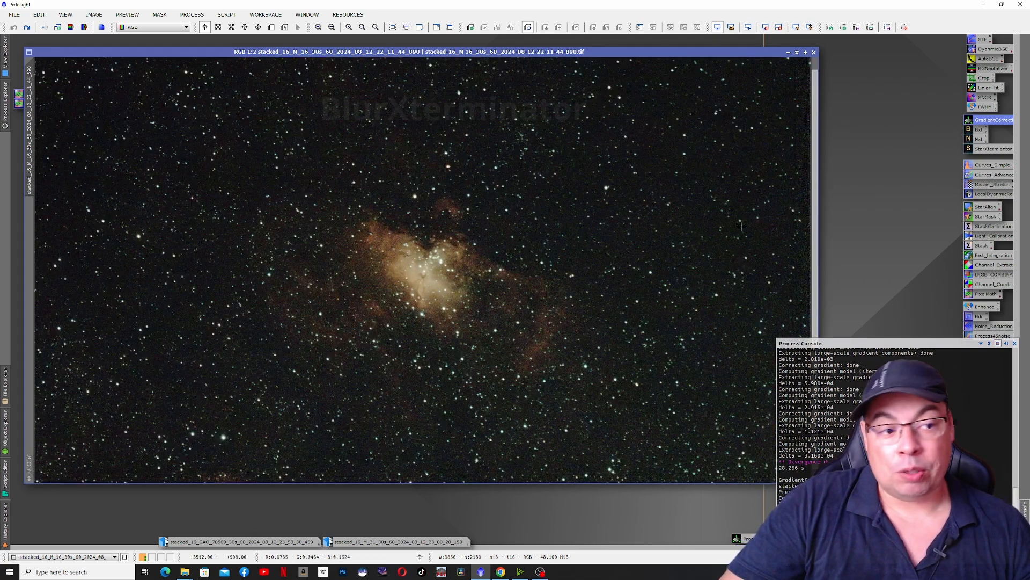
double_click(979, 130)
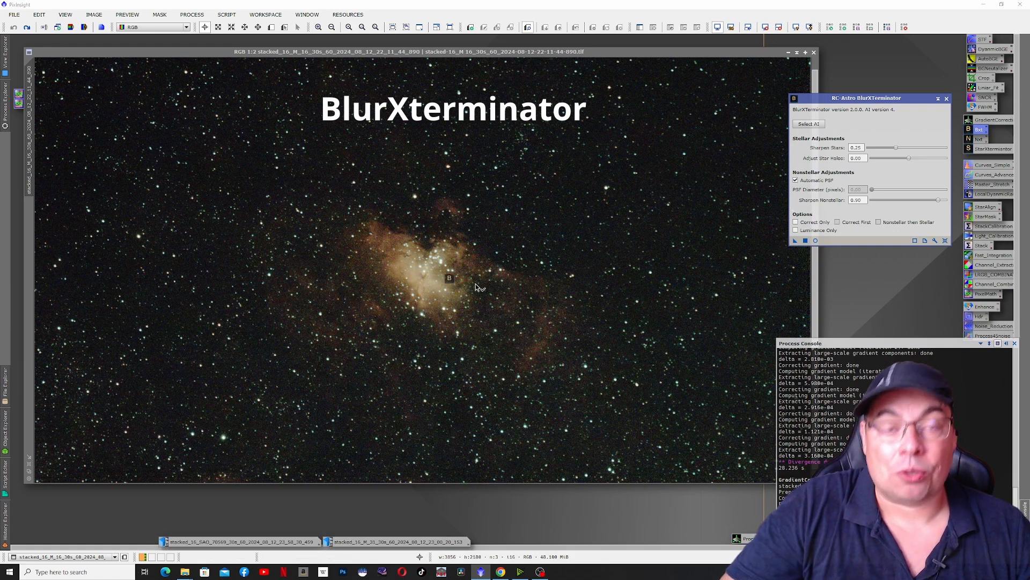
click(796, 240)
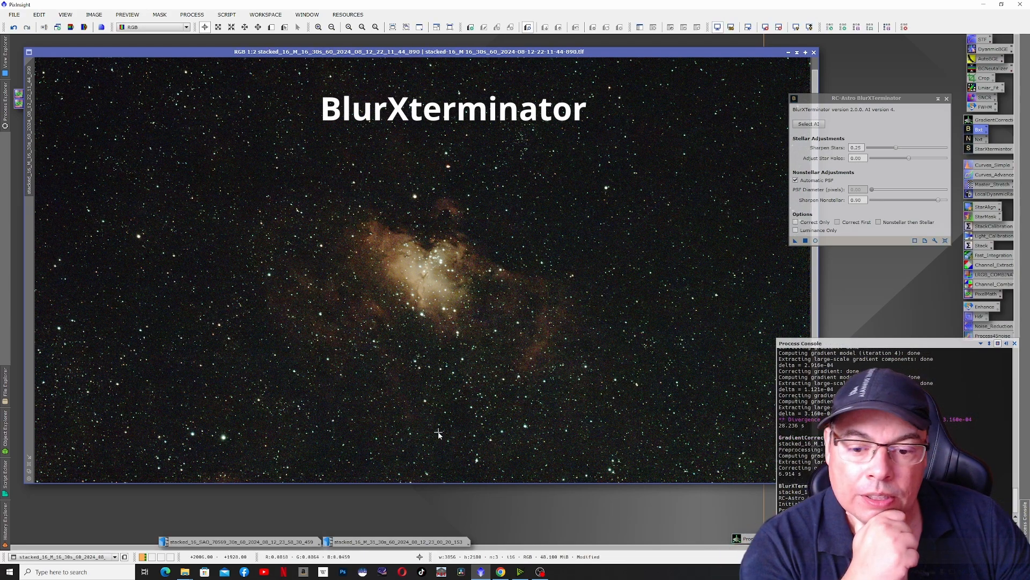
- Inspect the sharpened nebula and compare it before and after BlurXTerminator by undoing and redoing the process
scroll(402, 328, up, 2)
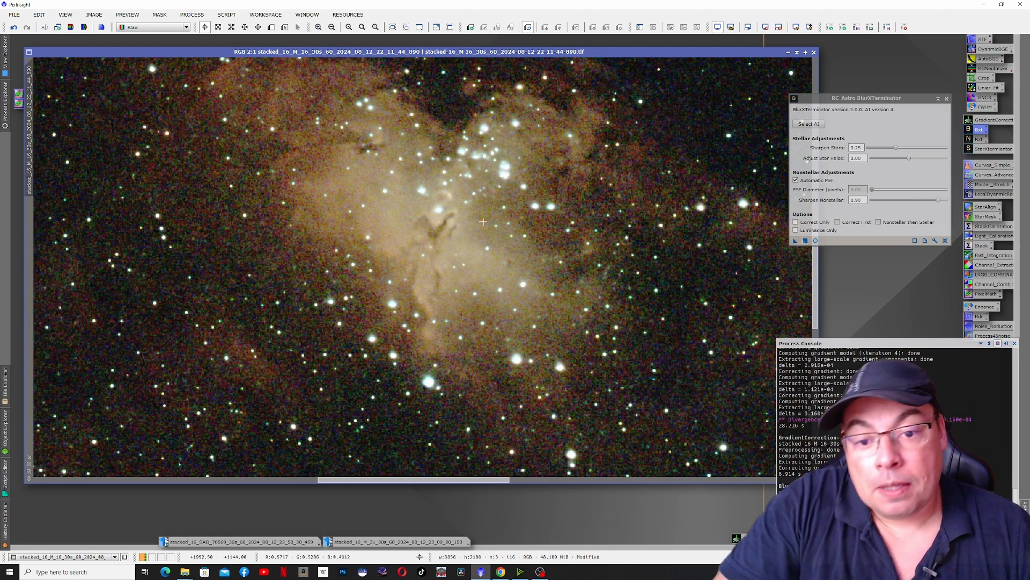
scroll(436, 251, up, 3)
scroll(434, 262, down, 1)
scroll(433, 339, down, 1)
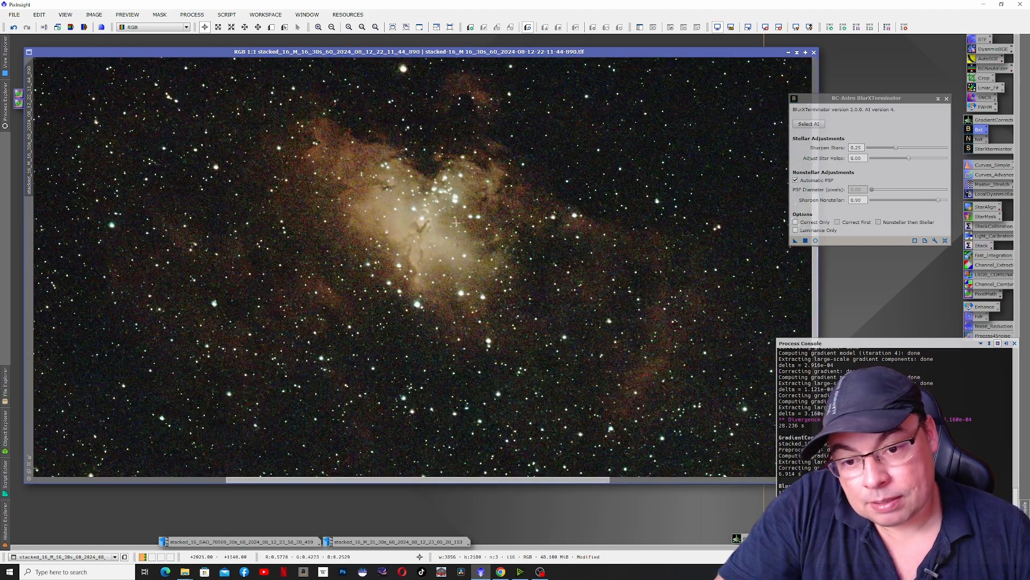
scroll(456, 222, down, 1)
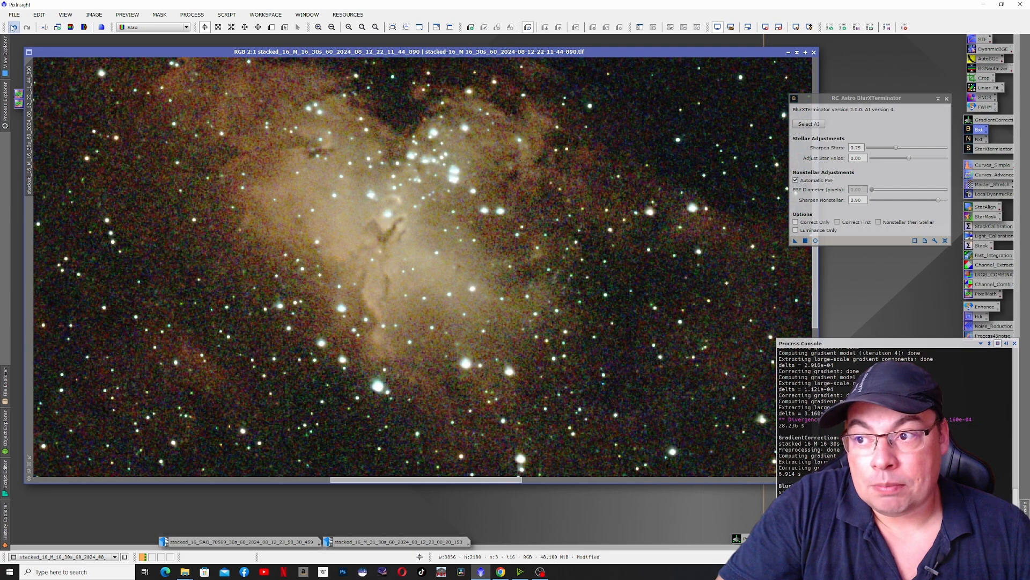
click(13, 27)
click(26, 27)
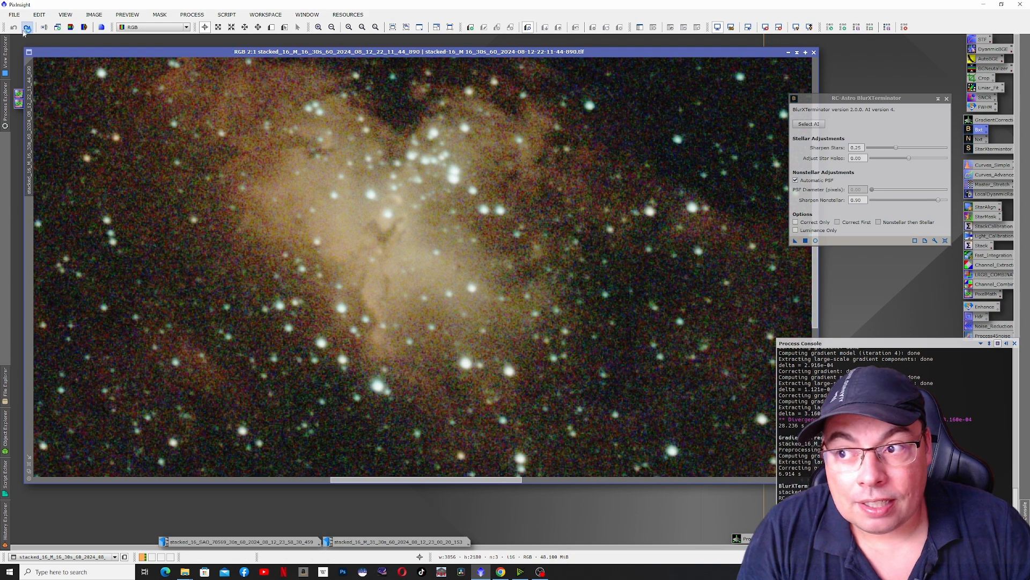
click(25, 29)
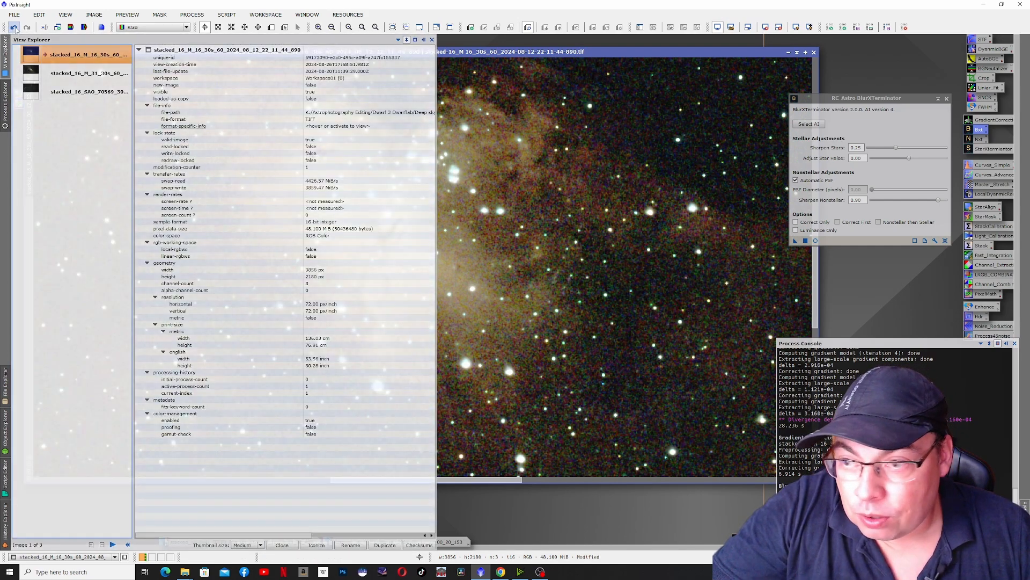
click(14, 27)
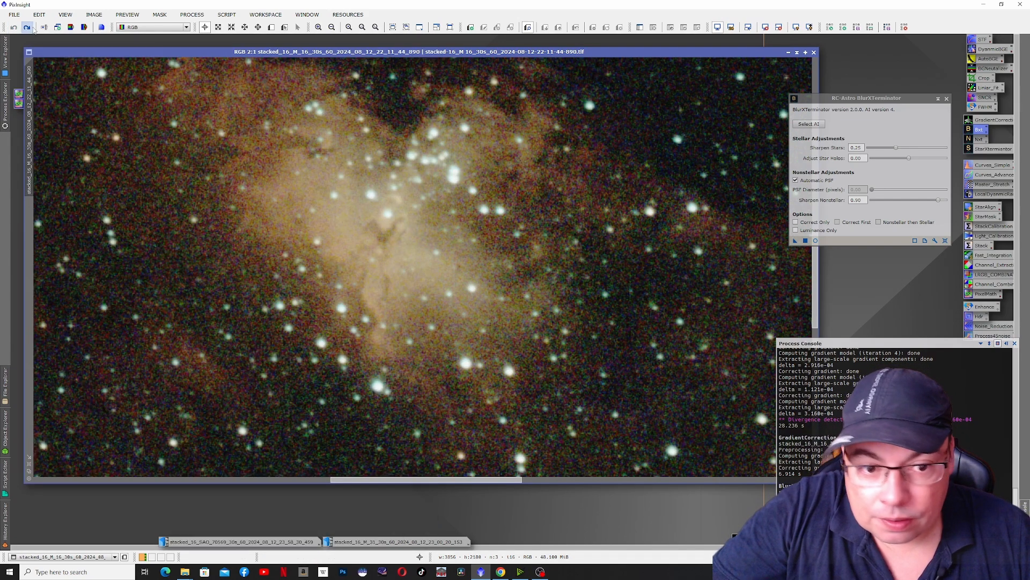
click(27, 27)
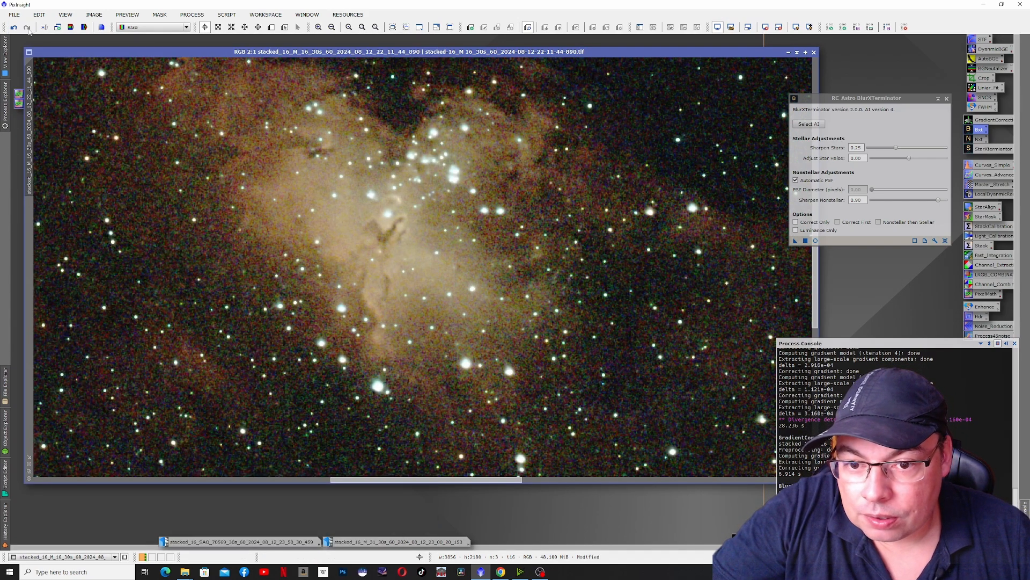
- Compare the dark pillars in the nebula's core up close with and without BlurXTerminator, keeping the sharpening applied
scroll(490, 258, up, 1)
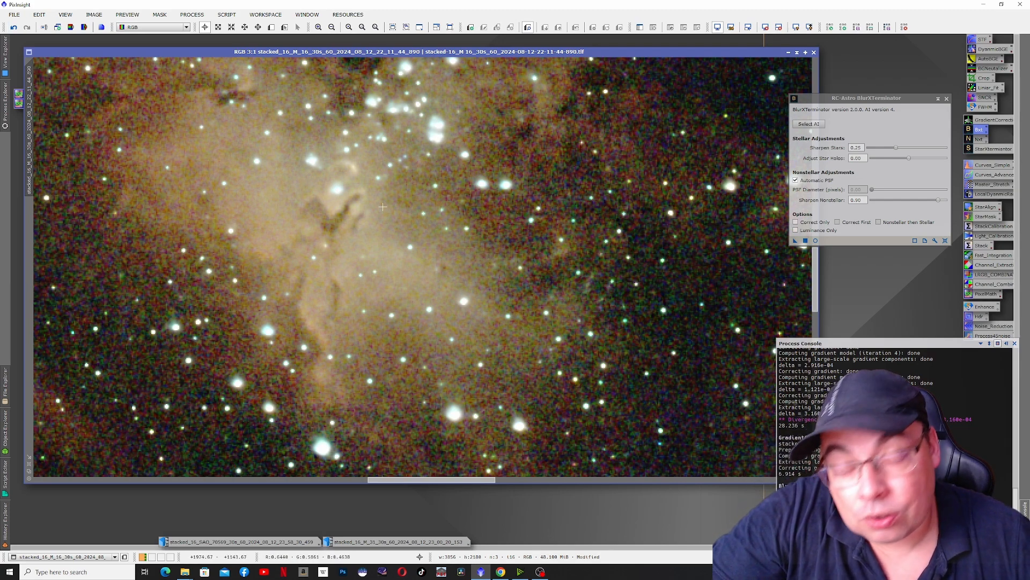
click(13, 28)
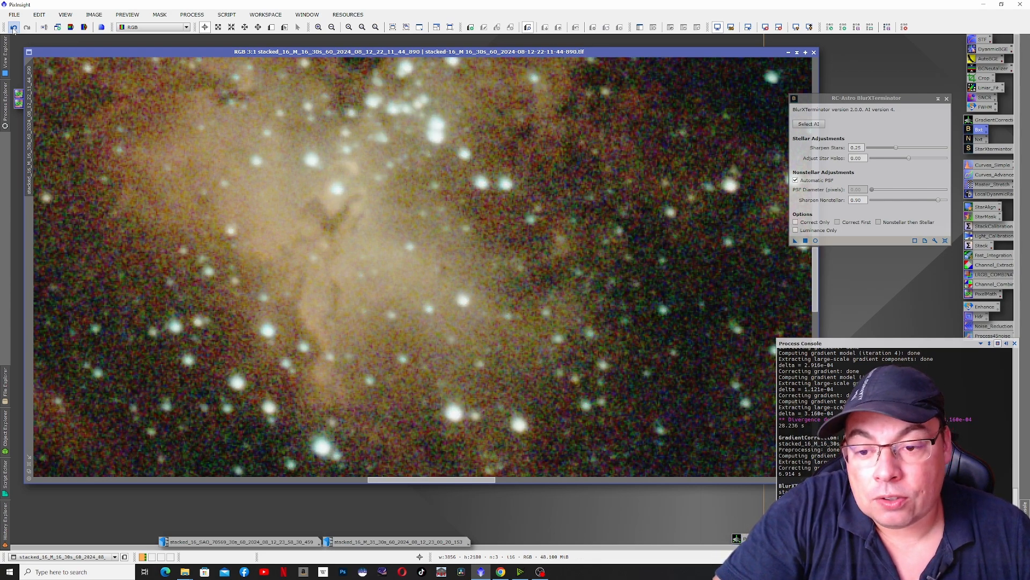
click(27, 28)
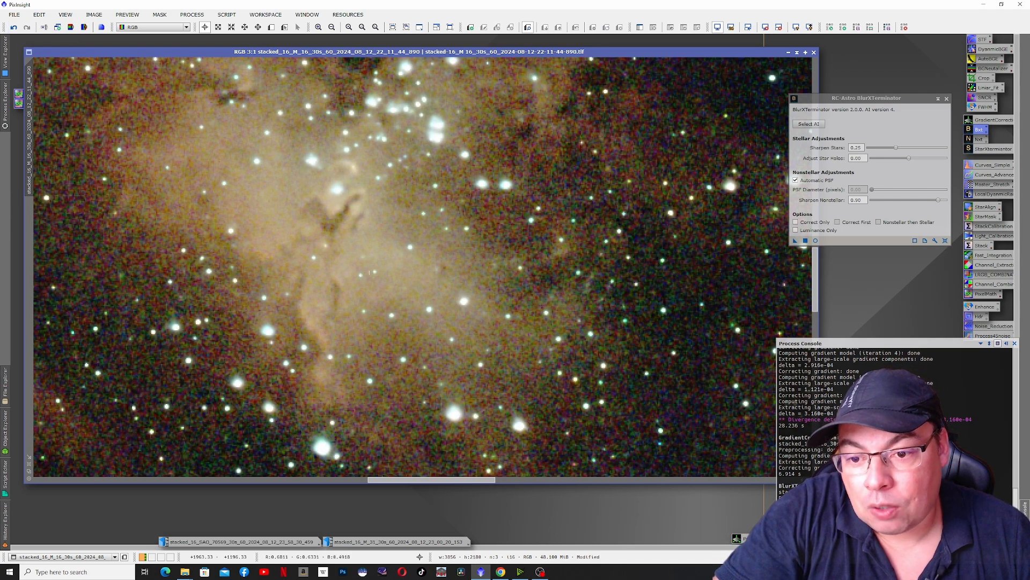
scroll(331, 357, down, 4)
scroll(450, 317, up, 2)
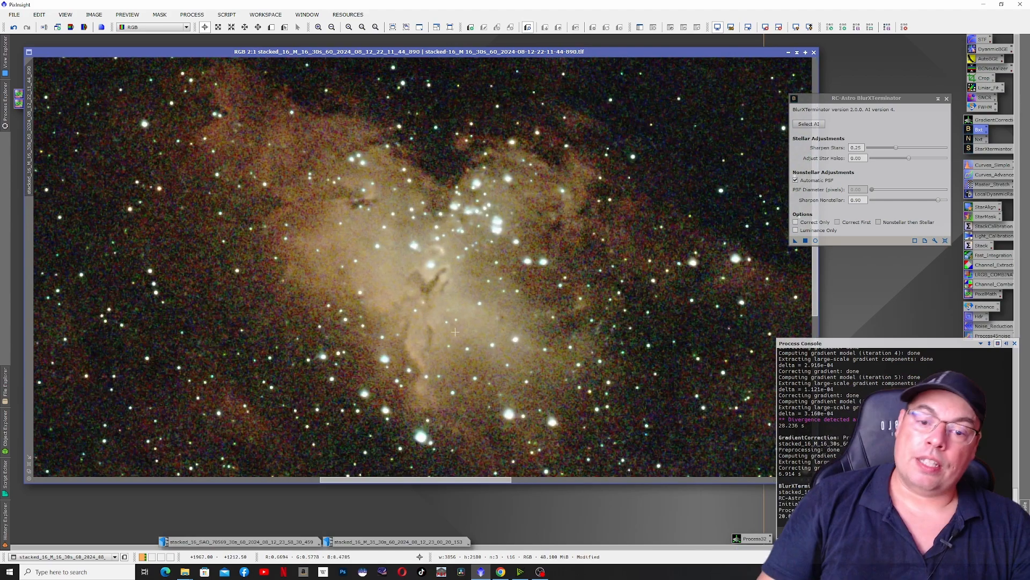
scroll(449, 317, down, 2)
scroll(471, 322, up, 1)
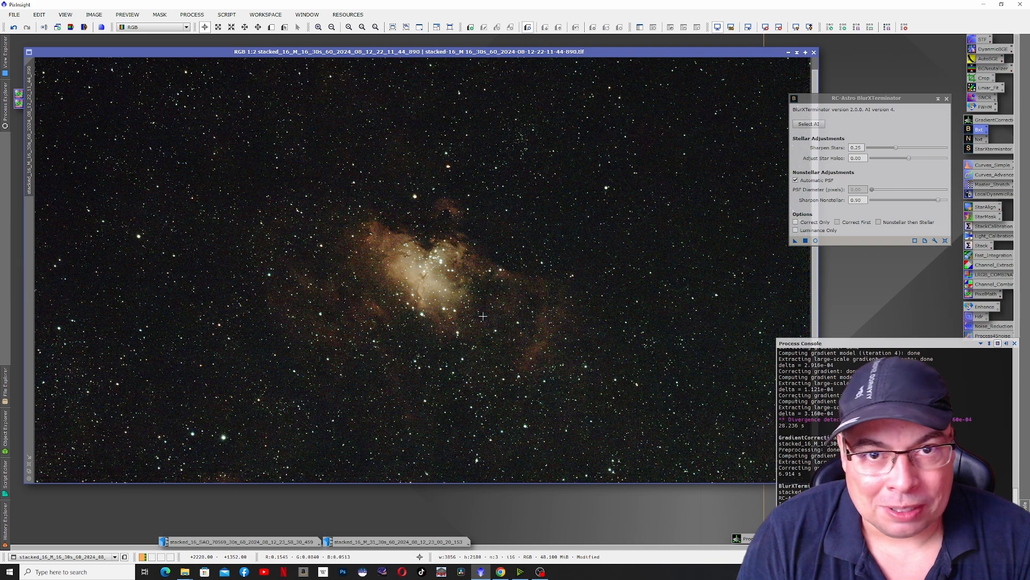
- Close BlurXTerminator and run NoiseXTerminator on the M 16 image with Denoise 0.75 and Detail 0.30
click(947, 98)
double_click(977, 139)
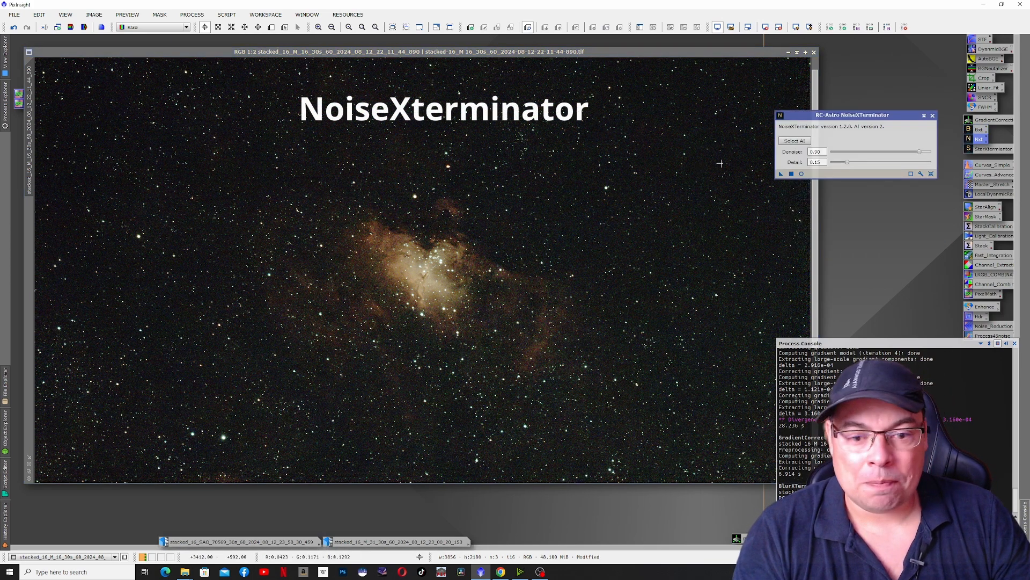
scroll(412, 282, up, 2)
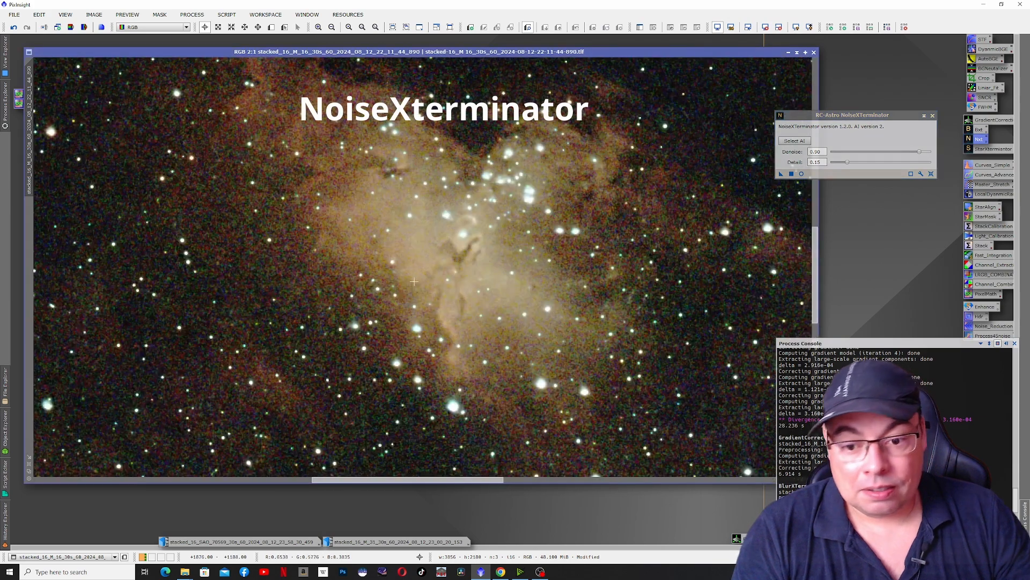
click(905, 154)
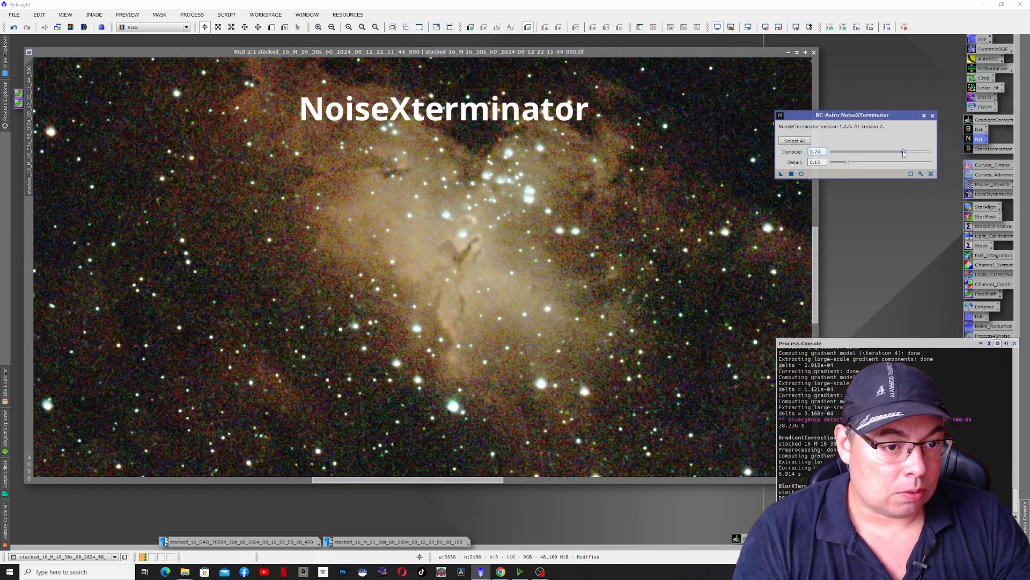
drag(850, 162, 864, 164)
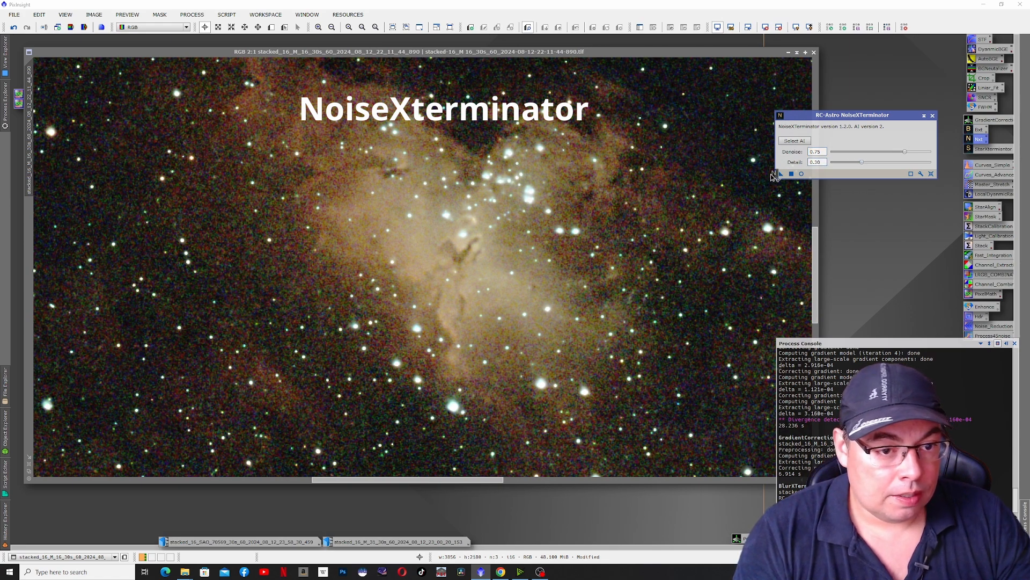
click(791, 174)
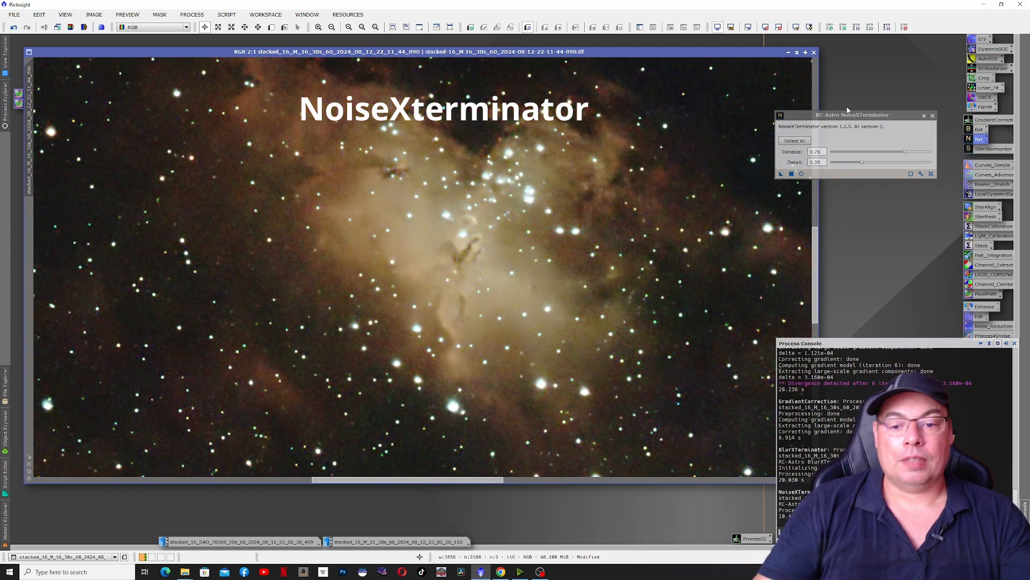
- Examine the denoised nebula and the surrounding star field at several magnifications
scroll(446, 269, down, 2)
scroll(446, 268, up, 2)
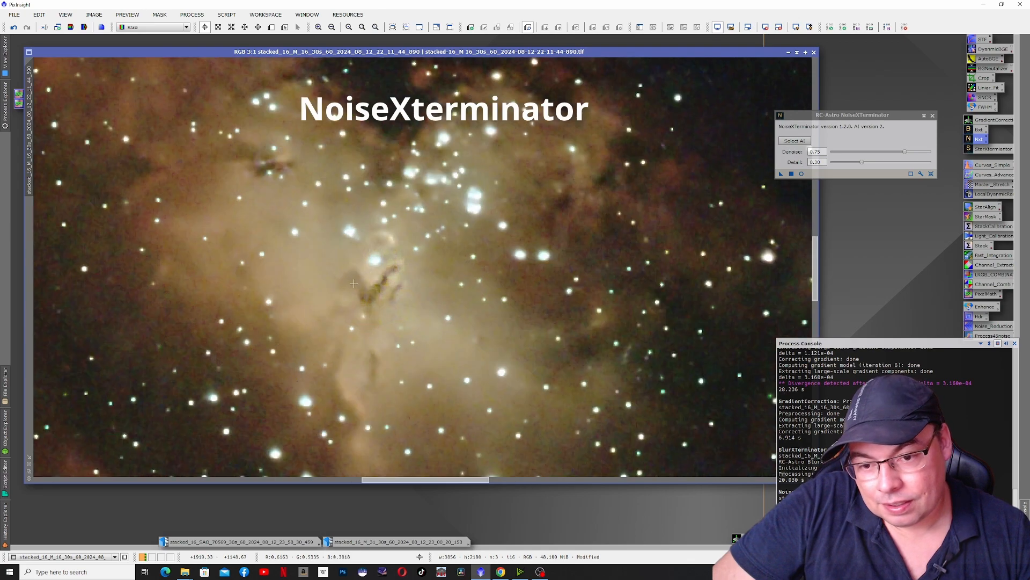
scroll(419, 313, down, 2)
scroll(418, 313, up, 2)
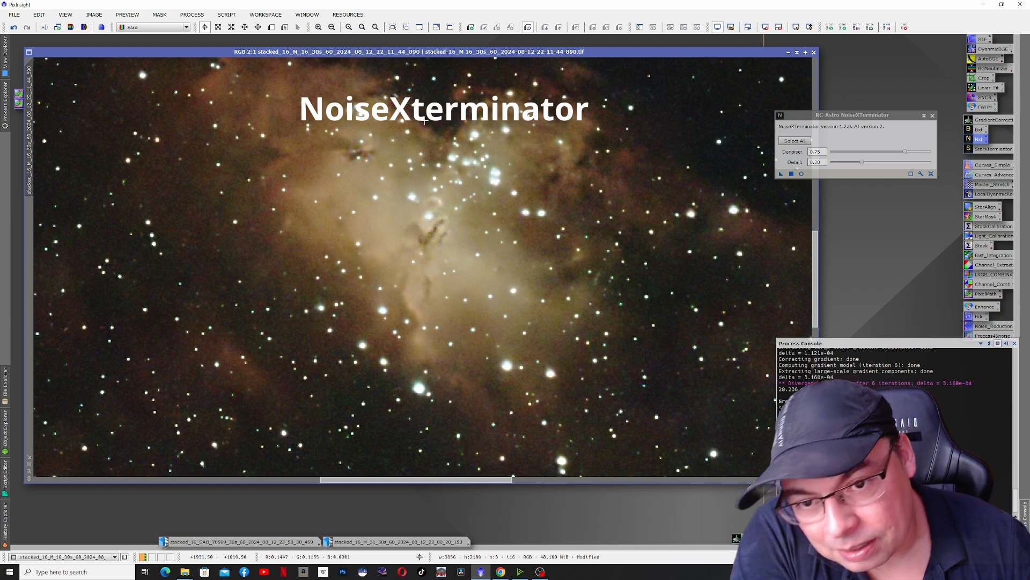
scroll(420, 240, down, 1)
scroll(516, 247, up, 1)
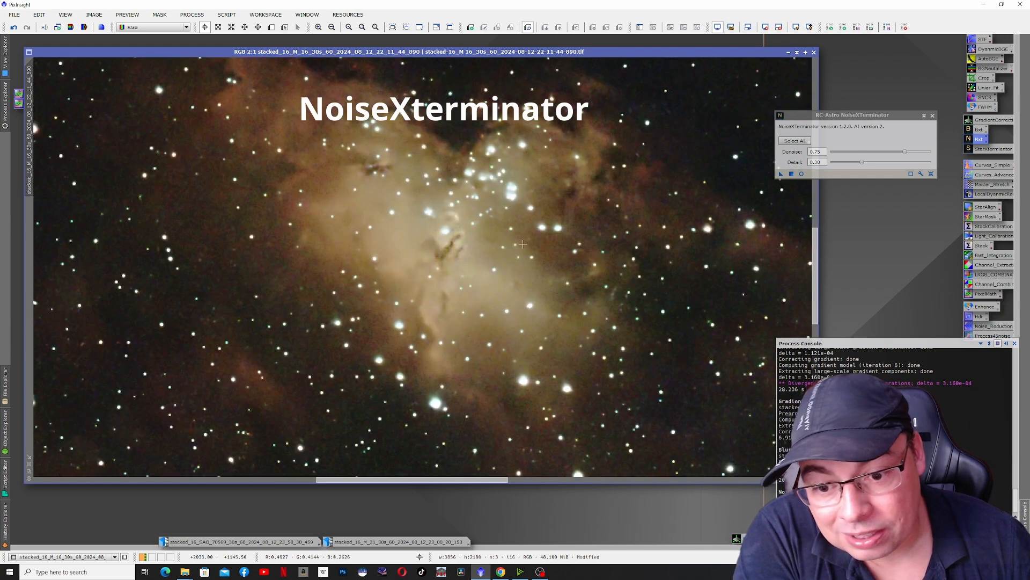
scroll(627, 297, down, 3)
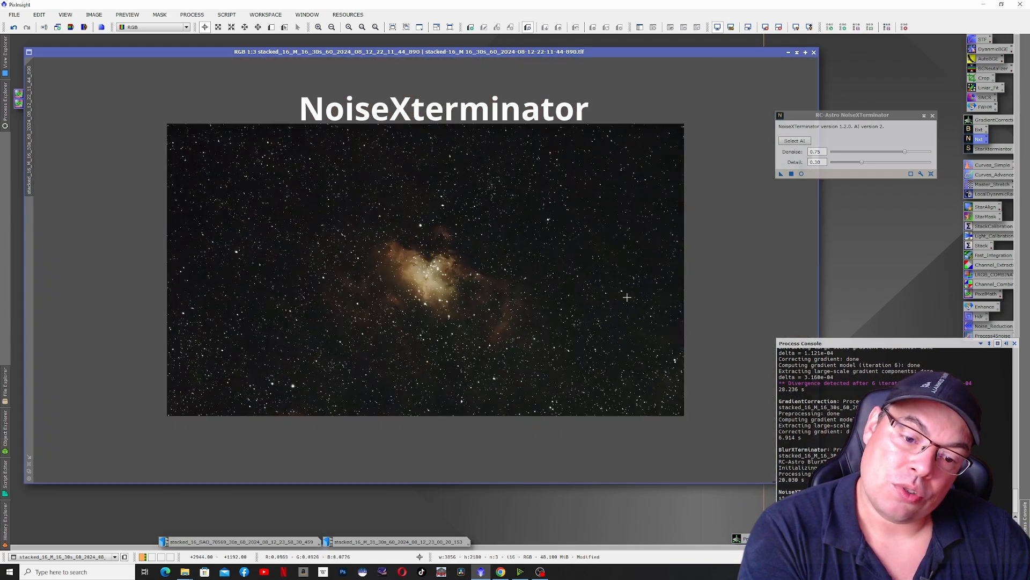
scroll(404, 275, up, 3)
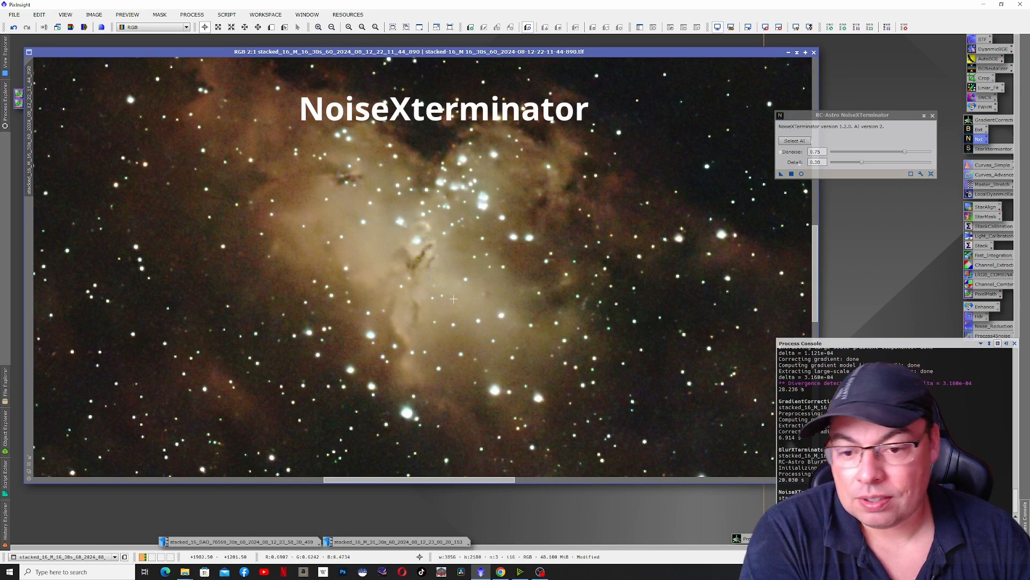
- Compare the image with and without NoiseXTerminator by undoing and redoing it, keeping the noise reduction applied
click(13, 27)
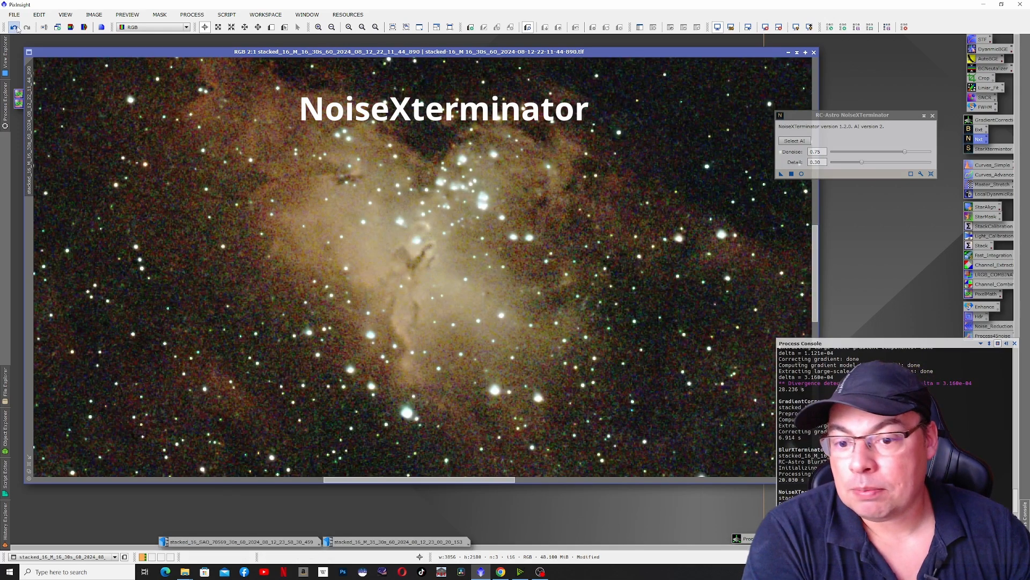
click(24, 28)
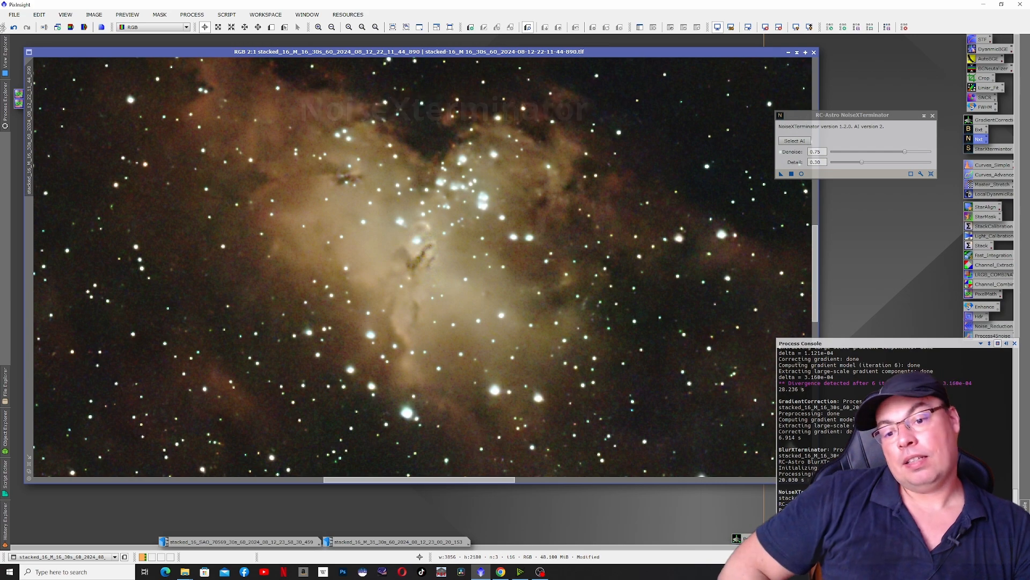
click(5, 42)
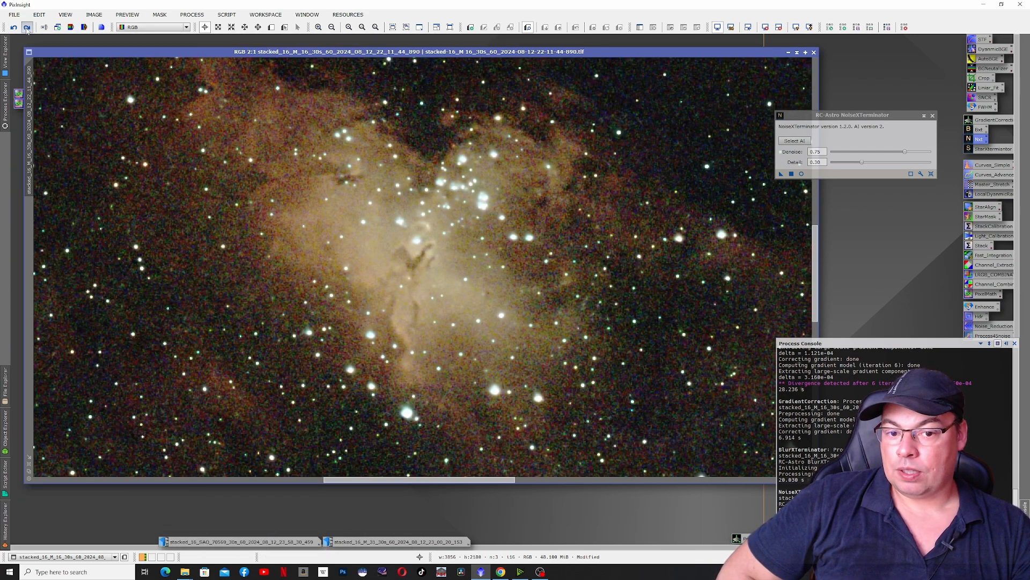
scroll(434, 290, down, 3)
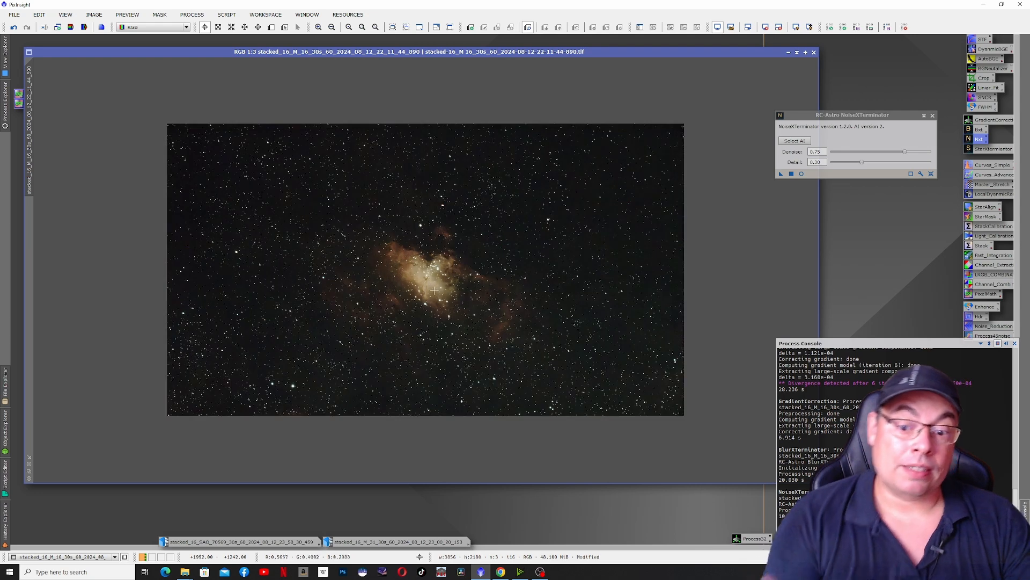
scroll(433, 289, up, 1)
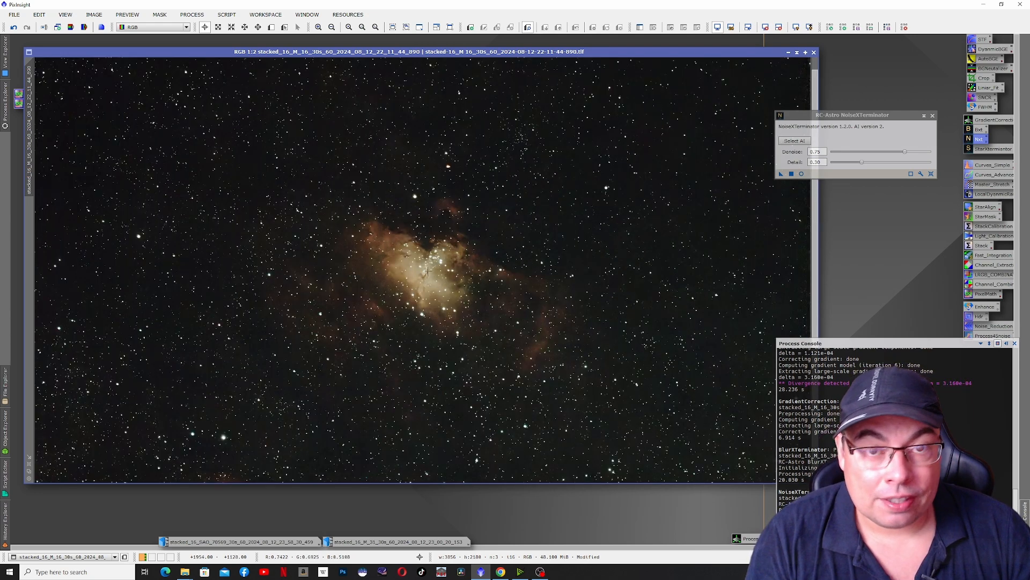
- Start CurvesTransformation with a real-time preview of the M 16 image and raise the RGB/K curve to about input 0.20, output 0.37
scroll(428, 271, up, 1)
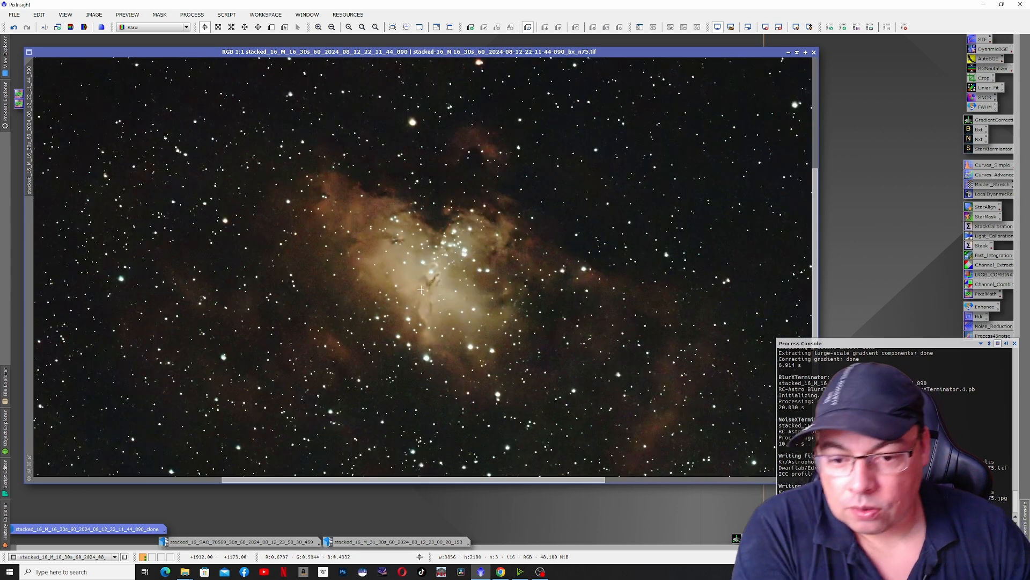
scroll(421, 289, up, 1)
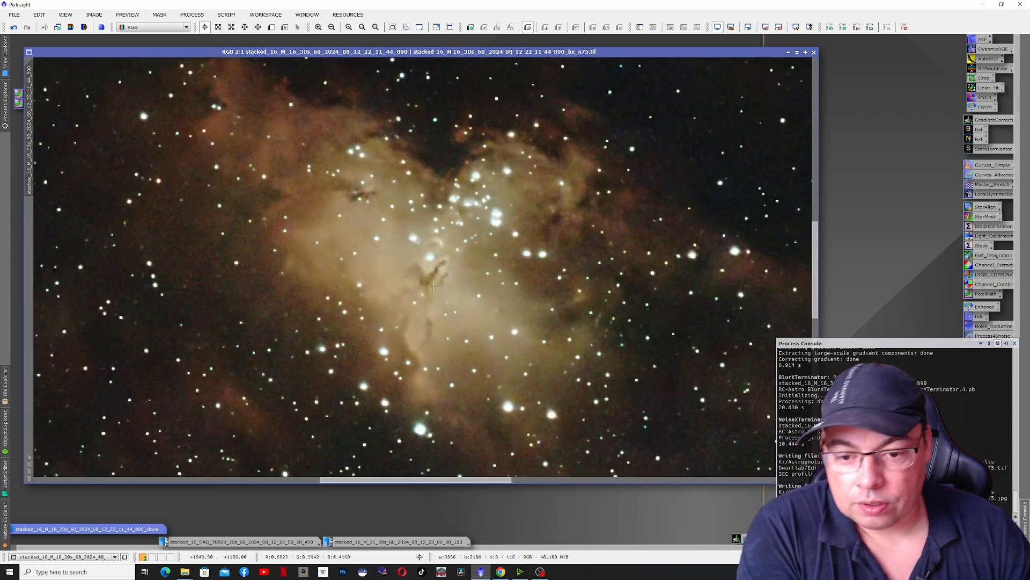
double_click(984, 175)
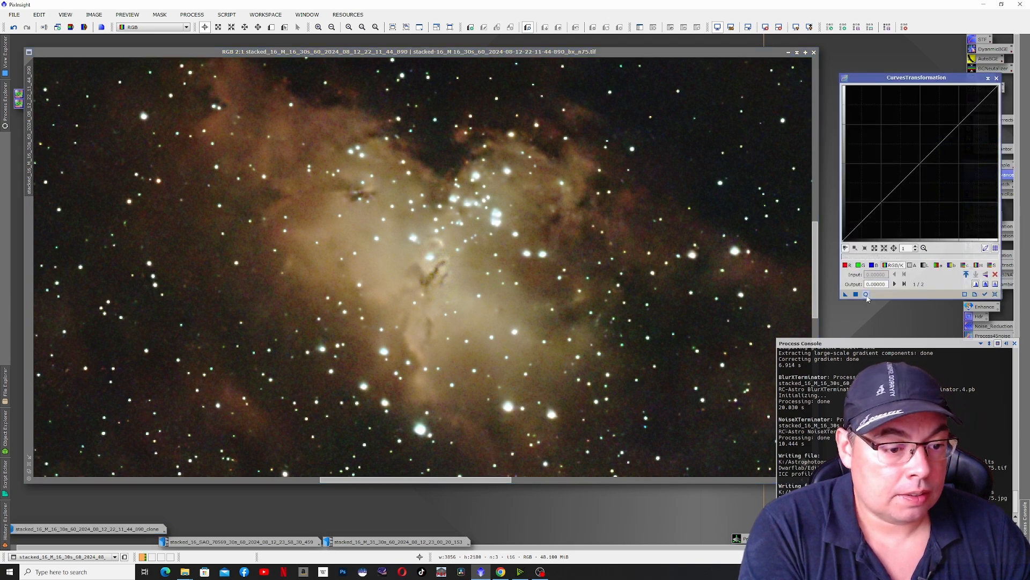
click(865, 294)
click(911, 163)
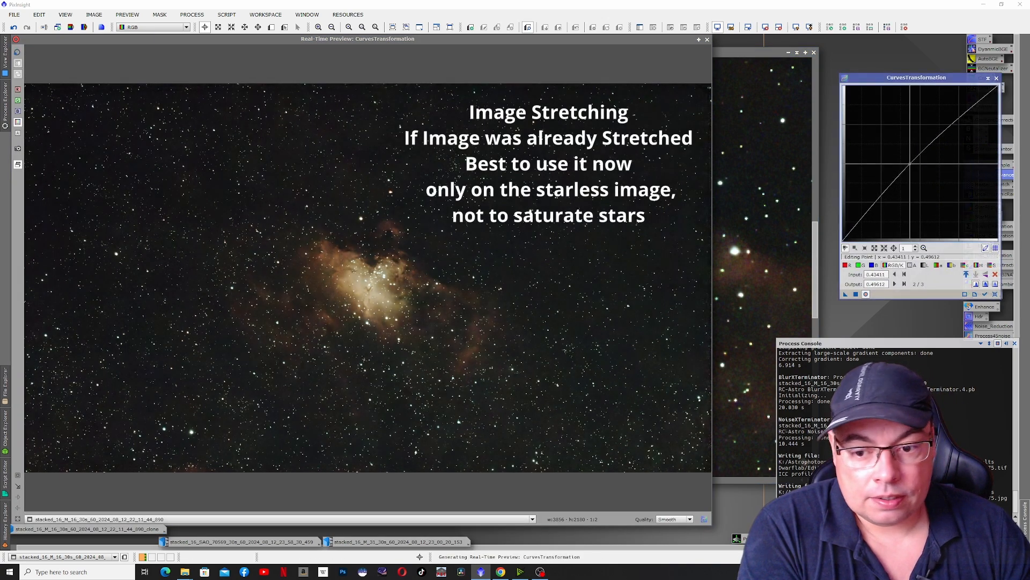
drag(911, 164, 875, 183)
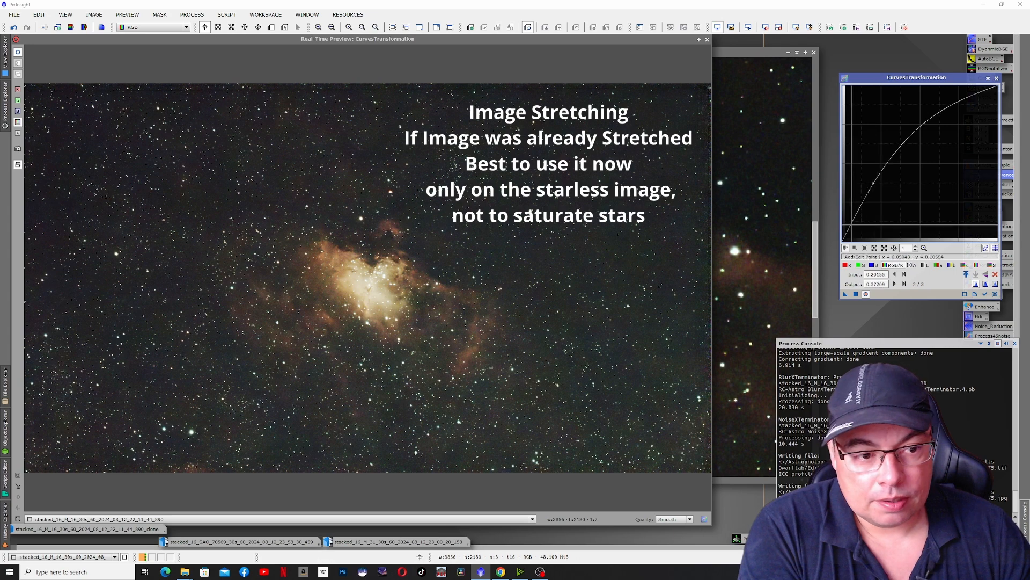
- Hold the shadows down with a low curve point and add an upper point at about input 0.48, output 0.70
drag(853, 224, 854, 227)
click(920, 131)
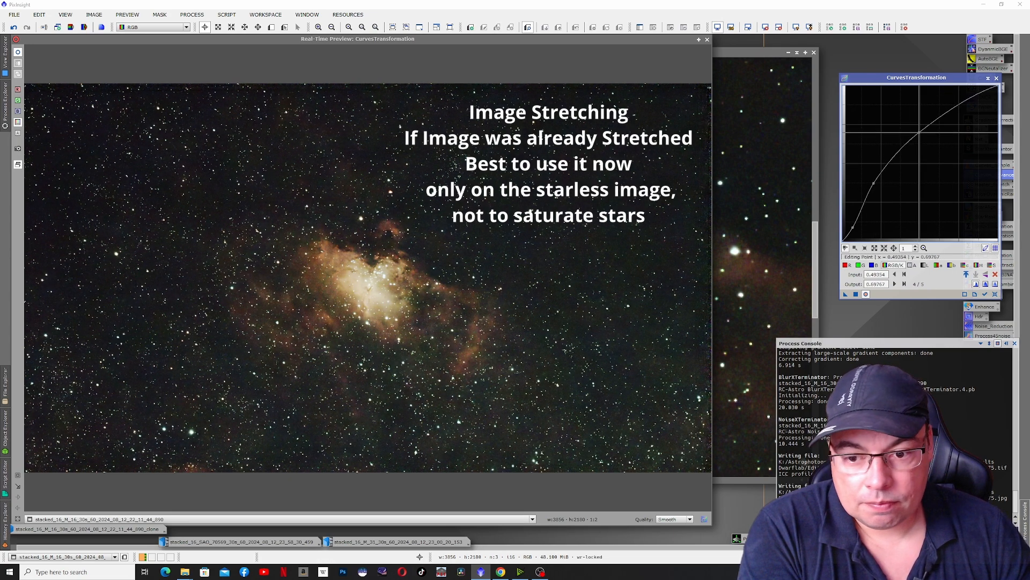
drag(920, 131, 921, 131)
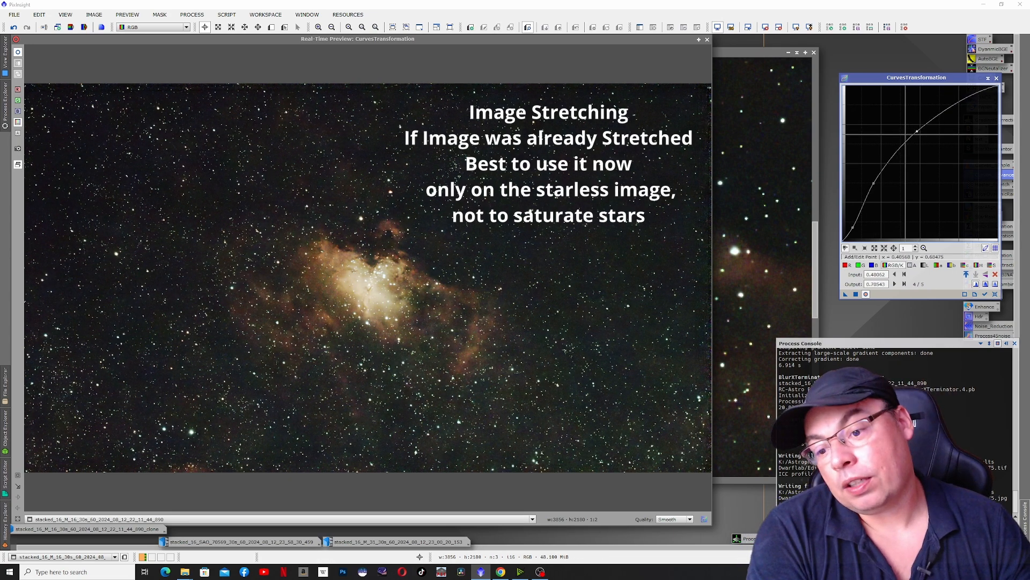
- Refine the curve with a raised lower-midtone point at about 0.22/0.46, an extra point near 0.11/0.25 and the shadow point at about 0.06/0.08
drag(873, 184, 873, 174)
drag(854, 227, 853, 227)
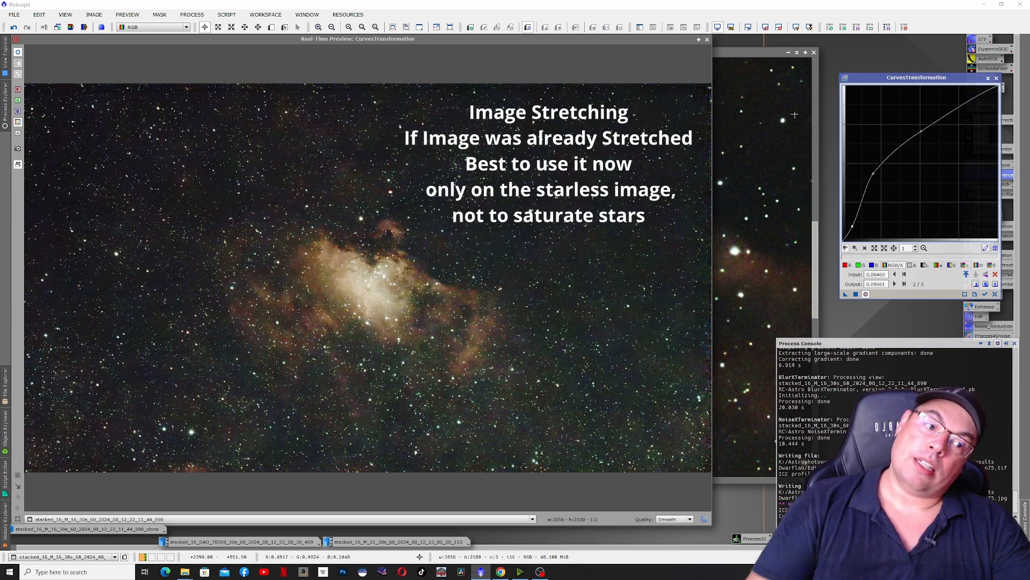
drag(874, 173, 878, 166)
click(862, 201)
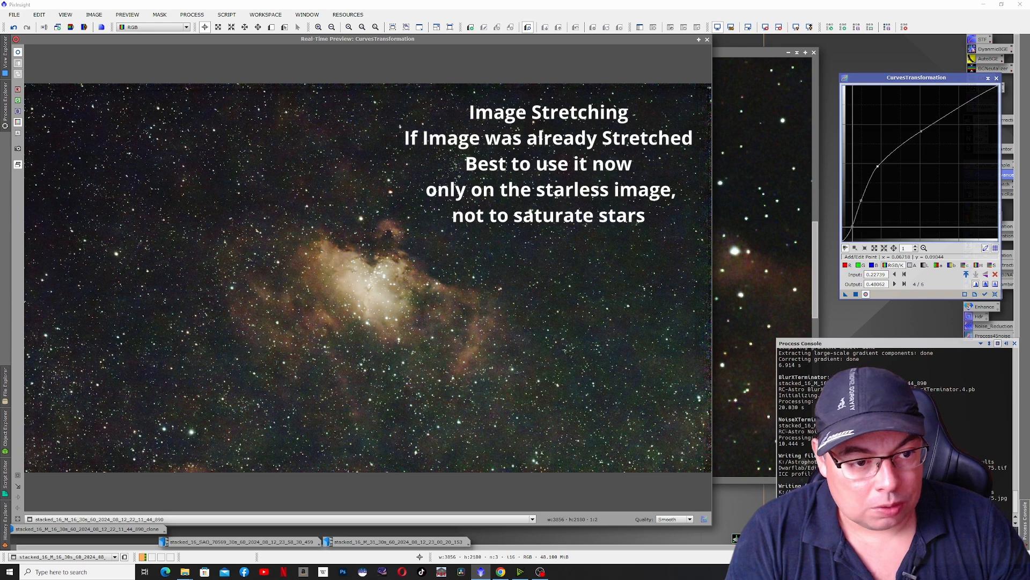
drag(852, 226, 851, 227)
drag(878, 166, 878, 170)
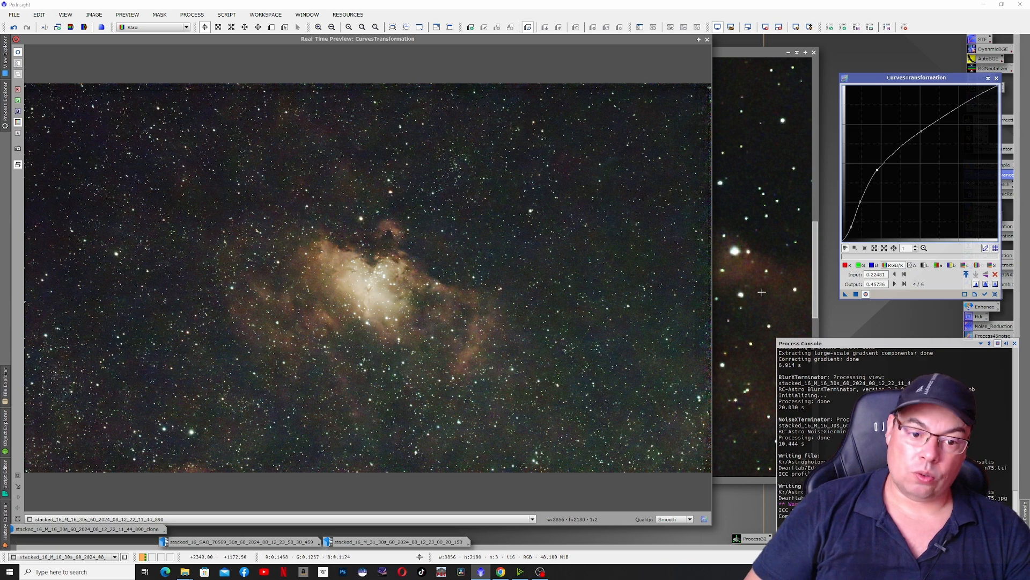
drag(851, 227, 851, 228)
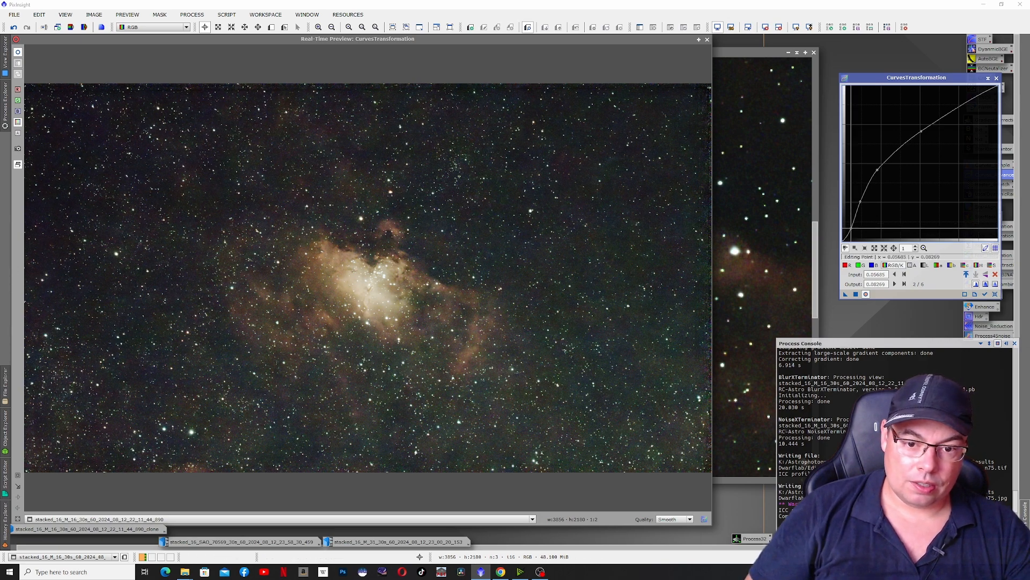
- Apply the curve to the M 16 image and inspect the stretched nebula at different magnifications
drag(846, 294, 524, 334)
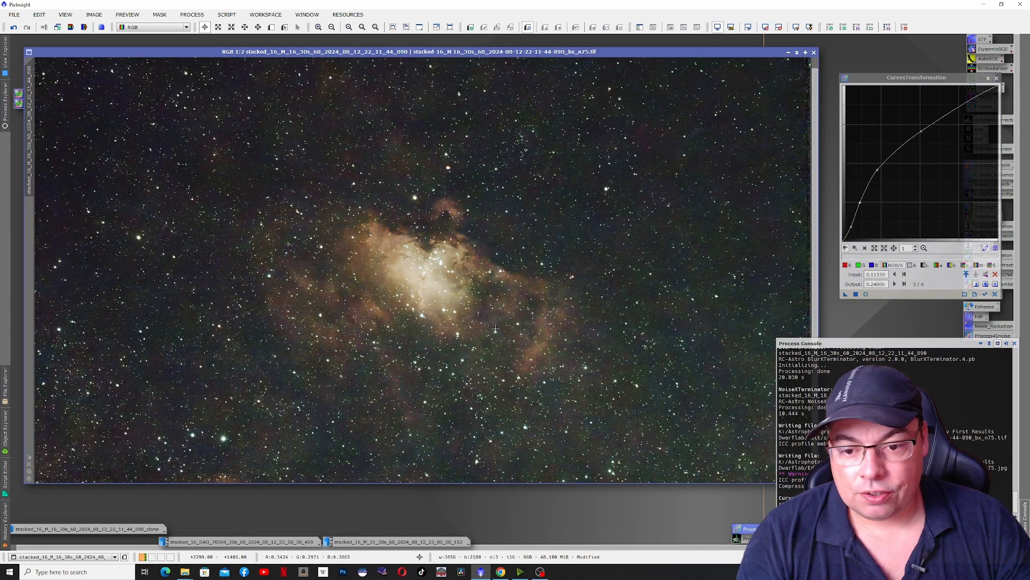
scroll(410, 299, up, 2)
scroll(417, 305, down, 3)
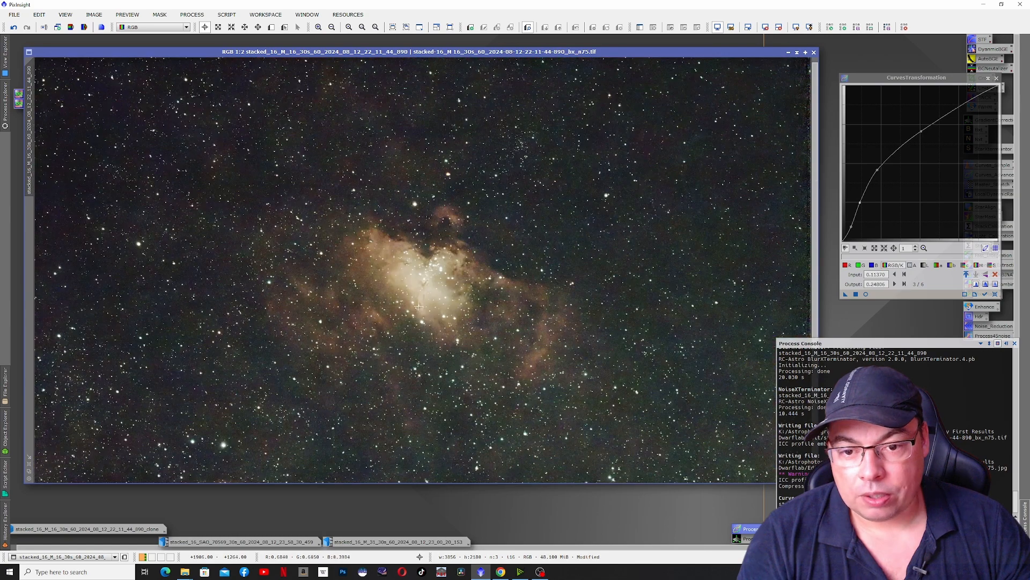
scroll(452, 335, up, 1)
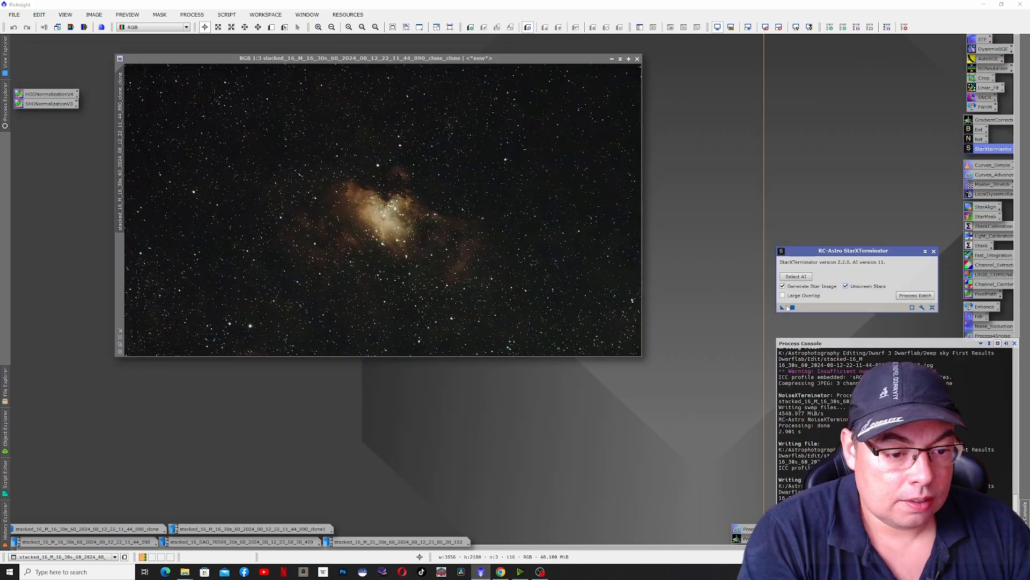
- Run StarXTerminator on the unstretched M 16 clone with Generate Star Image, Unscreen Stars and Large Overlap enabled, and close it
drag(700, 291, 601, 289)
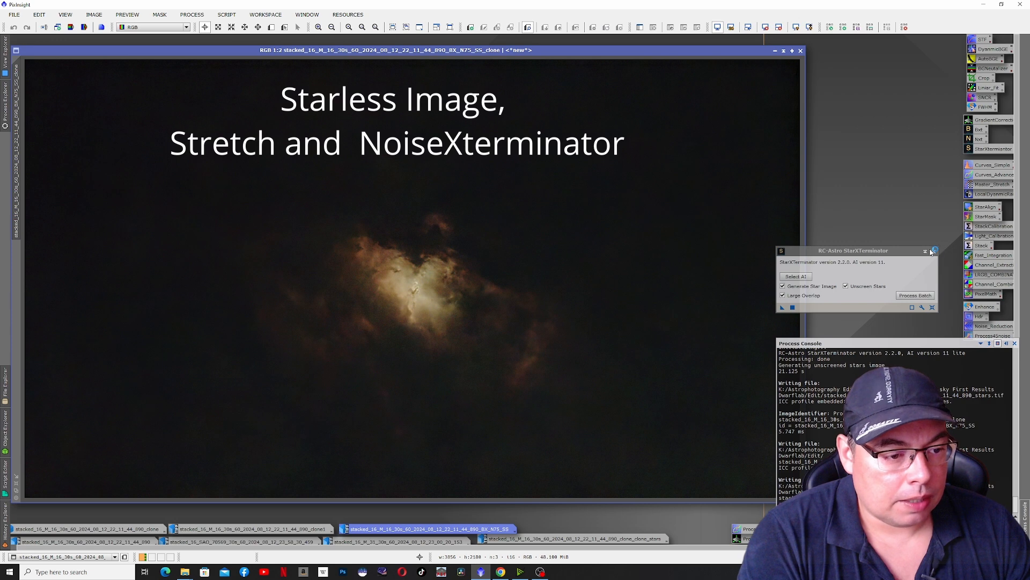
click(933, 251)
- Reopen the saved CurvesTransformation stretch, apply it to the starless M 16 clone and close it
double_click(748, 528)
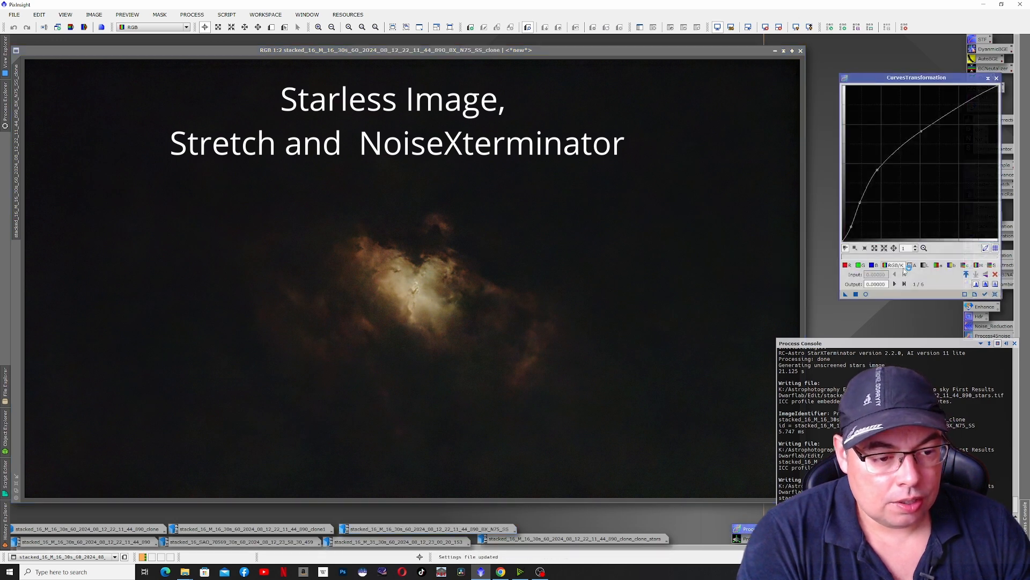
drag(534, 306, 546, 299)
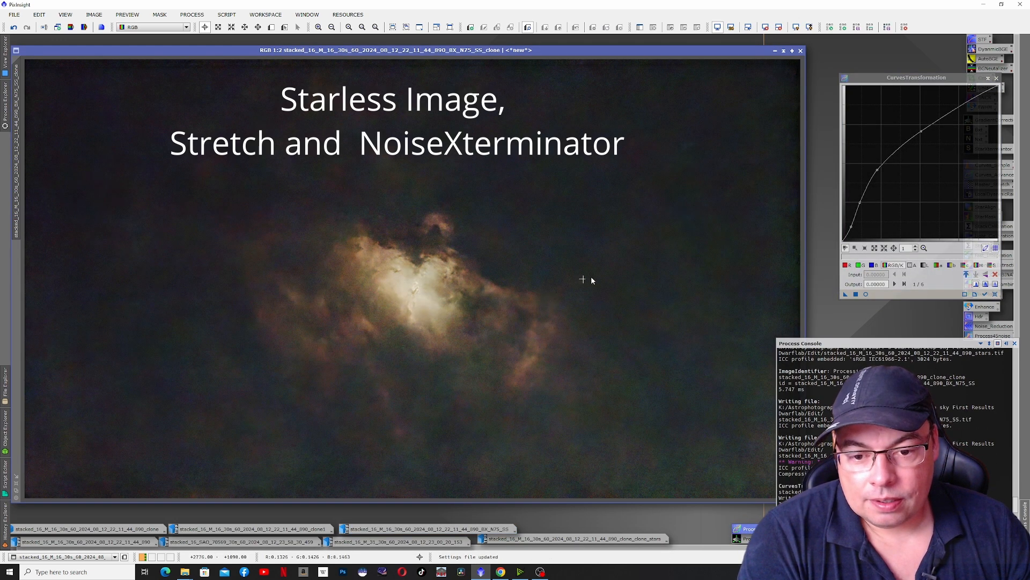
click(997, 78)
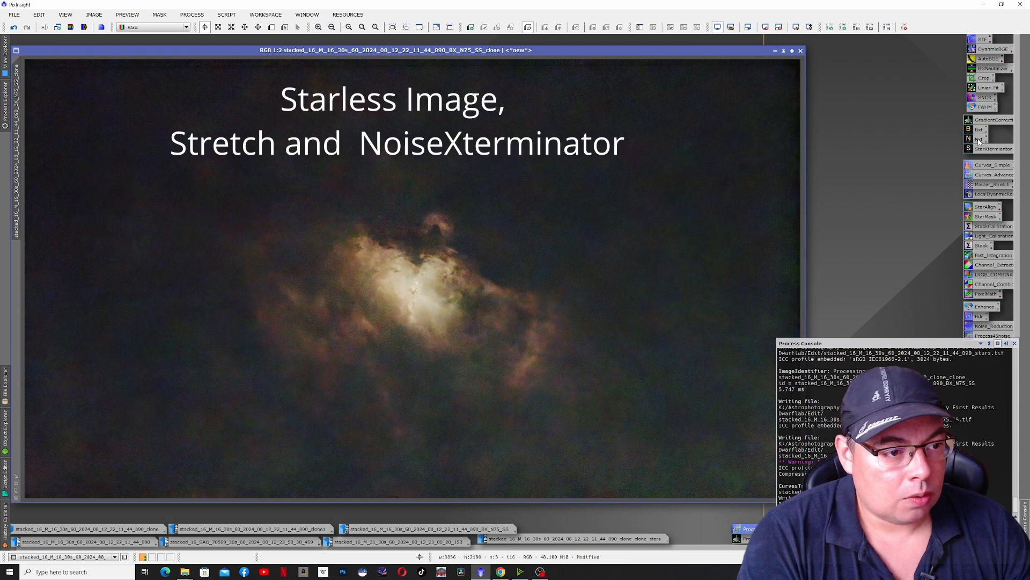
- Run NoiseXTerminator on the stretched starless image with Denoise 0.50 and Detail 0.25, and inspect the smoothed nebula
double_click(979, 140)
drag(917, 153, 880, 153)
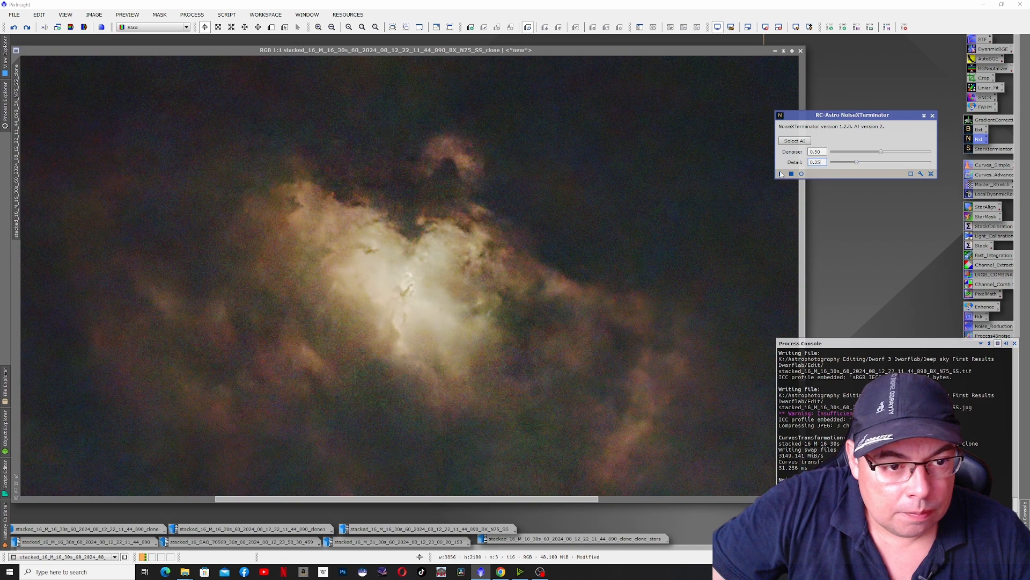
drag(781, 174, 570, 278)
scroll(591, 290, down, 1)
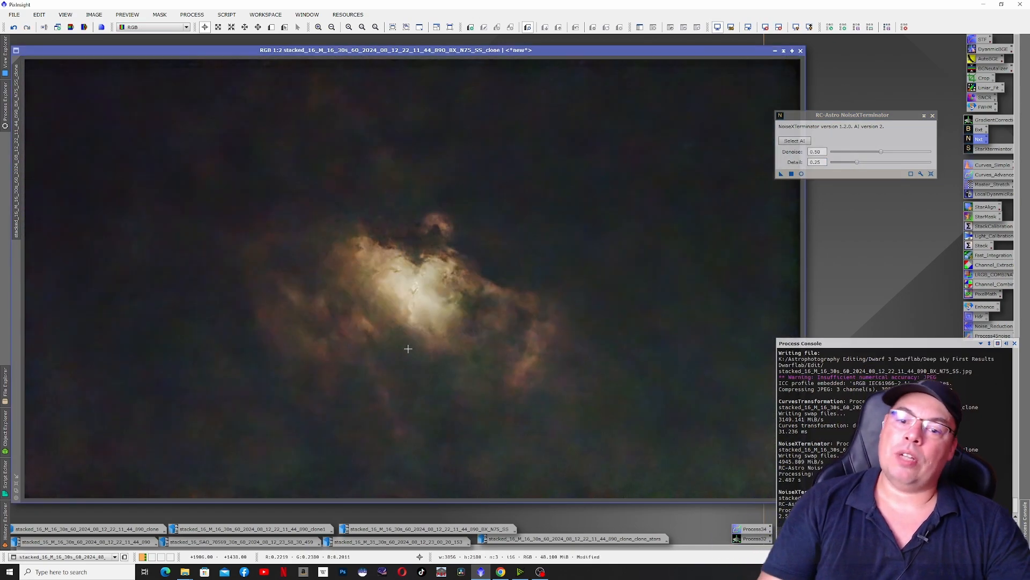
scroll(409, 349, up, 1)
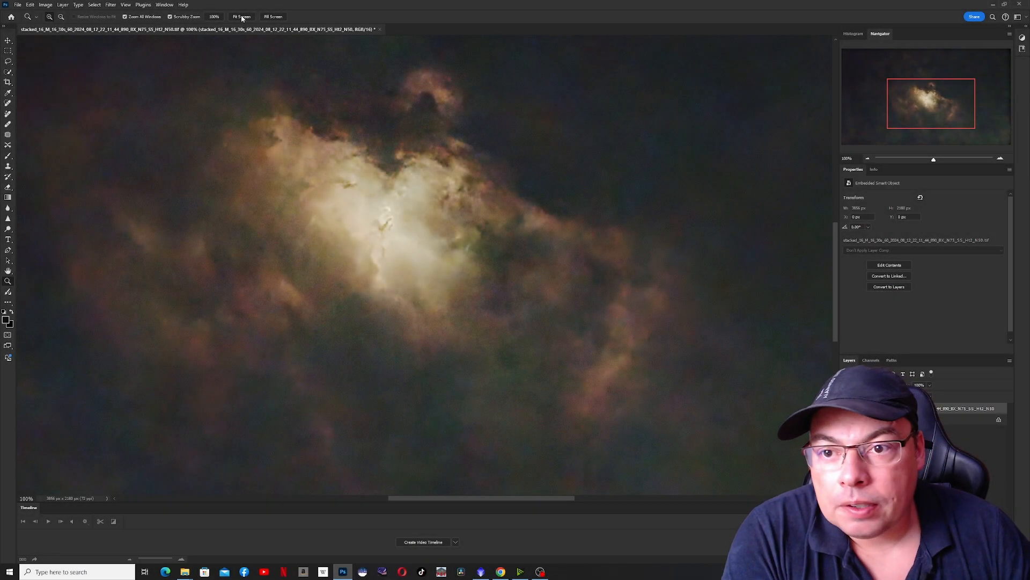
- In Photoshop, place the M 16 stars image from the Edit folder over the starless image as a layer in Screen blend mode
click(241, 16)
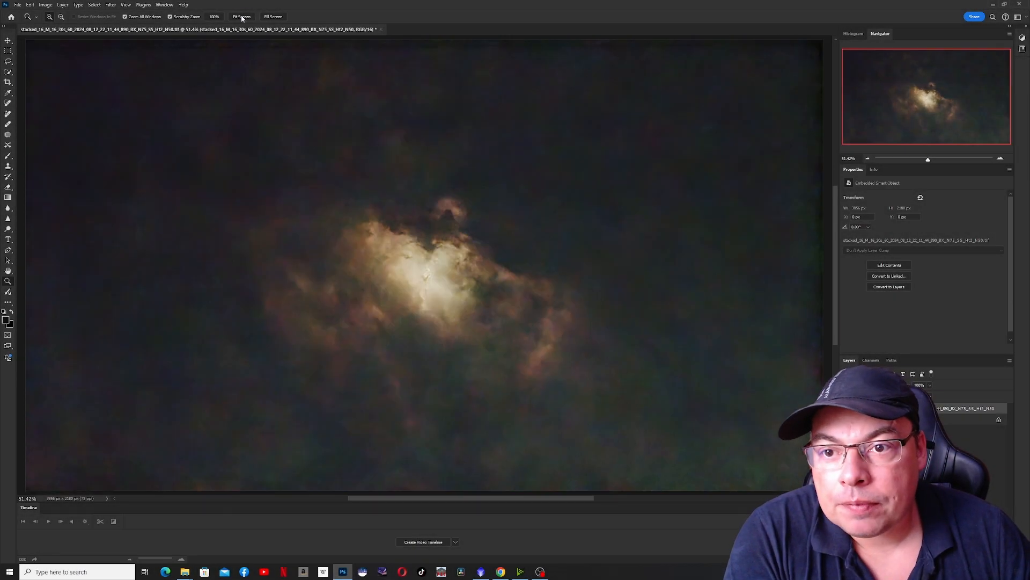
click(994, 4)
click(343, 83)
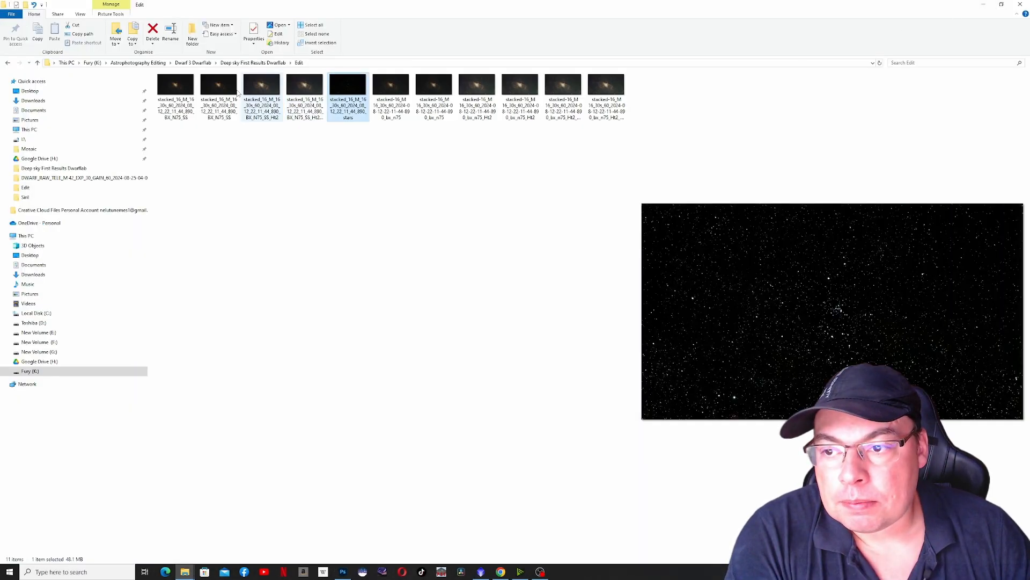
drag(345, 84, 403, 337)
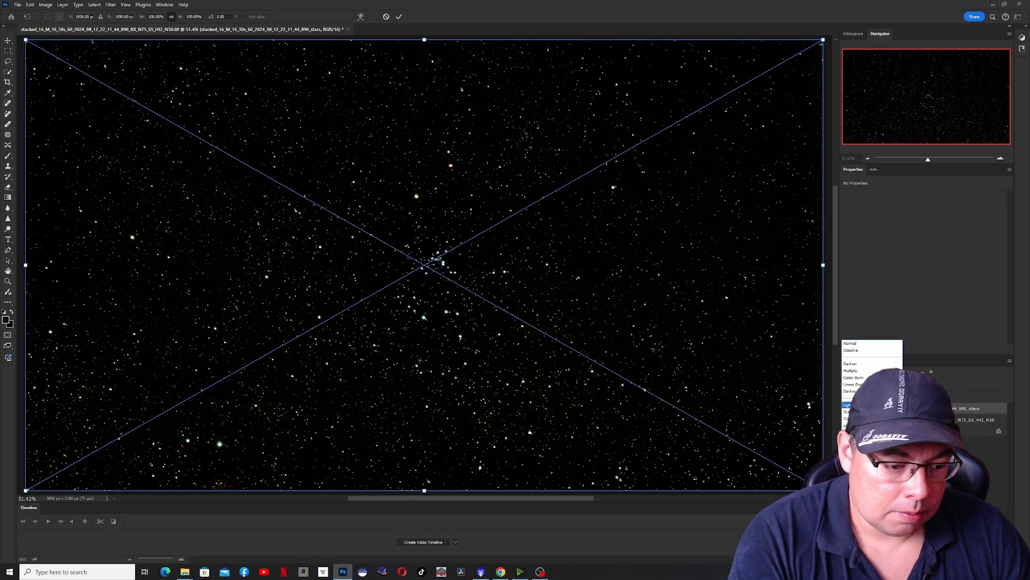
click(853, 411)
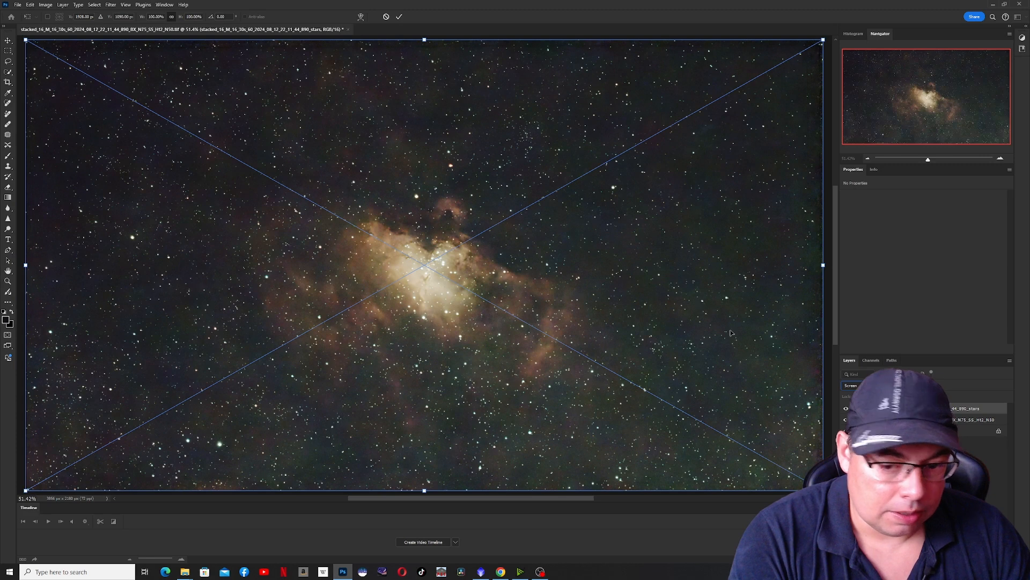
click(399, 17)
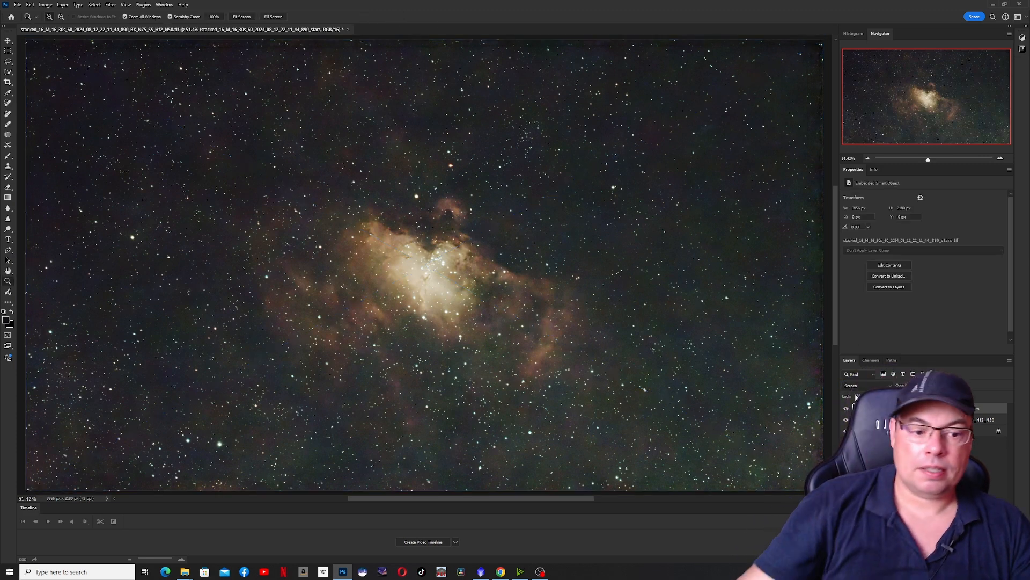
- Compare the M 16 composite with and without the stars layer, keeping the layer visible, and view the whole image
click(846, 409)
click(846, 409)
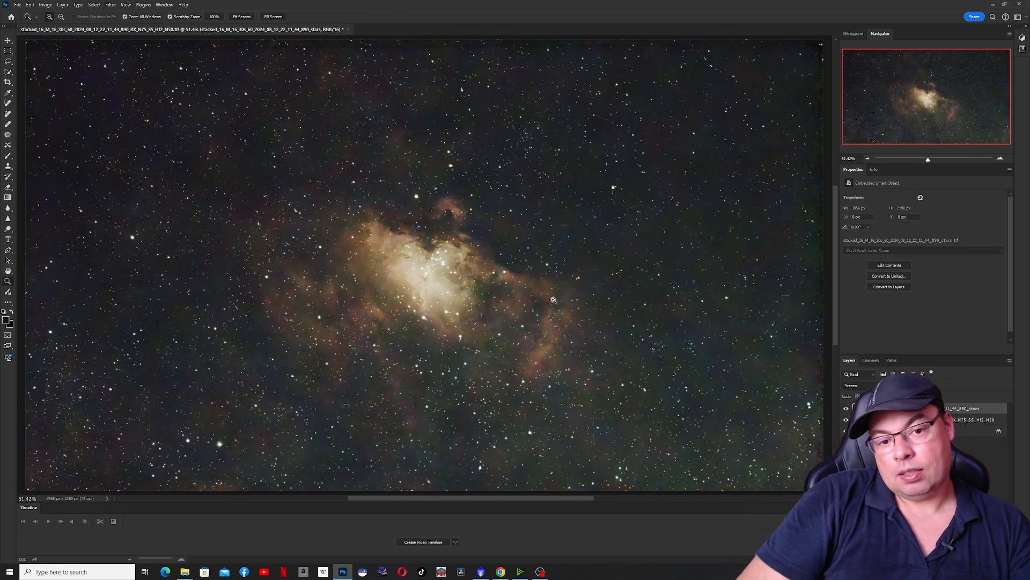
click(847, 408)
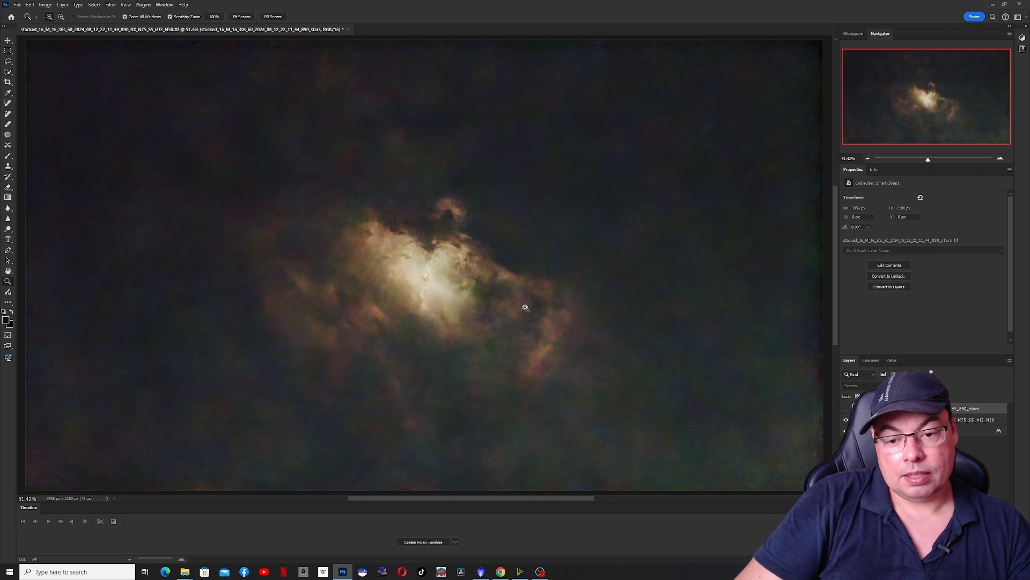
click(846, 409)
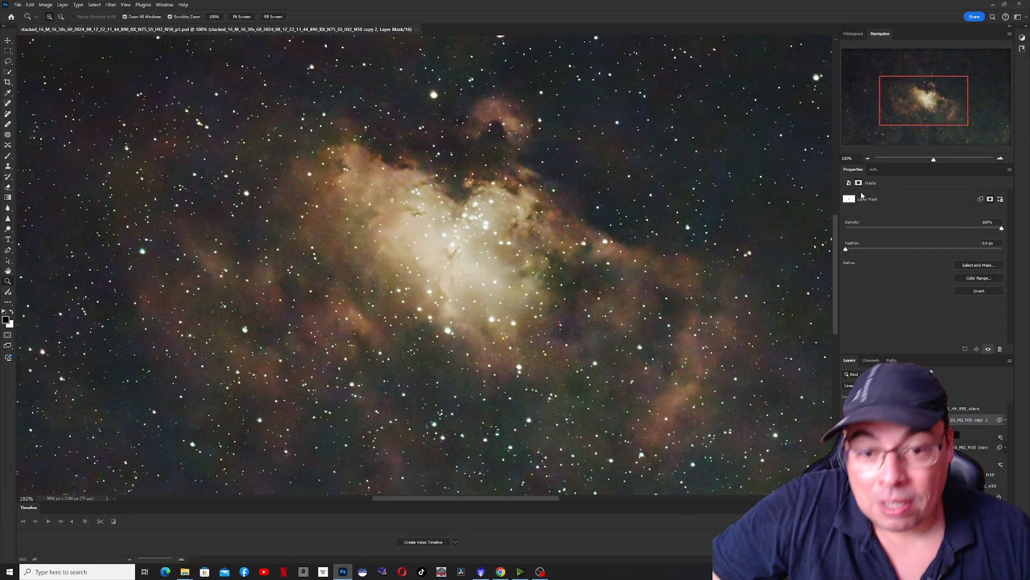
key(ctrl+0)
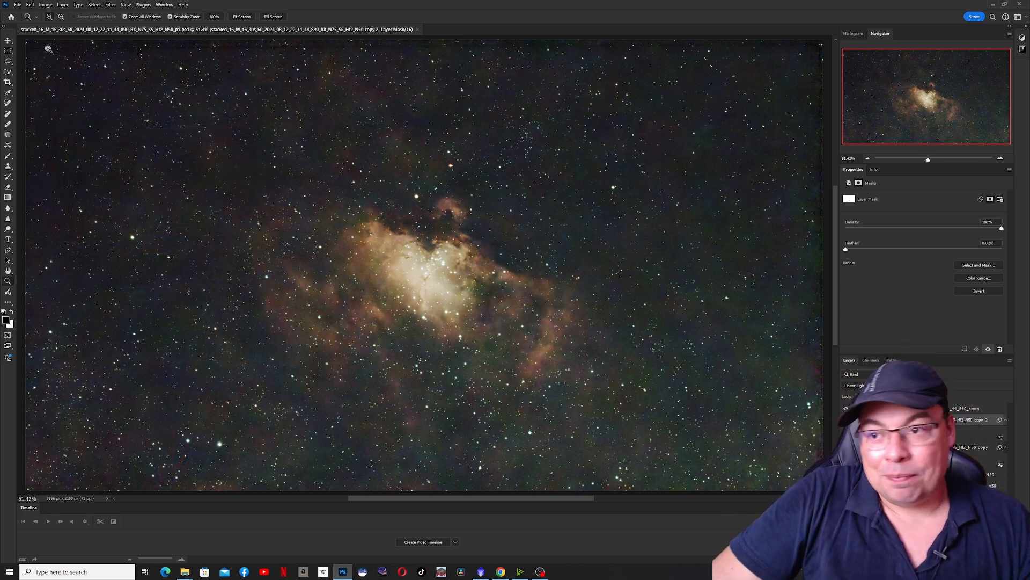
- Switch to PixInsight, duplicate the stacked SAO 70569 image, minimize the original and enlarge the duplicate's window
click(540, 572)
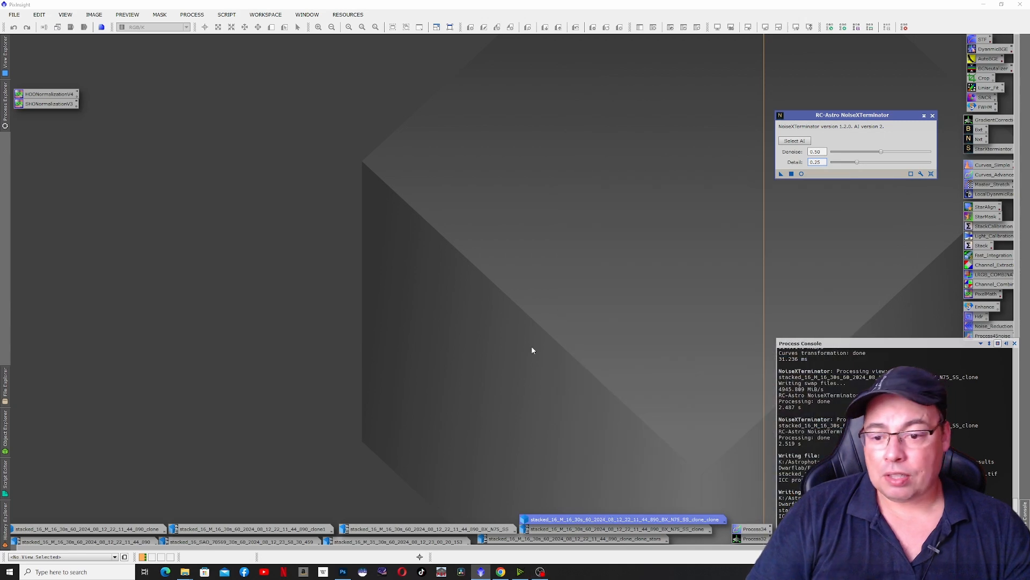
double_click(191, 542)
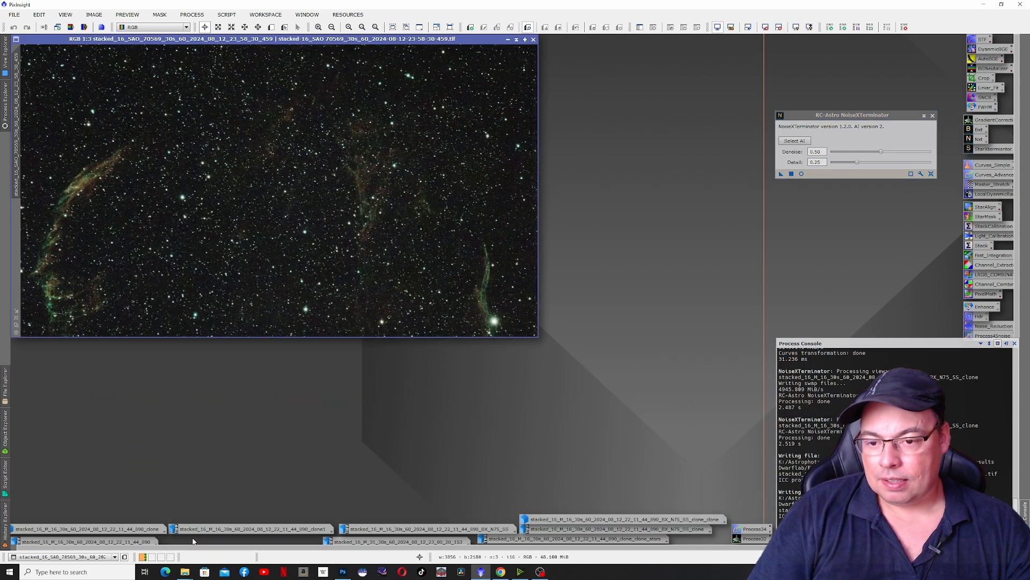
right_click(290, 183)
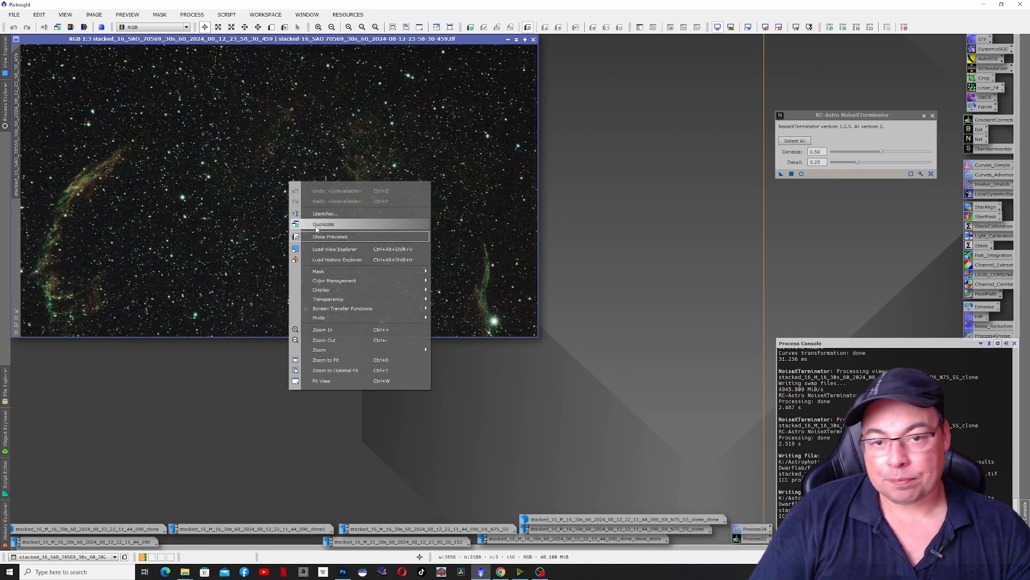
click(317, 225)
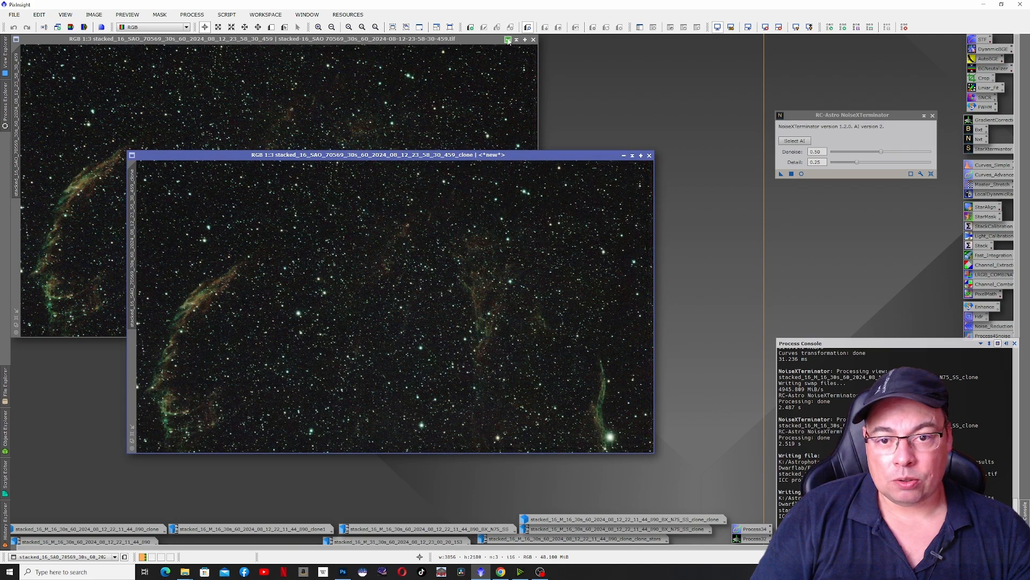
click(508, 40)
mouse_move(651, 455)
mouse_down()
mouse_move(625, 360)
mouse_move(773, 493)
mouse_up()
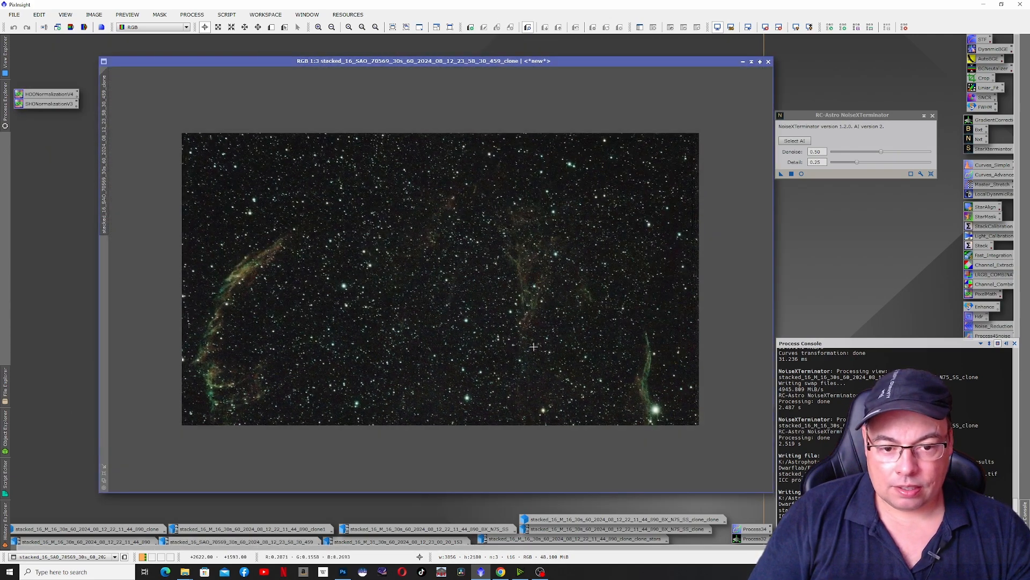
- Run BlurXTerminator on the duplicated SAO 70569 image with Sharpen Stars 0.25, Sharpen Nonstellar 0.90 and Automatic PSF enabled
scroll(532, 346, up, 1)
scroll(531, 346, up, 1)
scroll(531, 347, down, 2)
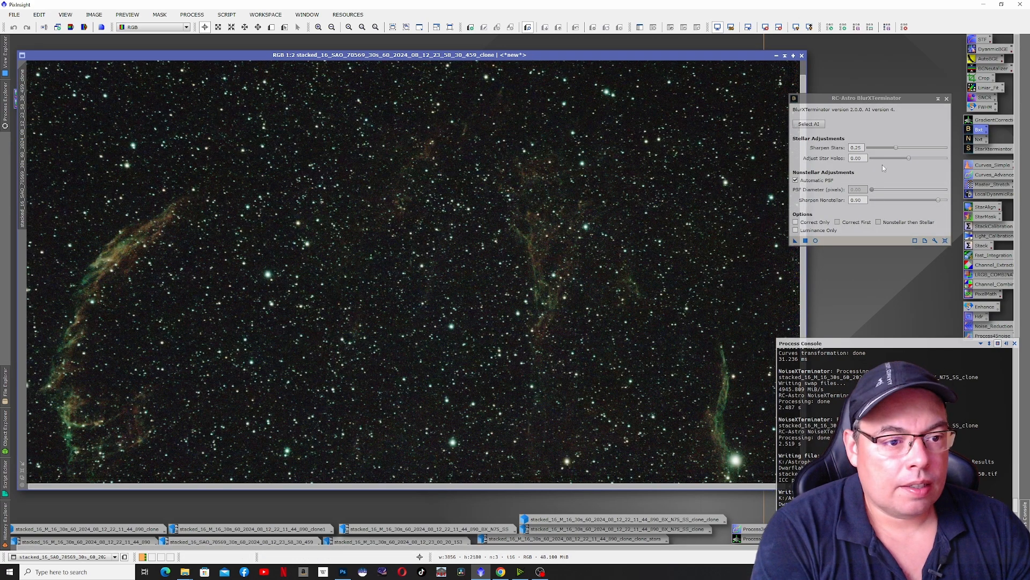
drag(797, 243, 573, 266)
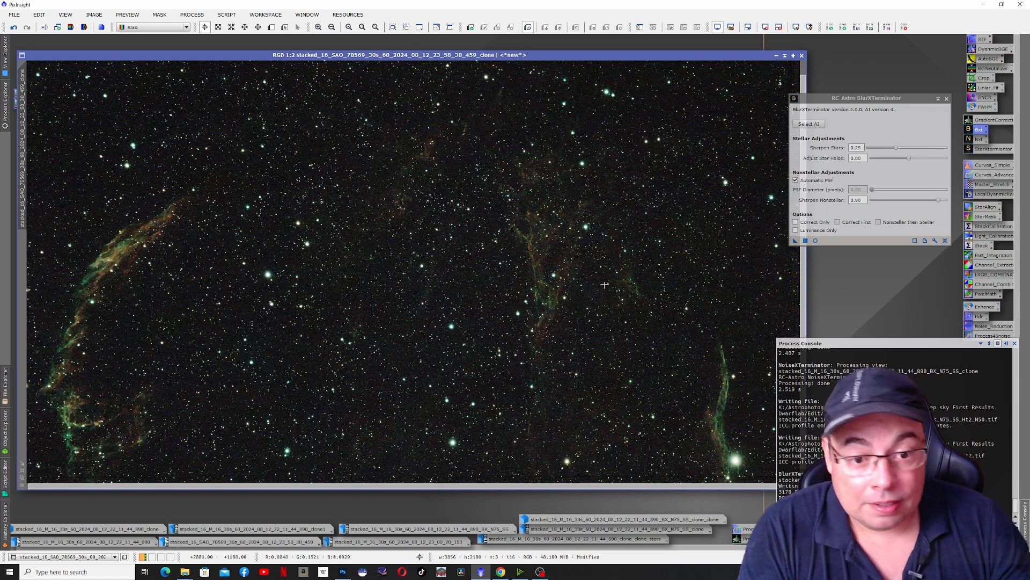
- Compare the central nebula filaments close up with and without the sharpening, keeping the sharpened version
scroll(604, 285, up, 2)
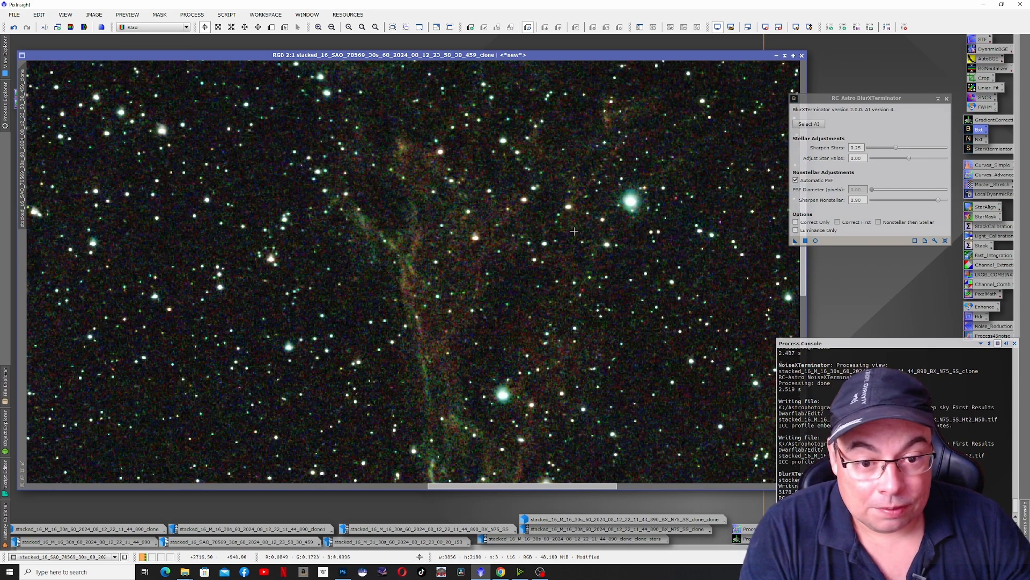
click(10, 29)
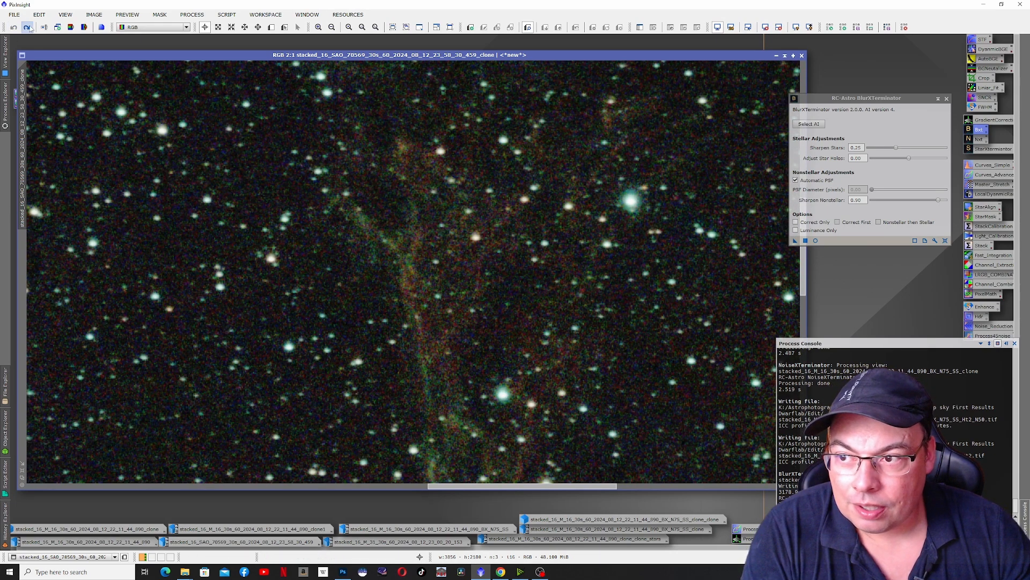
click(26, 27)
scroll(414, 248, down, 3)
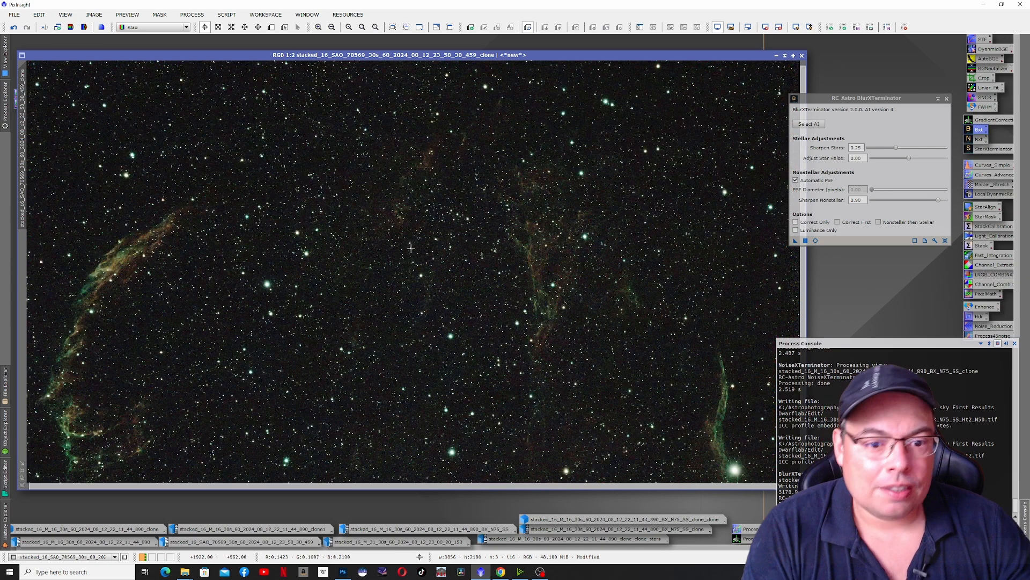
scroll(414, 248, up, 1)
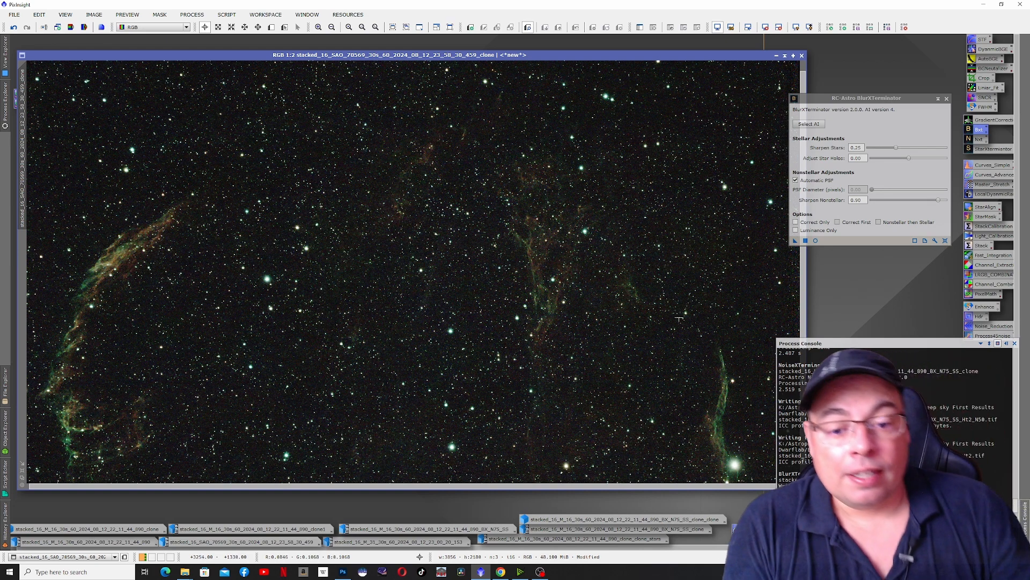
- Close BlurXTerminator and run NoiseXTerminator on the sharpened SAO 70569 image with Denoise 0.80 and Detail 0.35
scroll(536, 241, up, 2)
click(947, 99)
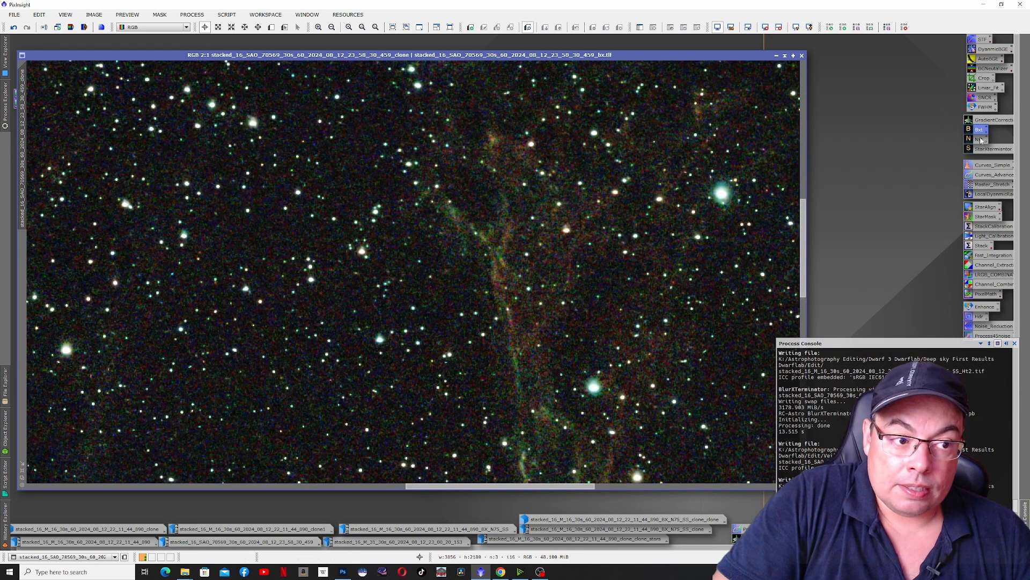
double_click(980, 140)
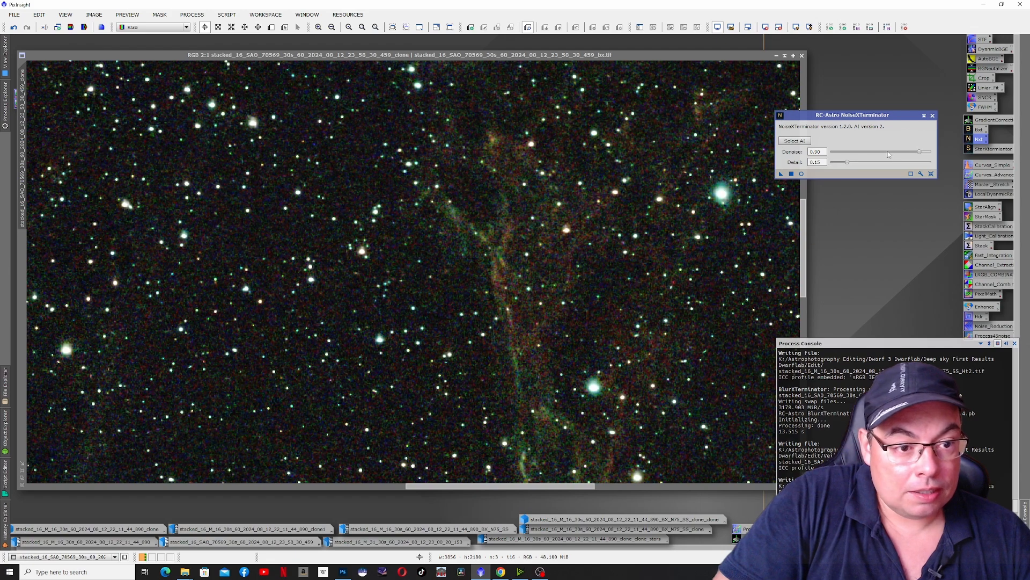
drag(921, 153, 911, 156)
click(867, 163)
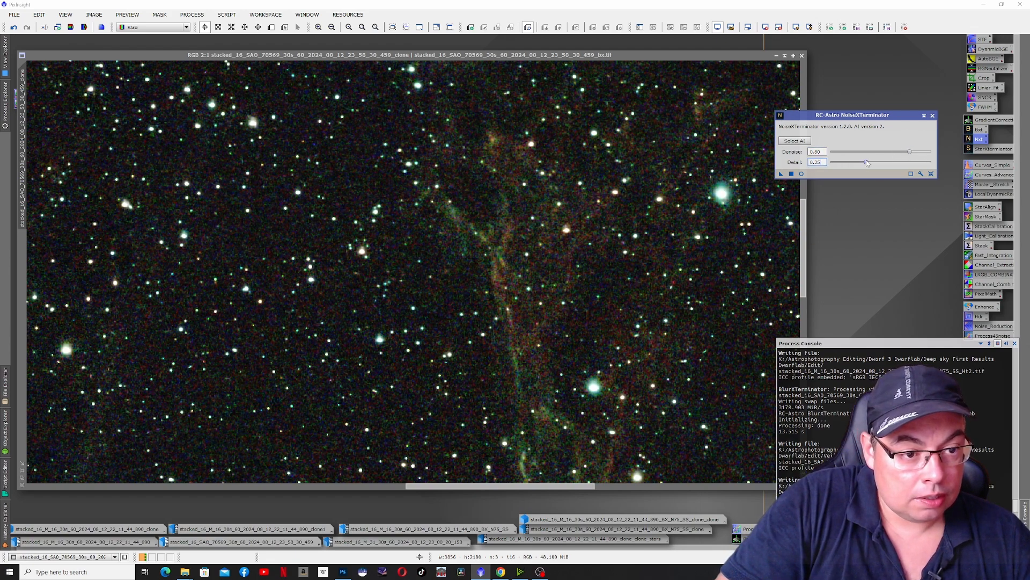
drag(782, 174, 525, 215)
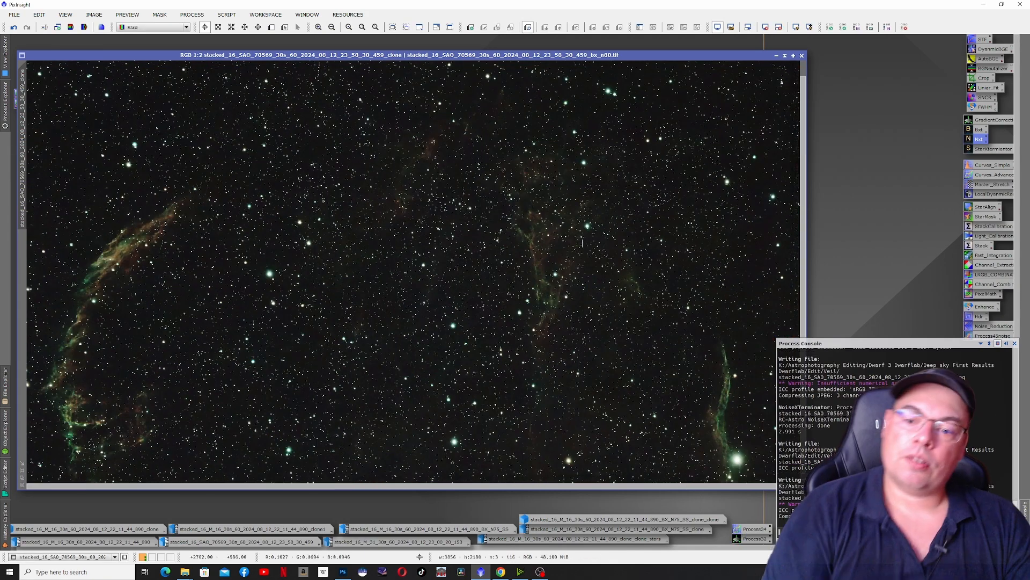
- Duplicate the denoised SAO 70569 image, minimize the source image and set its icon among the other minimized images
scroll(418, 262, down, 1)
scroll(419, 262, up, 2)
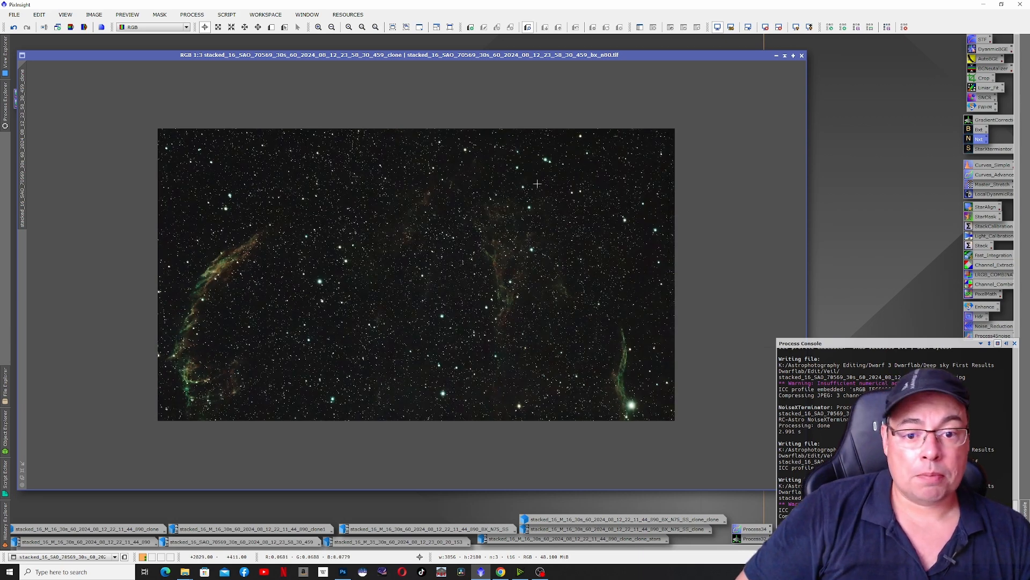
scroll(427, 266, up, 1)
right_click(505, 188)
click(533, 231)
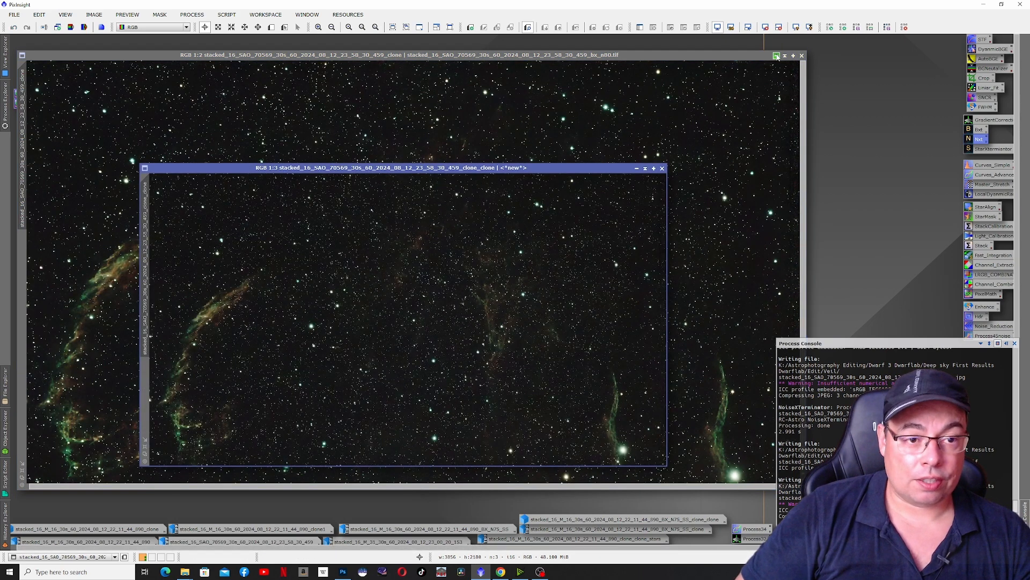
click(776, 55)
drag(496, 277, 481, 293)
drag(481, 293, 97, 521)
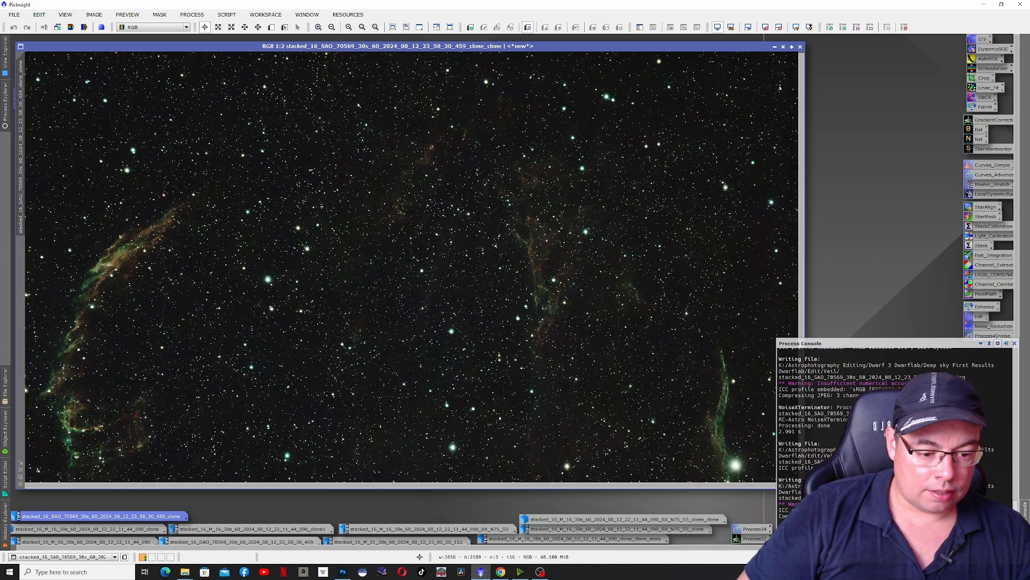
- Stretch the new SAO 70569 duplicate with the stored brightening curve in CurvesTransformation
double_click(756, 530)
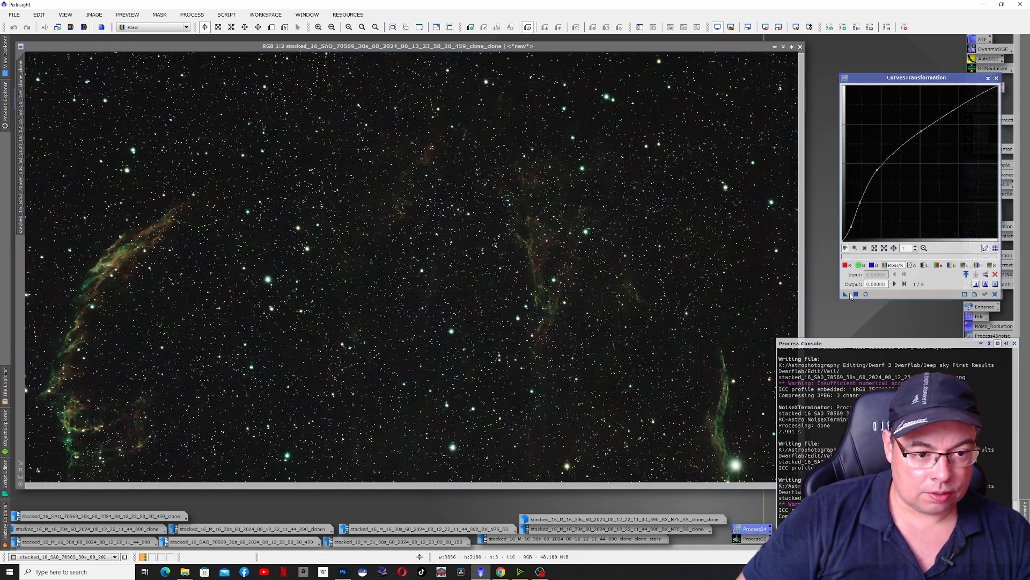
drag(846, 294, 569, 271)
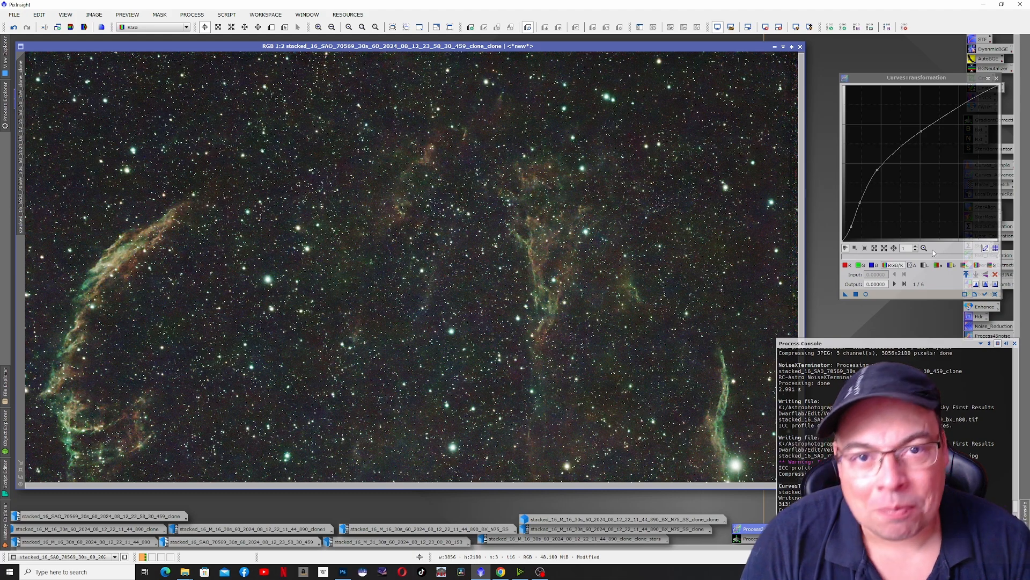
- Examine the stretched SAO 70569 image close up and as a whole, checking the nebula filaments and background
scroll(585, 195, up, 2)
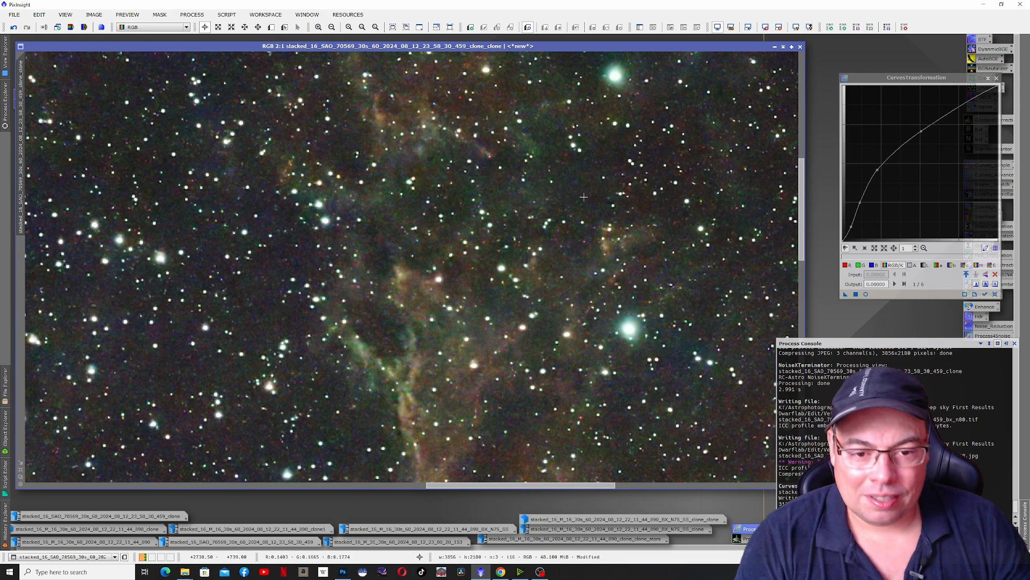
scroll(526, 191, down, 4)
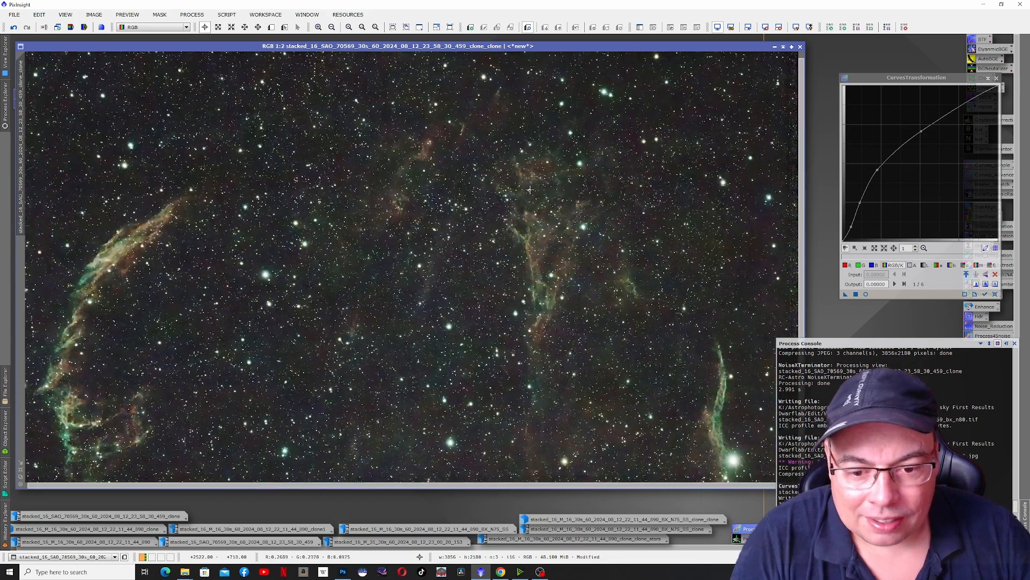
scroll(295, 262, up, 2)
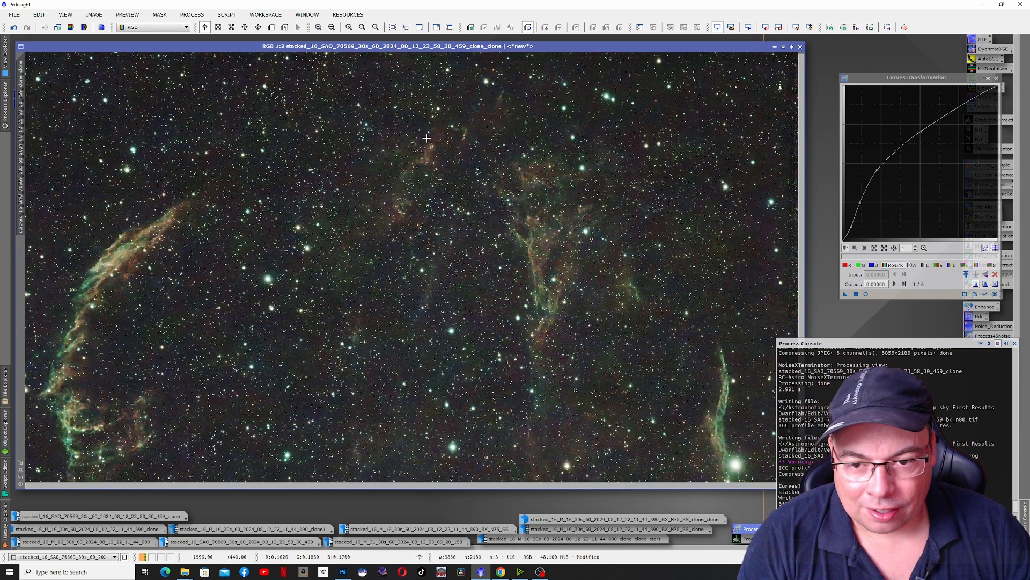
scroll(385, 212, down, 3)
scroll(395, 221, up, 2)
scroll(395, 221, up, 1)
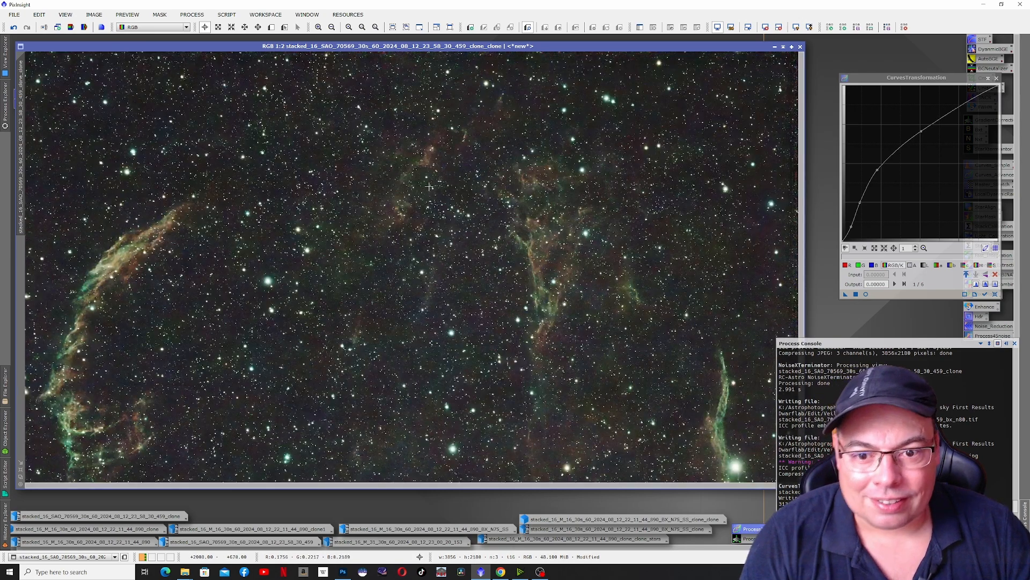
scroll(438, 190, down, 1)
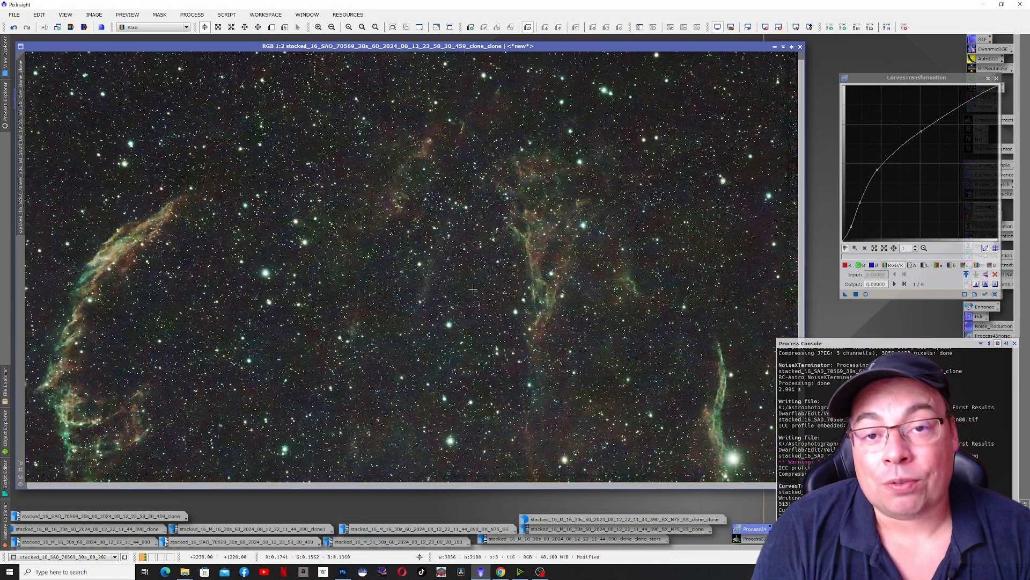
scroll(473, 290, down, 1)
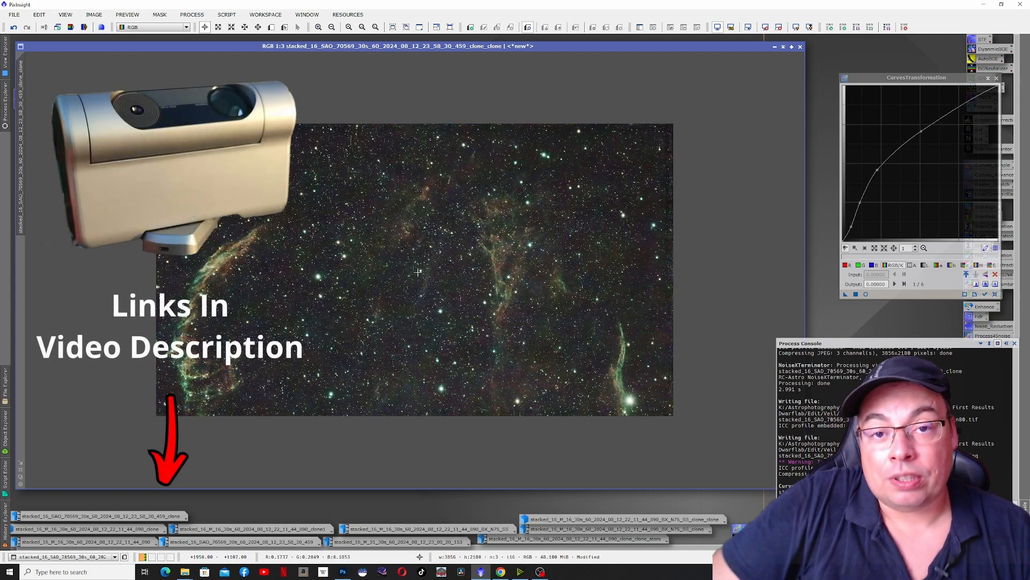
scroll(436, 245, up, 1)
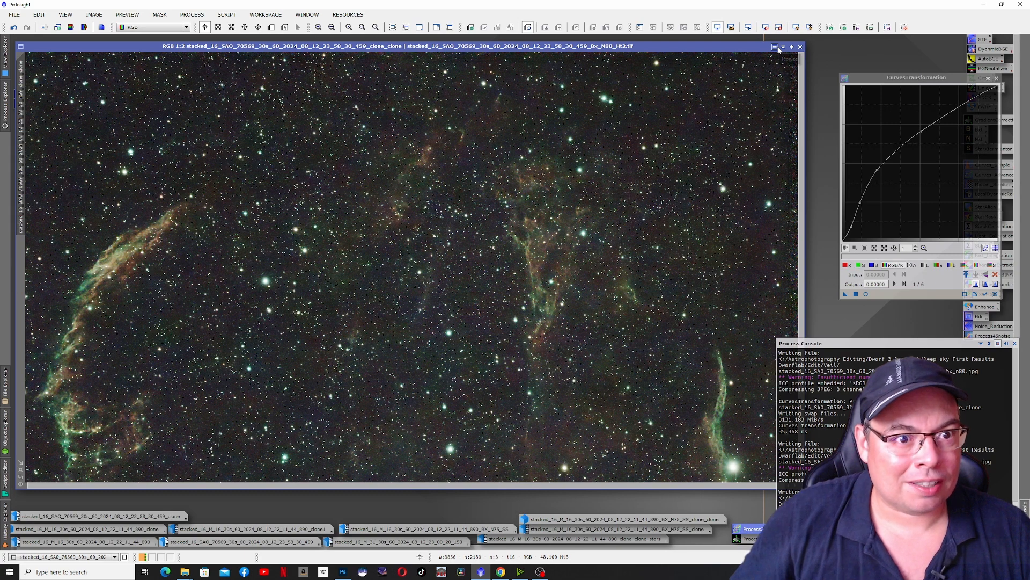
- Minimize the finished SAO 70569 image and run BlurXTerminator on the M 31 duplicate with Sharpen Stars 0.25 and Sharpen Nonstellar 0.90
click(775, 48)
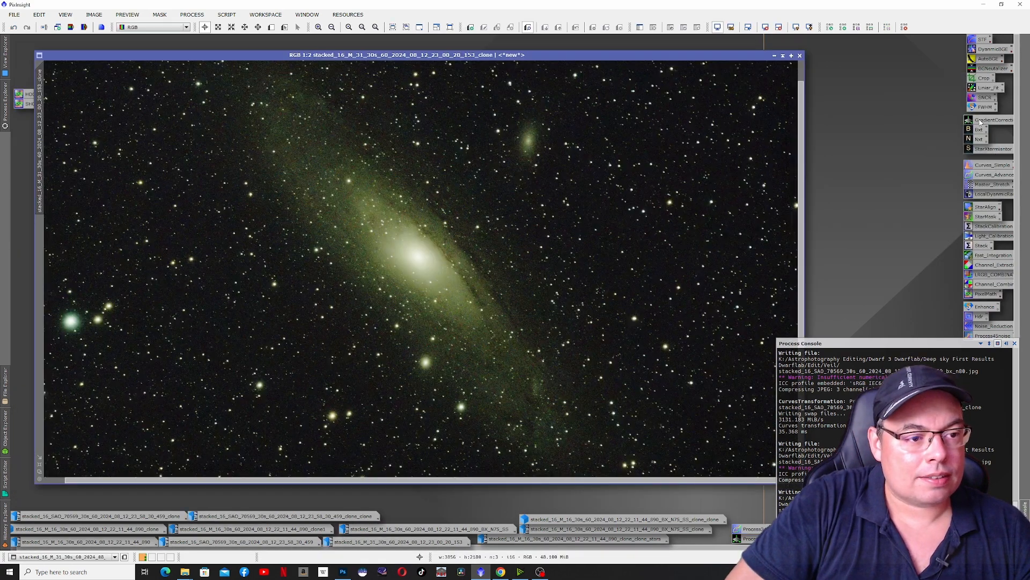
double_click(980, 129)
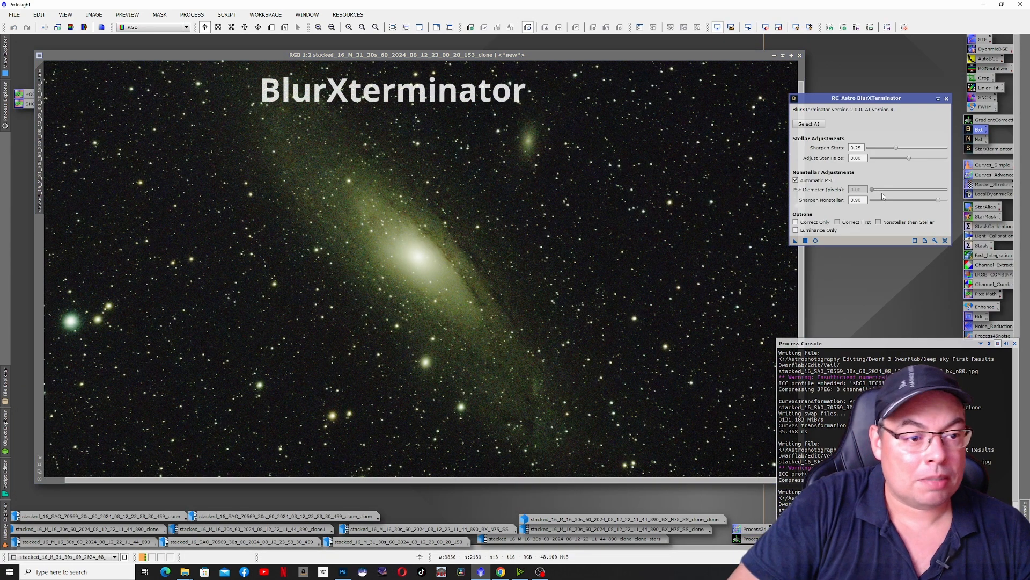
click(794, 241)
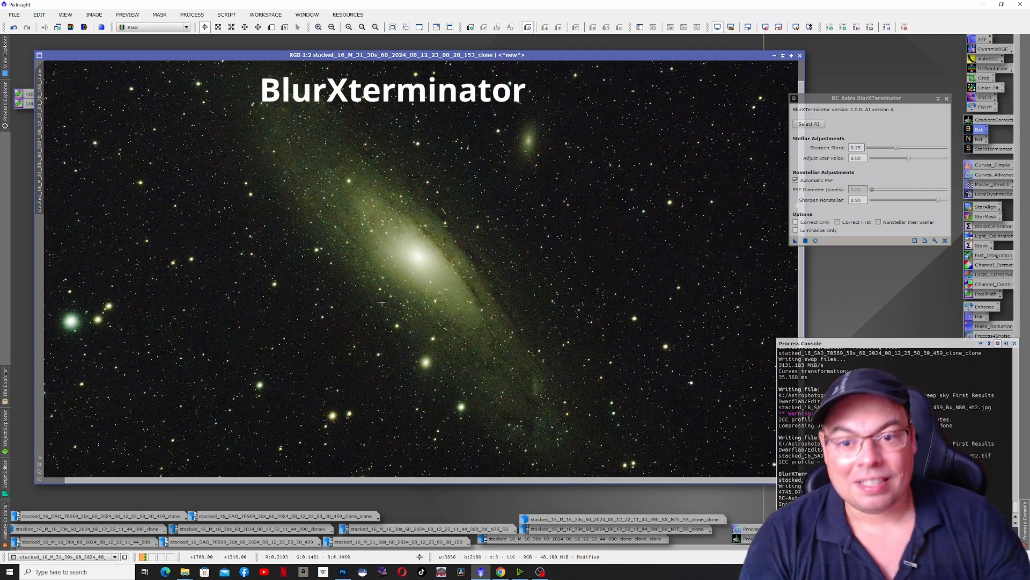
- Compare the M 31 core and dust lanes with and without sharpening, keeping the sharpened version, and view the whole galaxy
scroll(393, 272, up, 1)
scroll(393, 271, up, 1)
scroll(399, 266, down, 1)
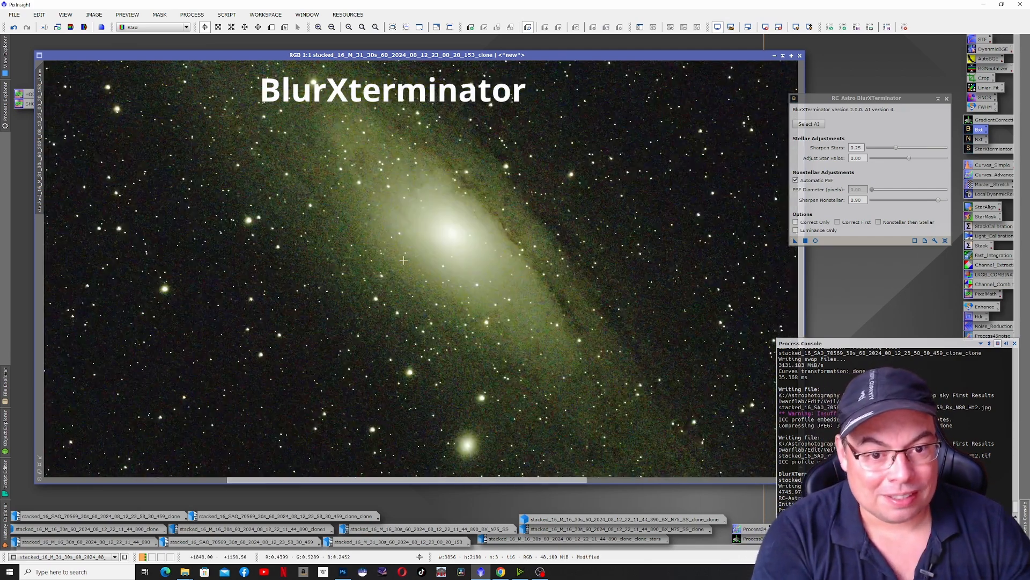
scroll(553, 246, up, 1)
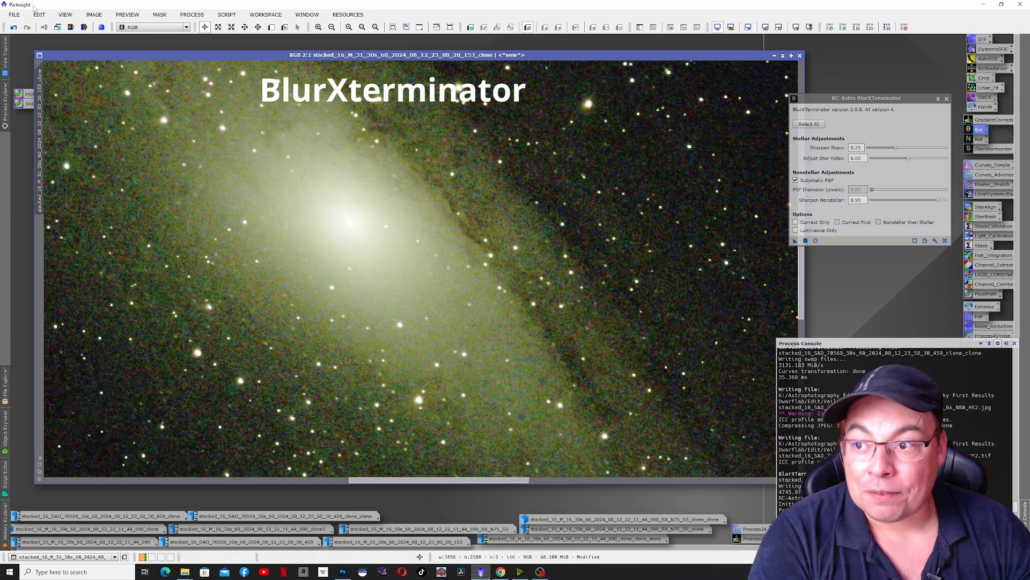
click(12, 30)
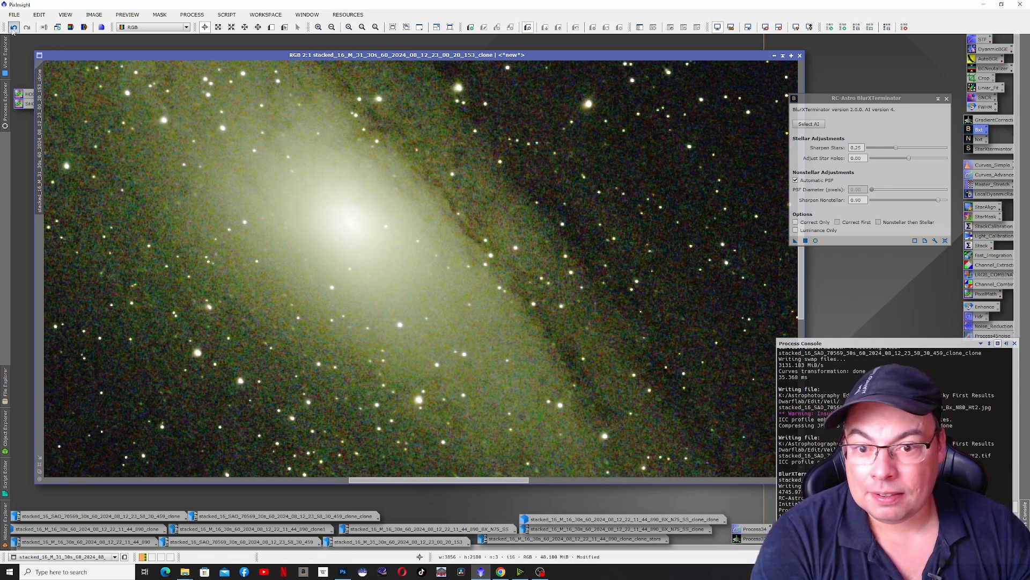
click(27, 28)
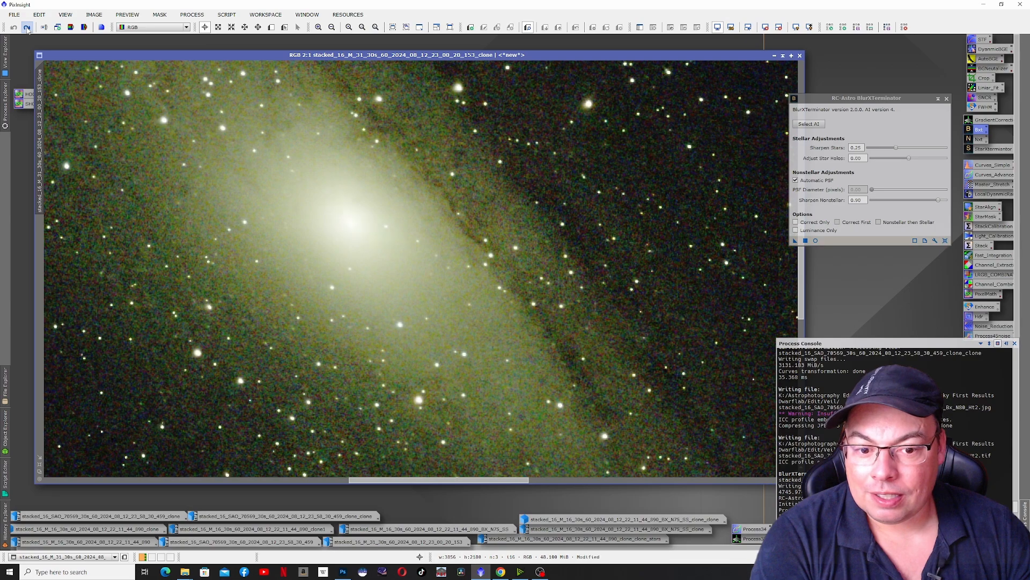
click(12, 28)
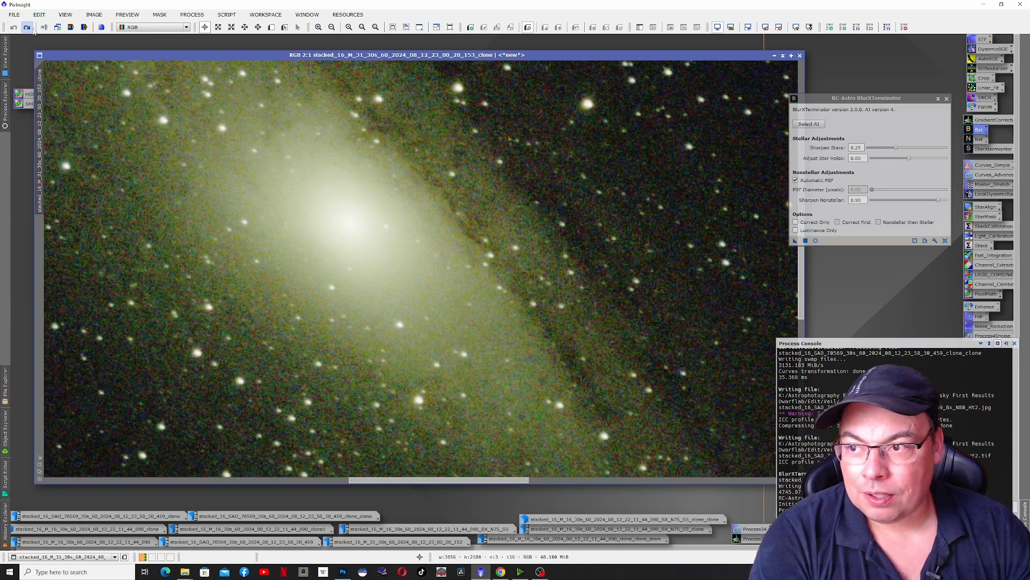
click(28, 27)
scroll(381, 358, down, 3)
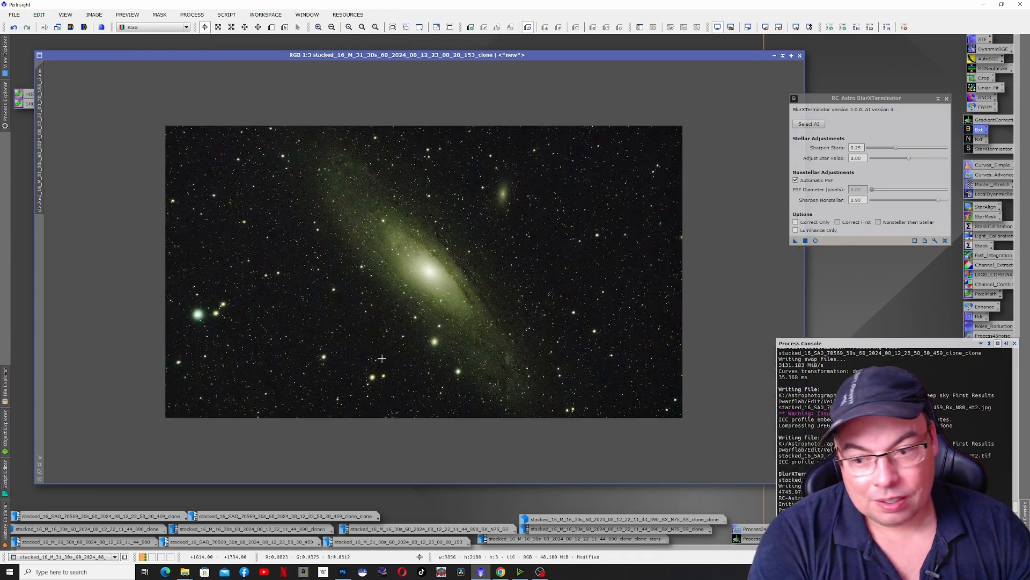
scroll(402, 328, up, 3)
scroll(635, 342, down, 3)
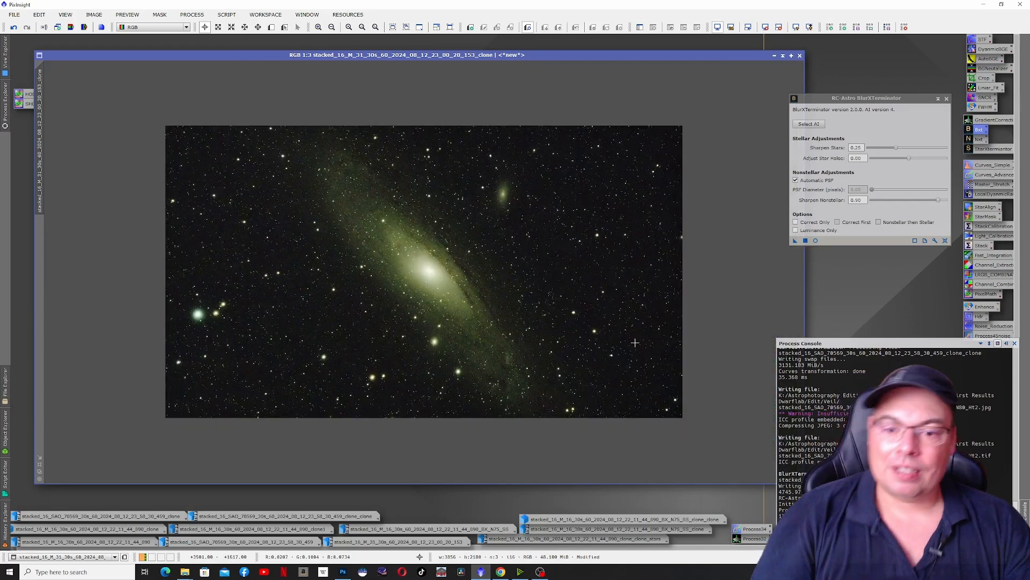
scroll(635, 342, up, 1)
- Close BlurXTerminator and save the sharpened M 31 image as a TIFF file with the name suffix _Bxt
click(947, 99)
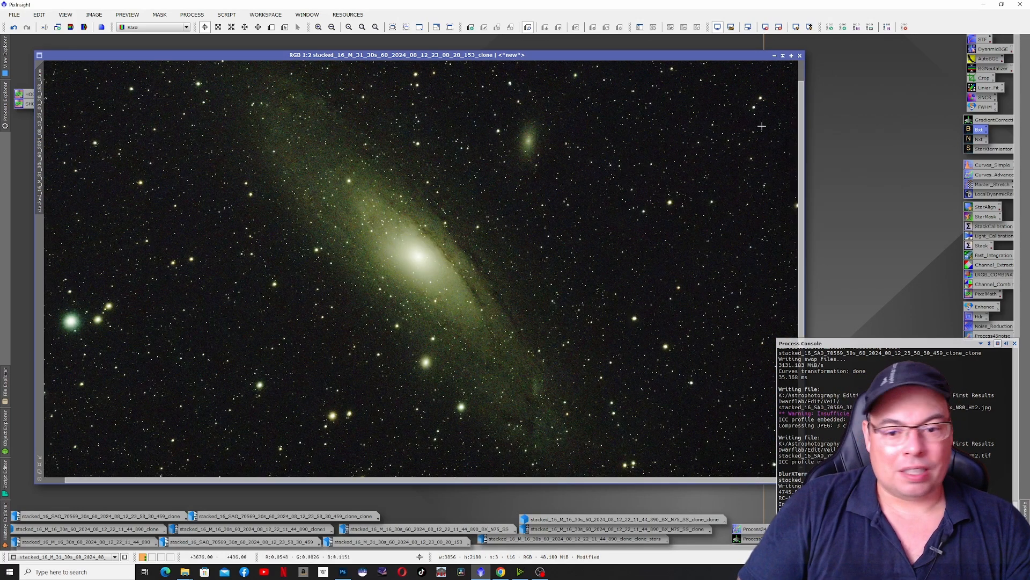
click(14, 15)
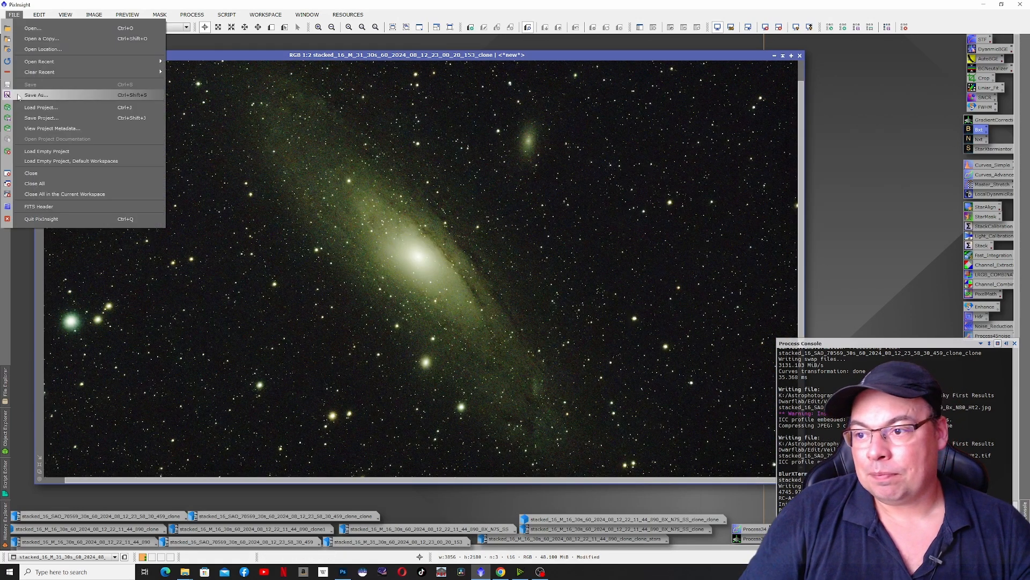
click(18, 95)
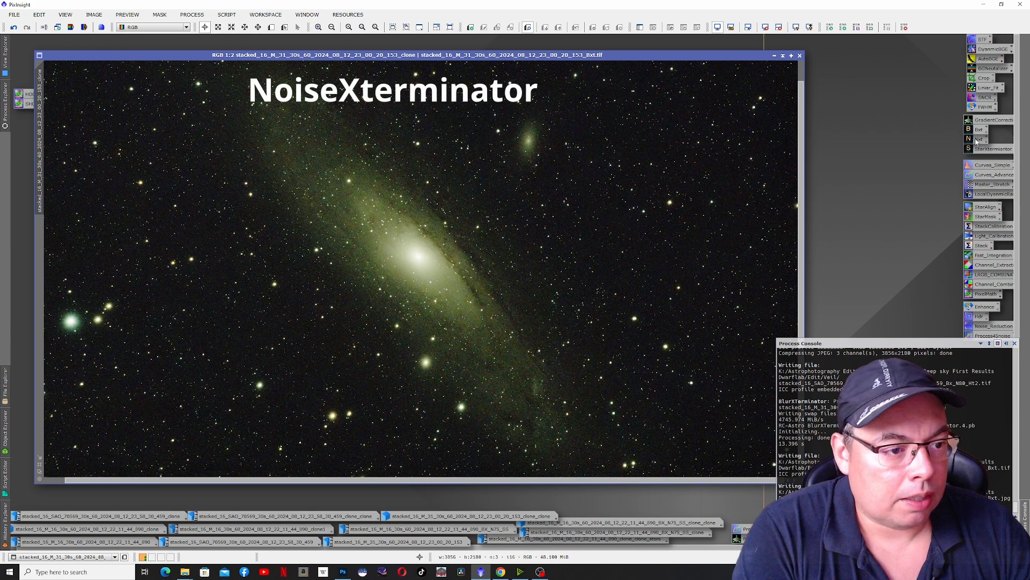
- Denoise the sharpened M 31 image with NoiseXTerminator at Denoise 0.70 and Detail 0.40, compare before and after, and keep it with the suffix _N70
double_click(976, 140)
drag(921, 152, 910, 152)
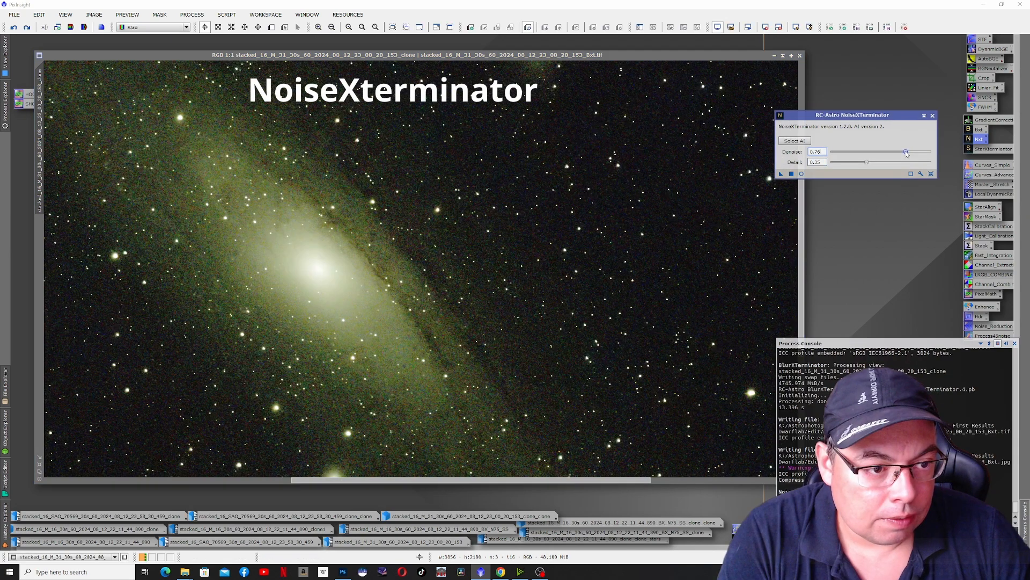
drag(782, 174, 358, 273)
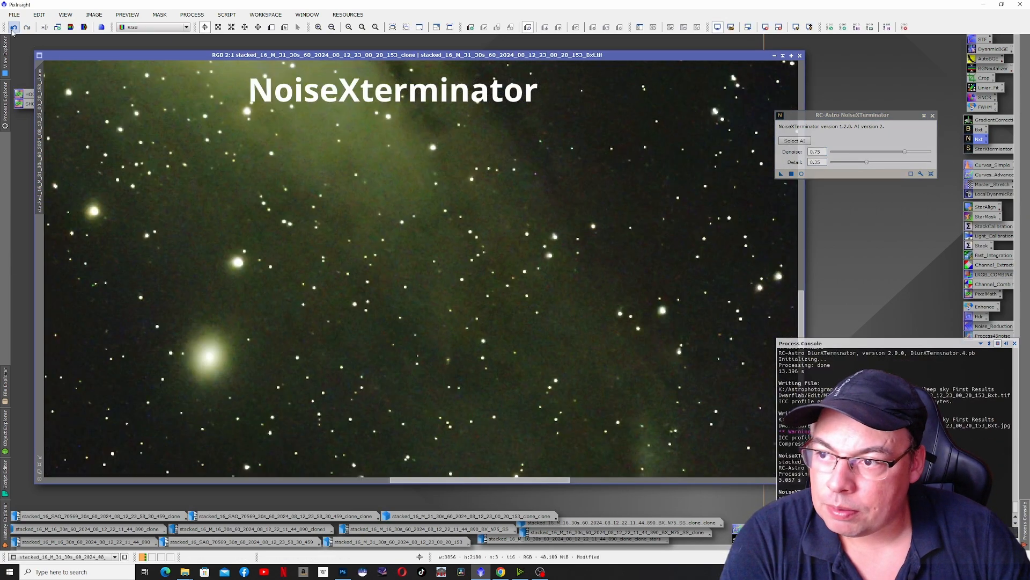
click(27, 28)
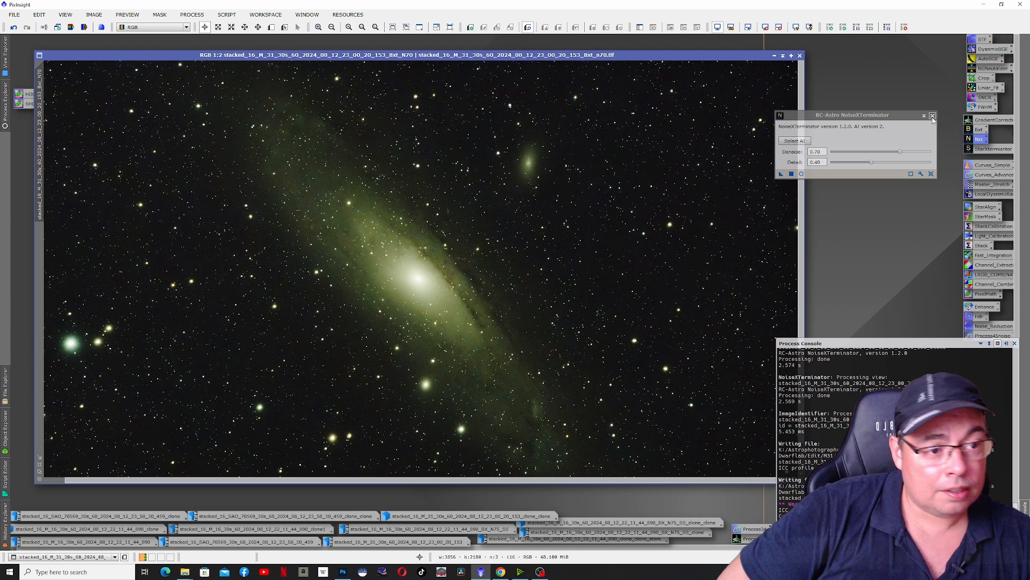
click(933, 115)
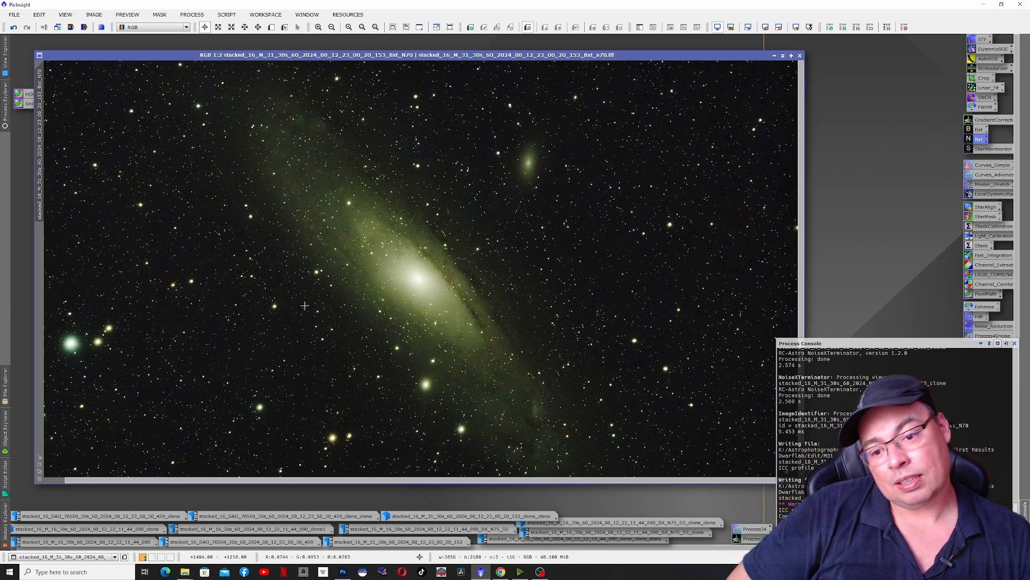
- Bring up SCNR, duplicate the denoised M 31 image, minimize the original among the stored images and make room for the duplicate
double_click(988, 100)
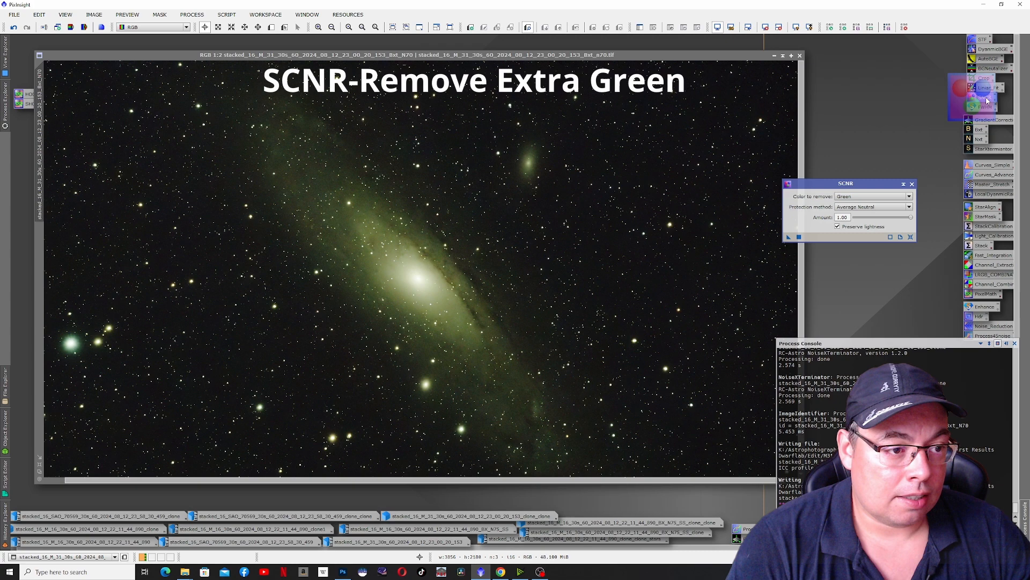
right_click(537, 126)
click(561, 169)
click(775, 55)
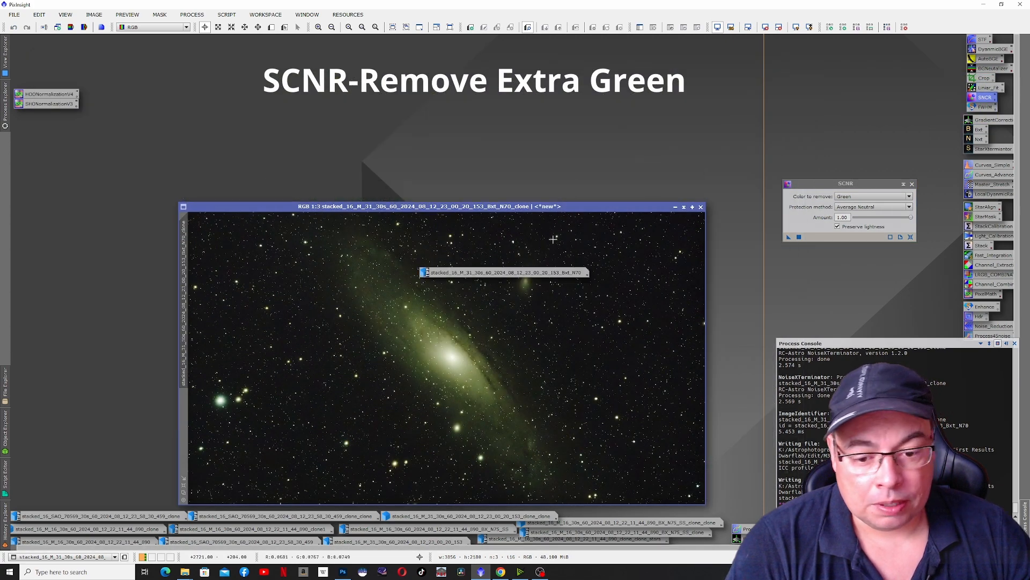
drag(545, 274, 683, 514)
drag(452, 206, 374, 53)
- Remove the green cast from the duplicate with SCNR, Average Neutral, Amount 1.00 and Preserve lightness, and save it with the suffix _G
mouse_move(842, 184)
mouse_down()
mouse_move(874, 156)
mouse_move(870, 105)
mouse_up()
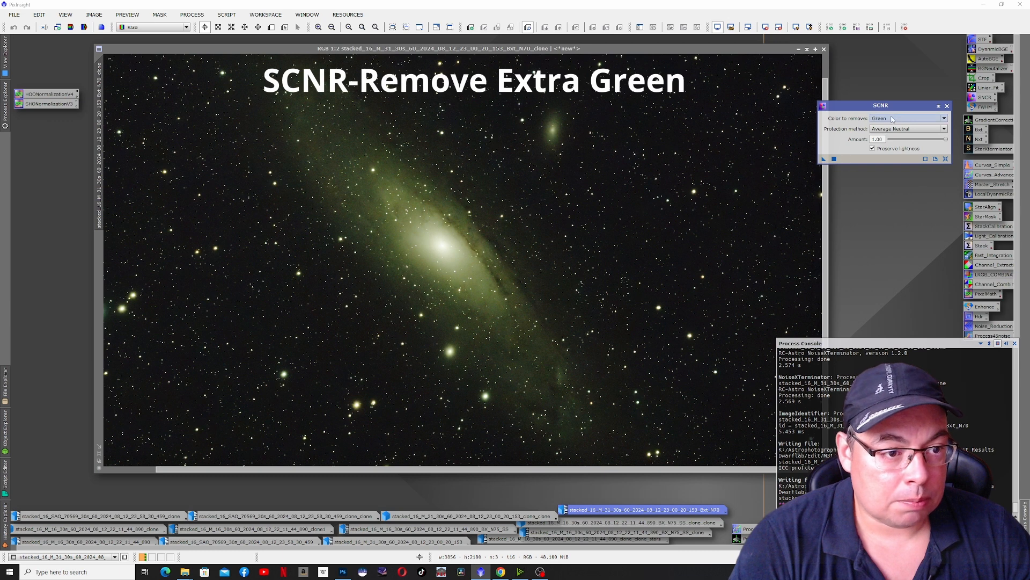
drag(824, 159, 479, 214)
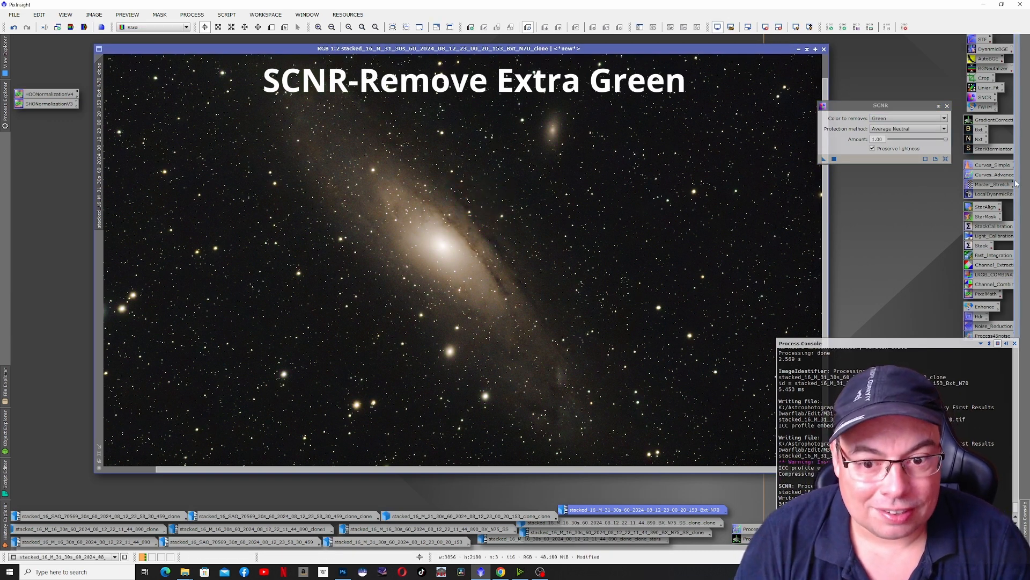
right_click(400, 189)
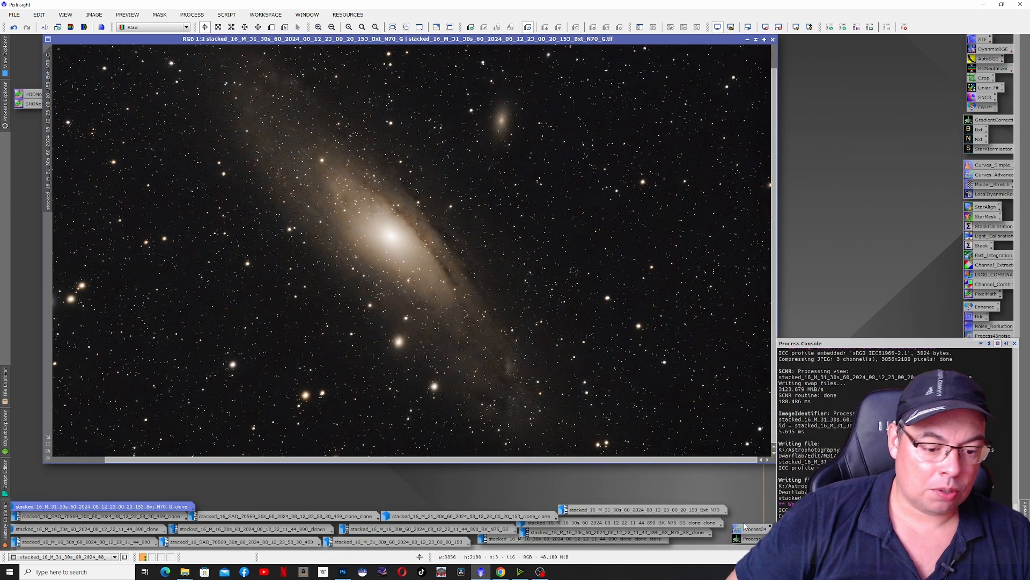
- Add a highlight point to the saved CurvesTransformation stretch under real-time preview, store the curve as a process icon and close it without applying
double_click(749, 528)
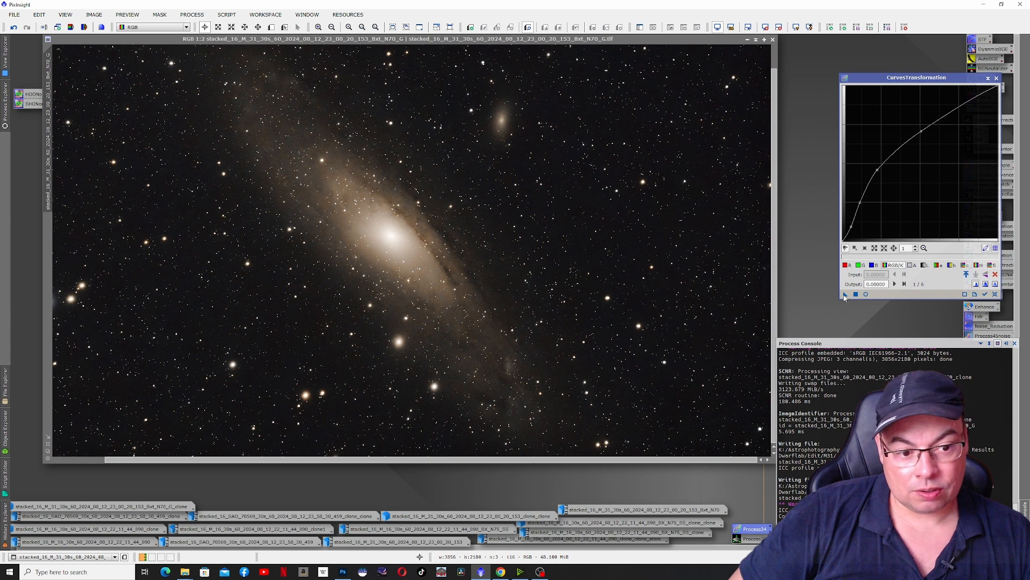
click(866, 295)
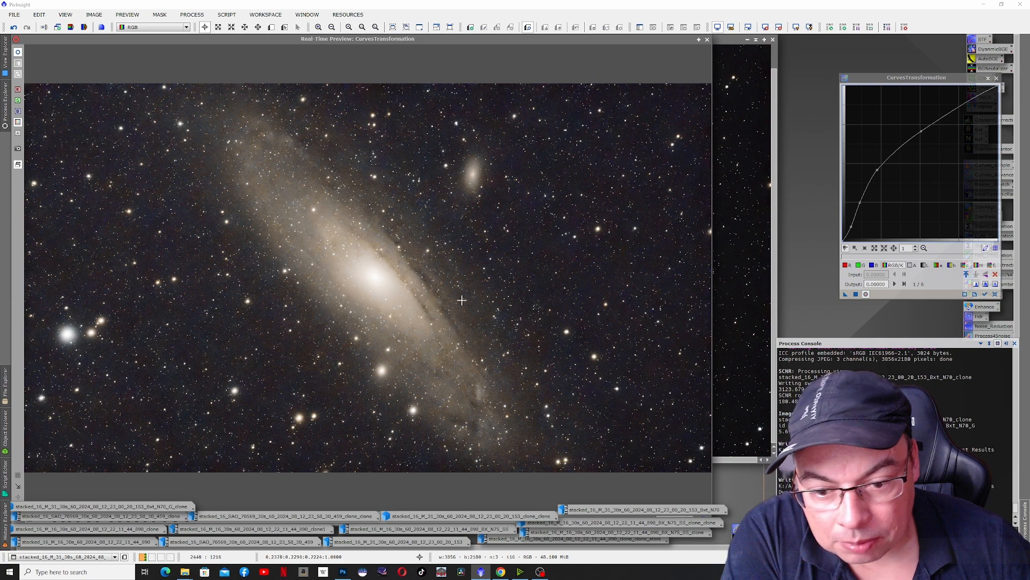
drag(968, 102, 968, 101)
drag(970, 102, 968, 106)
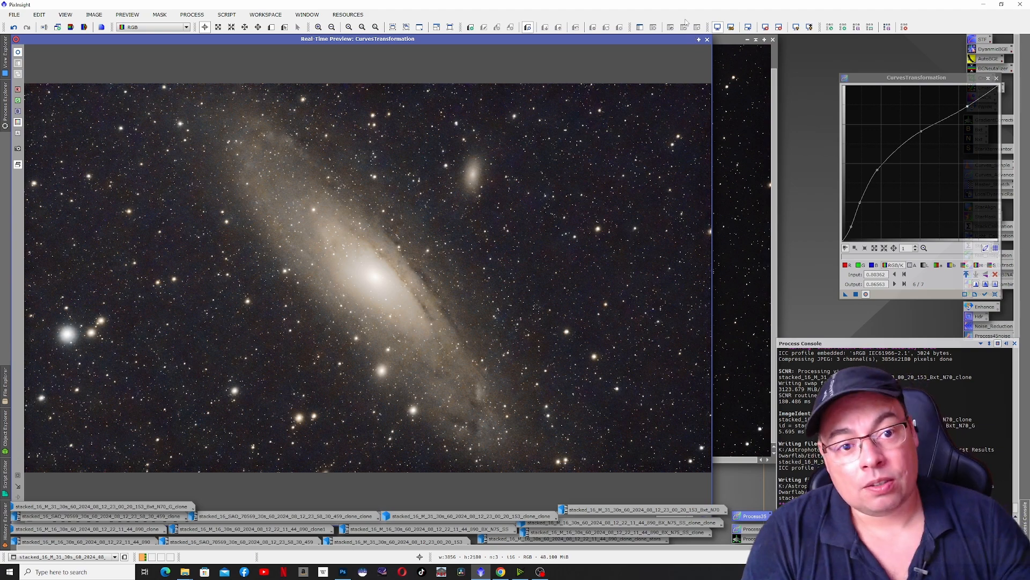
click(707, 39)
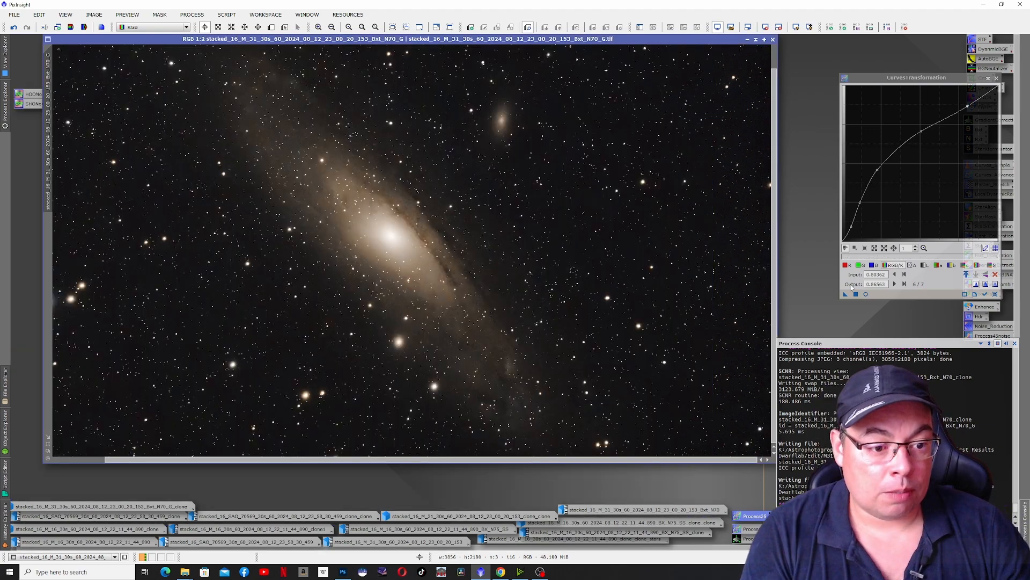
click(997, 78)
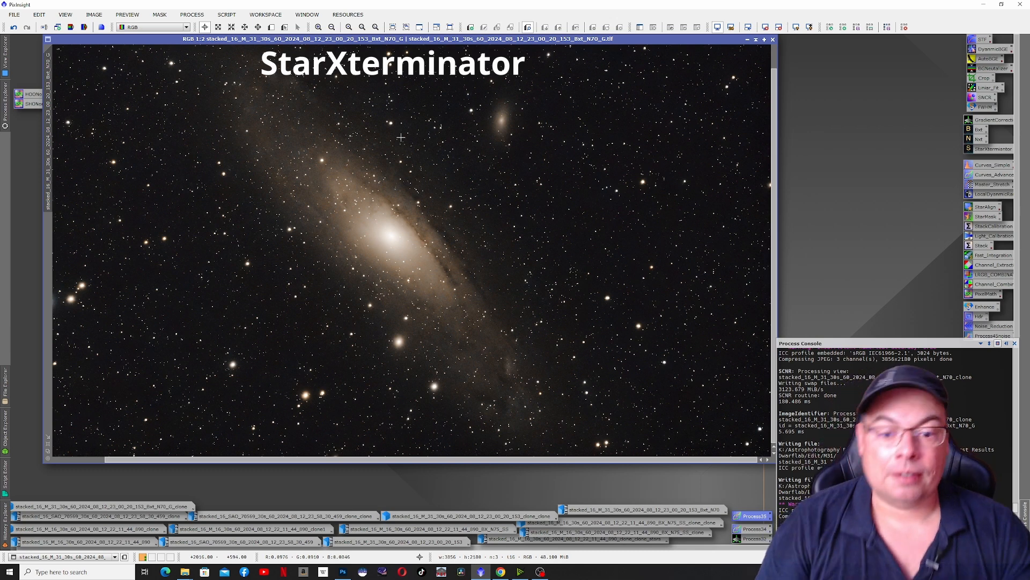
- Split M 31 with StarXTerminator into unscreened stars and starless images using Large Overlap, and save the starless one with suffix _SS as TIFF and JPEG
double_click(978, 150)
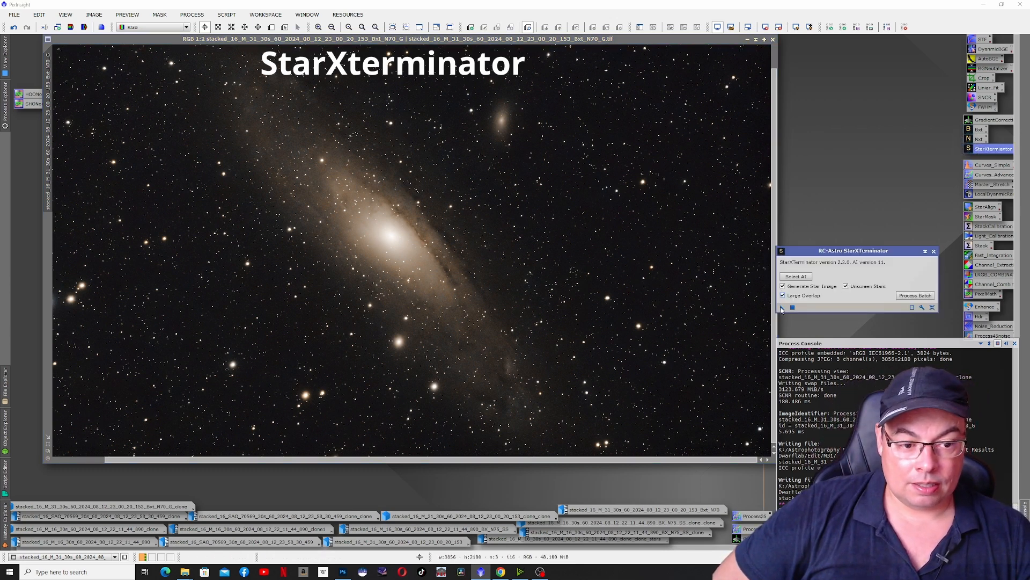
drag(783, 308, 676, 292)
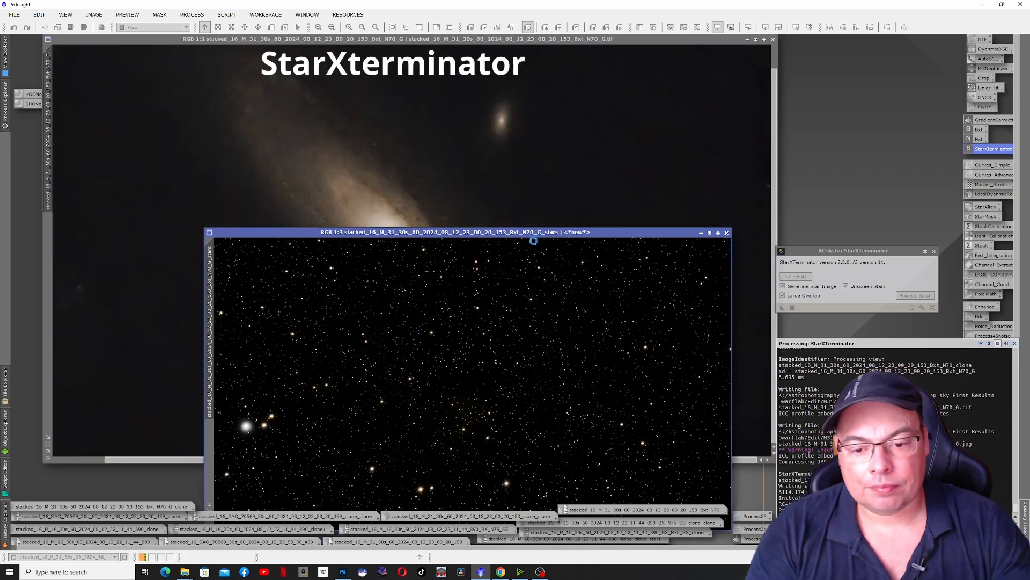
drag(485, 227, 414, 80)
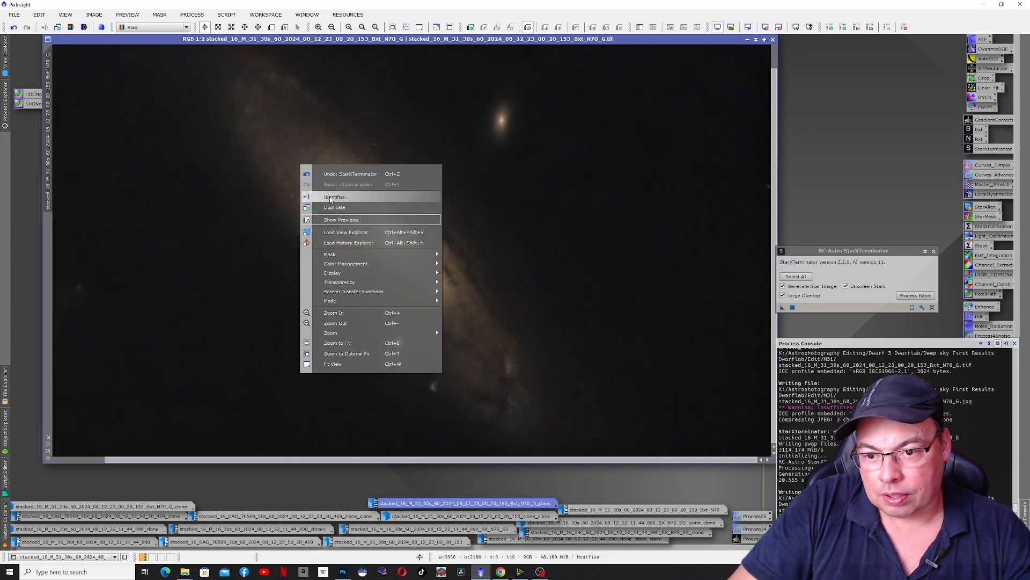
click(331, 199)
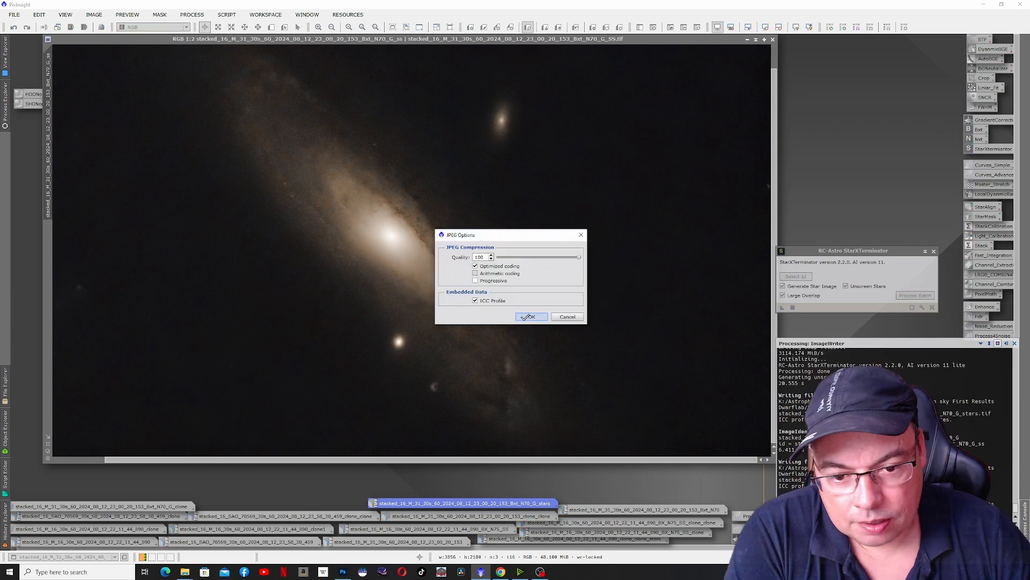
click(529, 316)
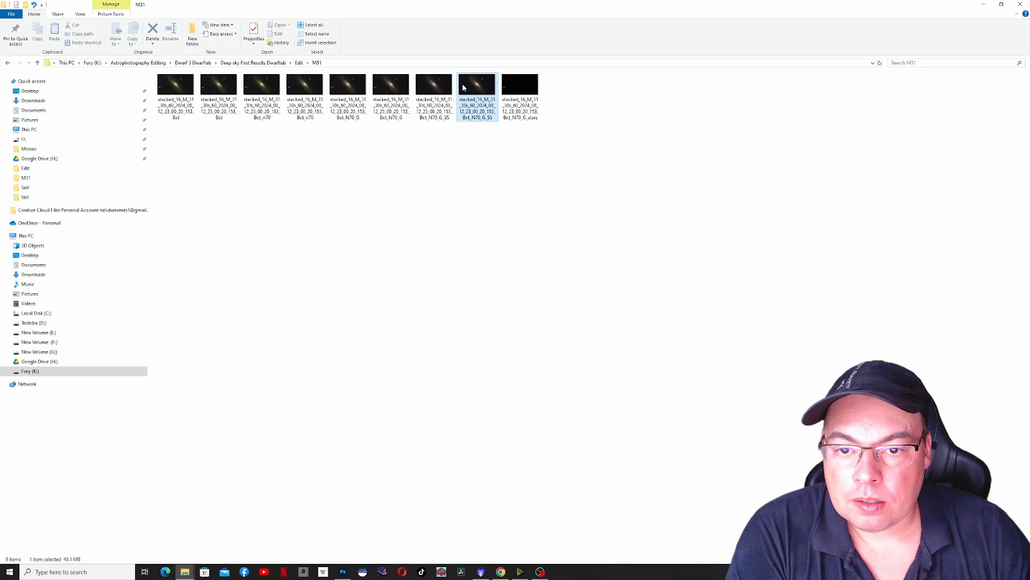
- Switch to the M31 folder in File Explorer and open the starless _Bxt_N70_G_SS TIFF in Photoshop
click(184, 572)
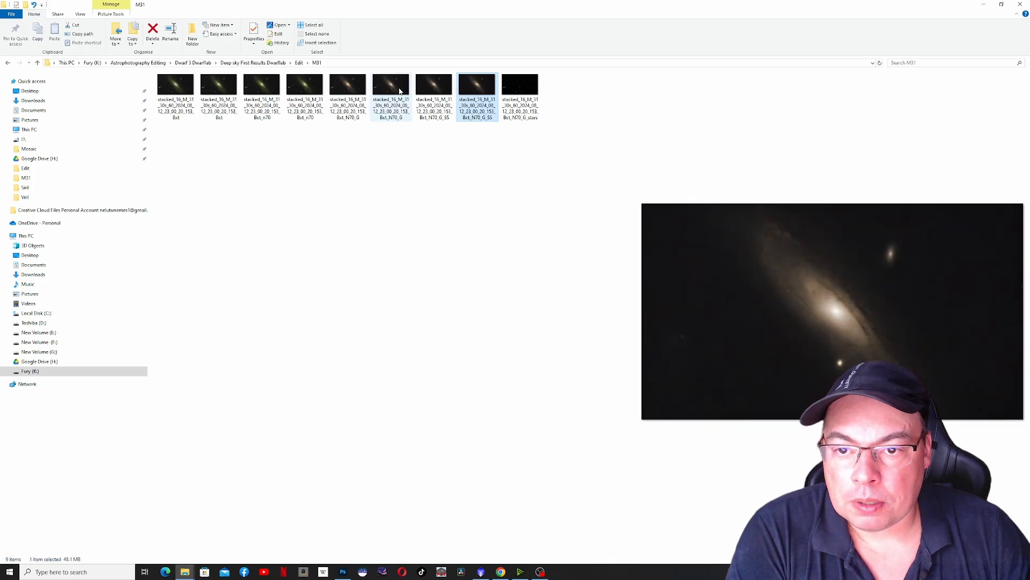
right_click(474, 88)
mouse_move(617, 203)
click(691, 217)
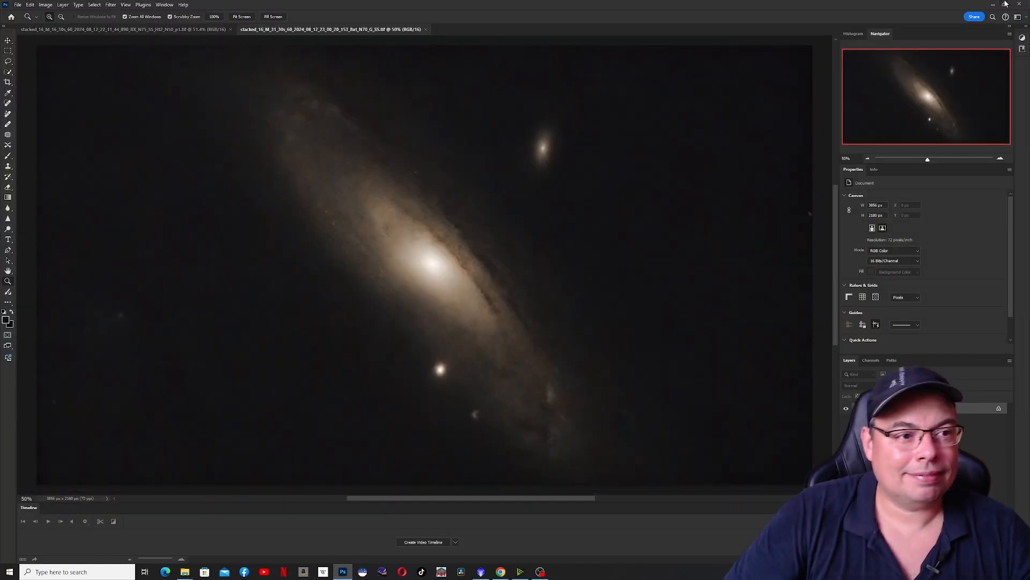
- Place the _Bxt_N70_G_stars image over the starless galaxy as a layer with Screen blending
click(993, 5)
drag(520, 88, 593, 352)
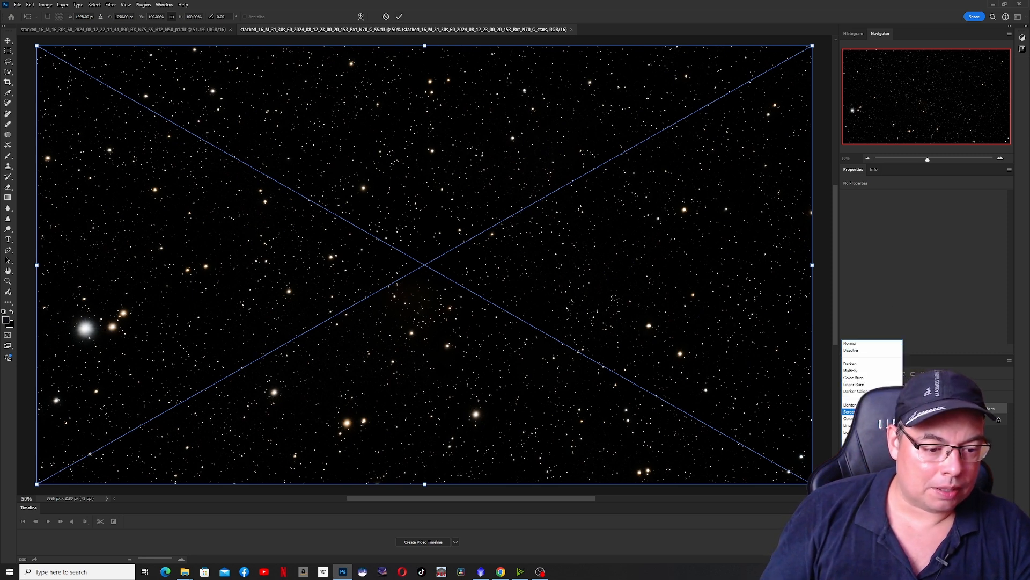
click(850, 411)
click(400, 16)
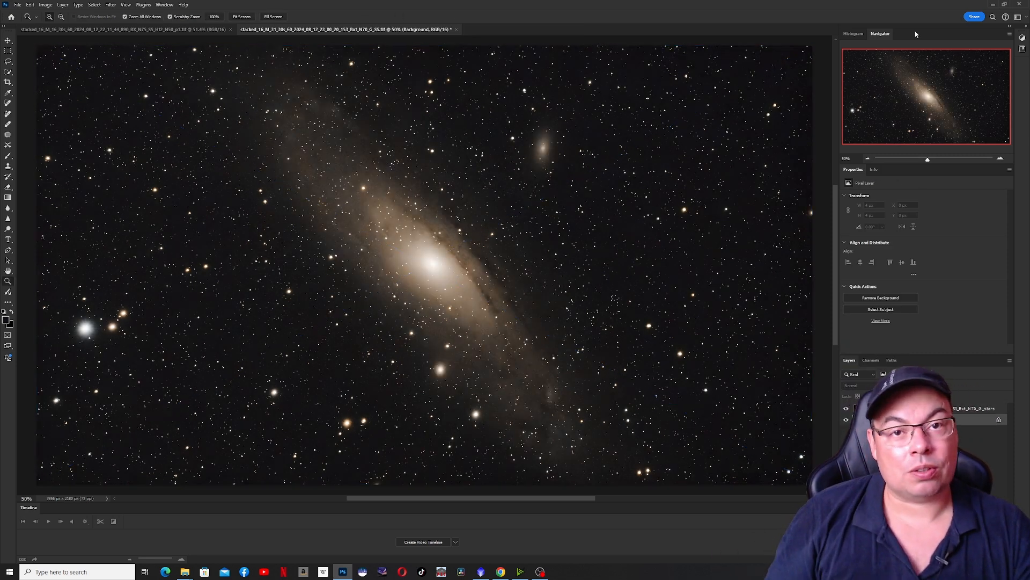
- Switch back to PixInsight, duplicate the starless M 31 image and park the minimized copy with the other stored images
click(481, 571)
right_click(636, 108)
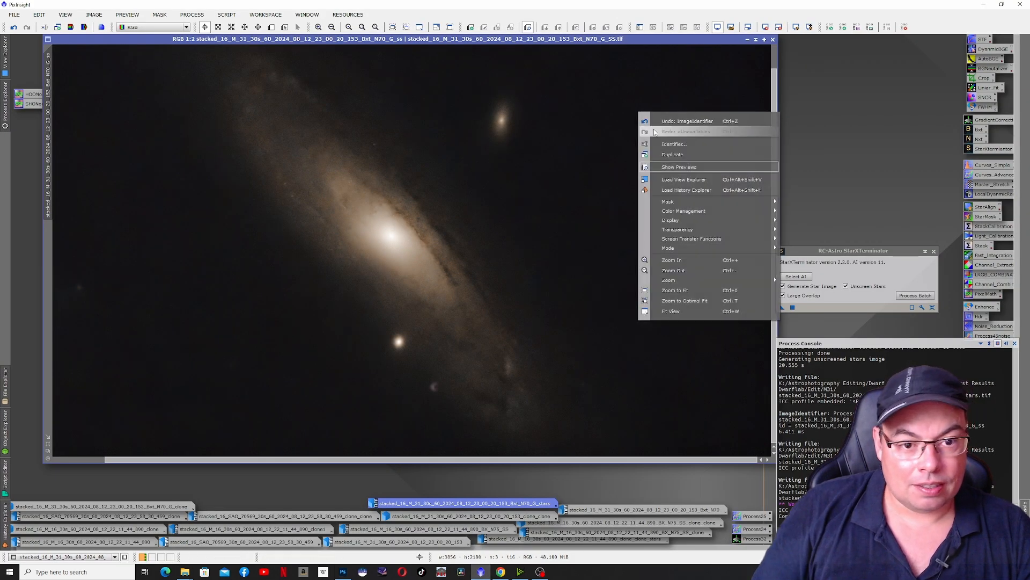
click(667, 155)
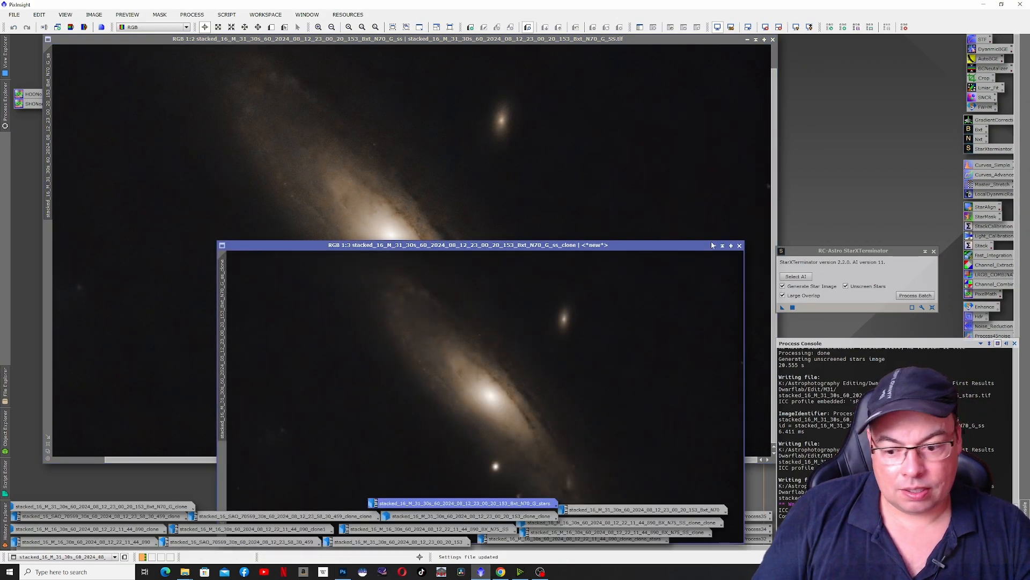
click(714, 245)
drag(537, 402, 225, 508)
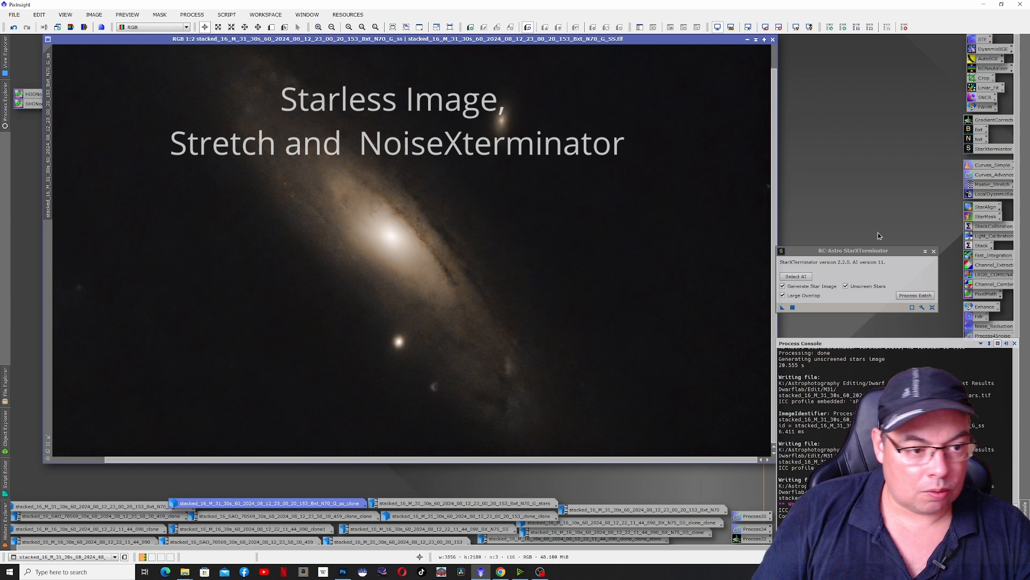
- Close StarXTerminator and stretch the starless M 31 image with the stored CurvesTransformation curve
click(934, 251)
click(745, 516)
double_click(745, 517)
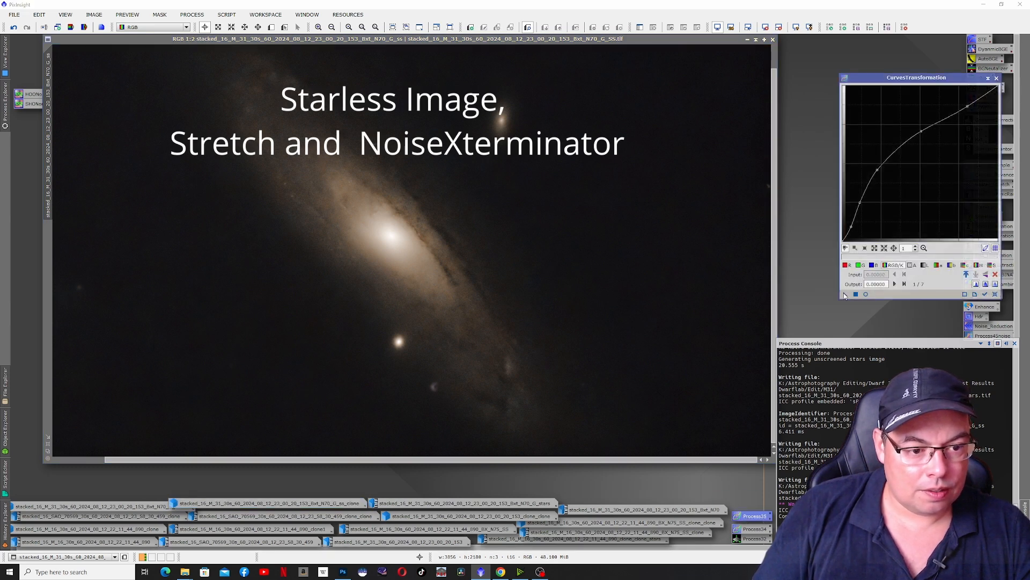
drag(845, 295, 623, 285)
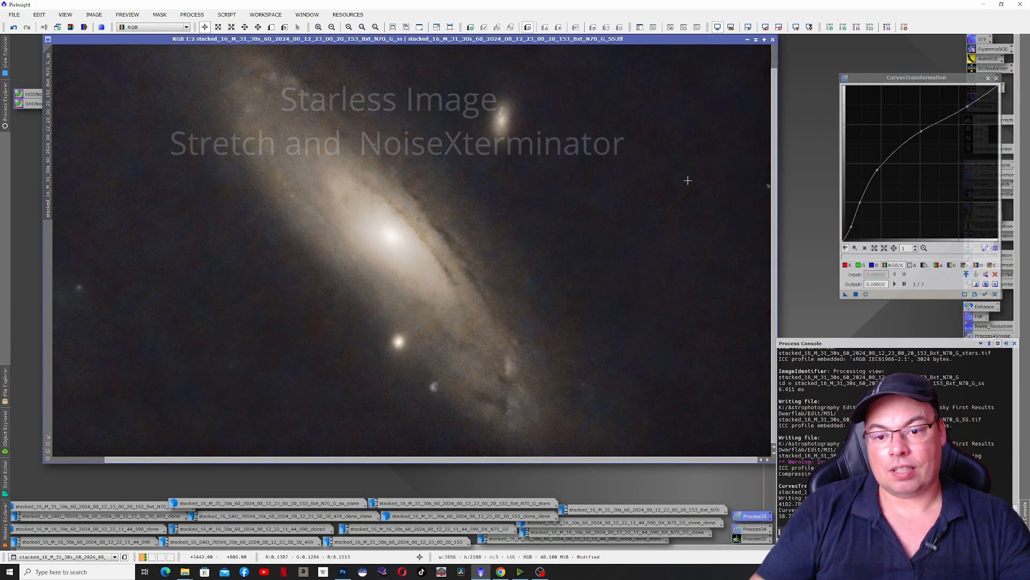
- Examine the stretched starless galaxy close up and as a whole, checking the background noise and dust lanes
scroll(504, 191, up, 5)
scroll(500, 195, down, 7)
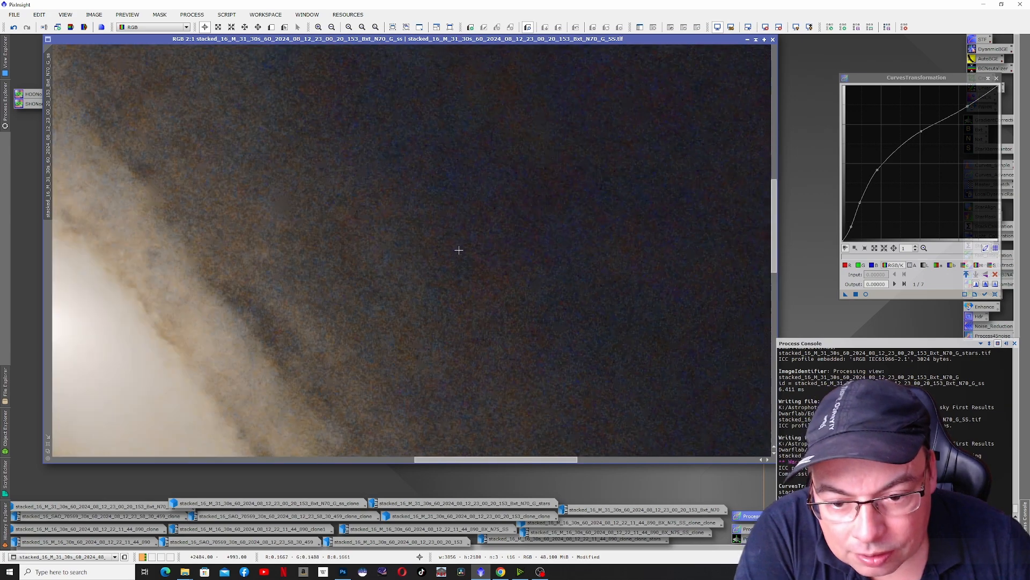
scroll(459, 250, up, 4)
scroll(462, 260, down, 2)
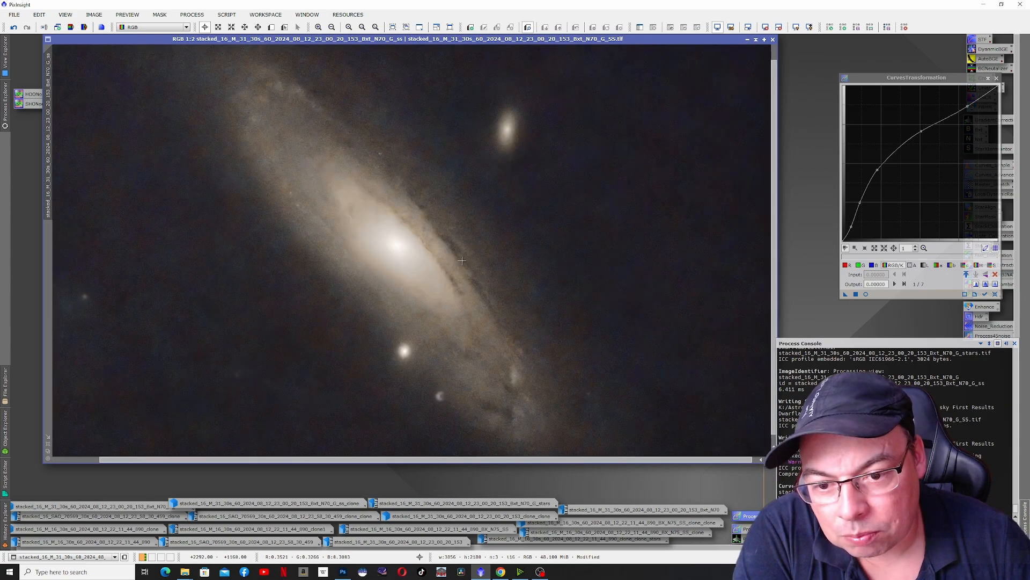
scroll(499, 265, down, 2)
scroll(531, 269, up, 3)
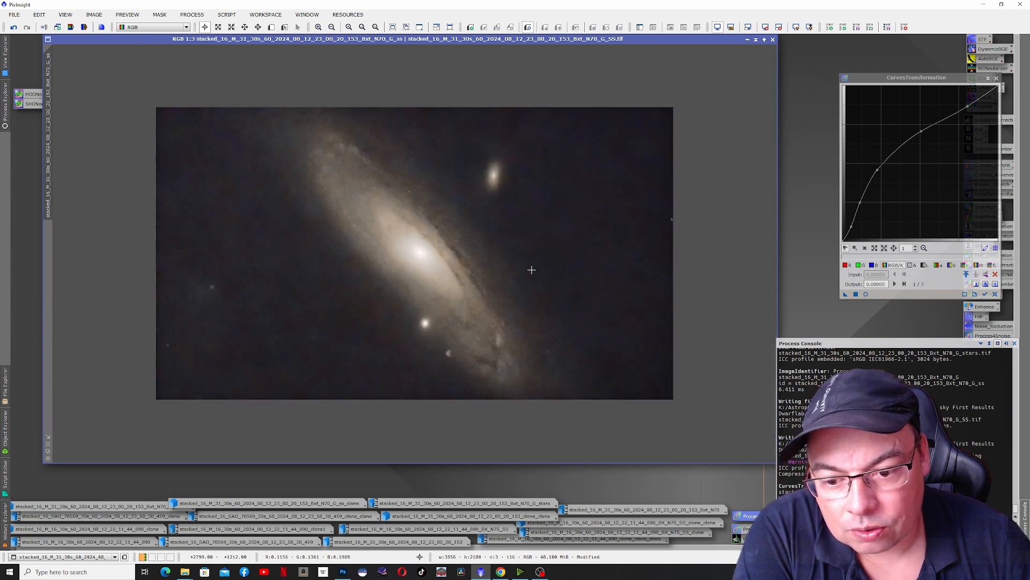
scroll(531, 270, down, 1)
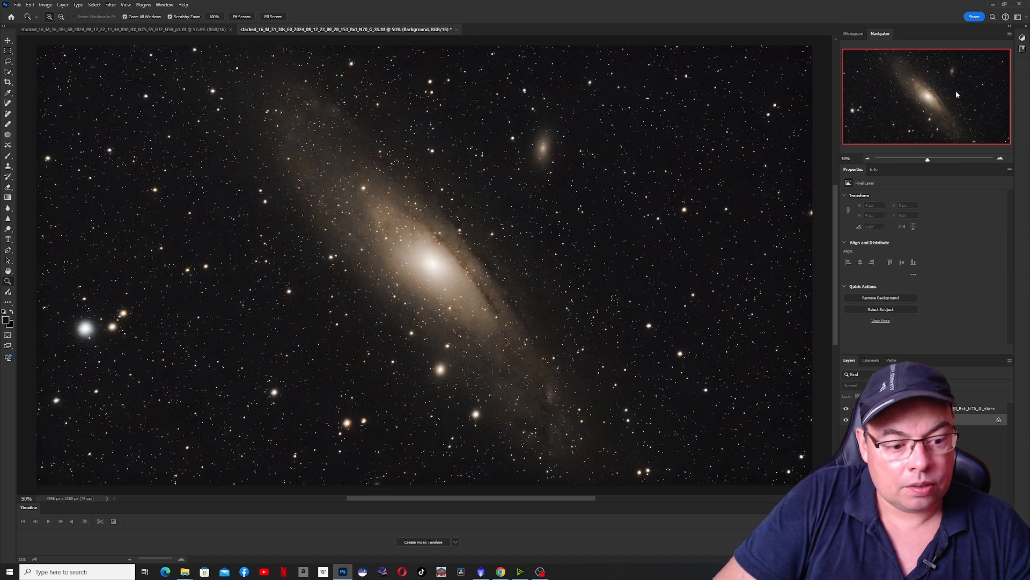
- Place the stretched starless image _SS_Ht2 beneath the stars layer in the Photoshop composite and turn the stars layer back on
click(993, 4)
drag(563, 87, 352, 368)
click(400, 17)
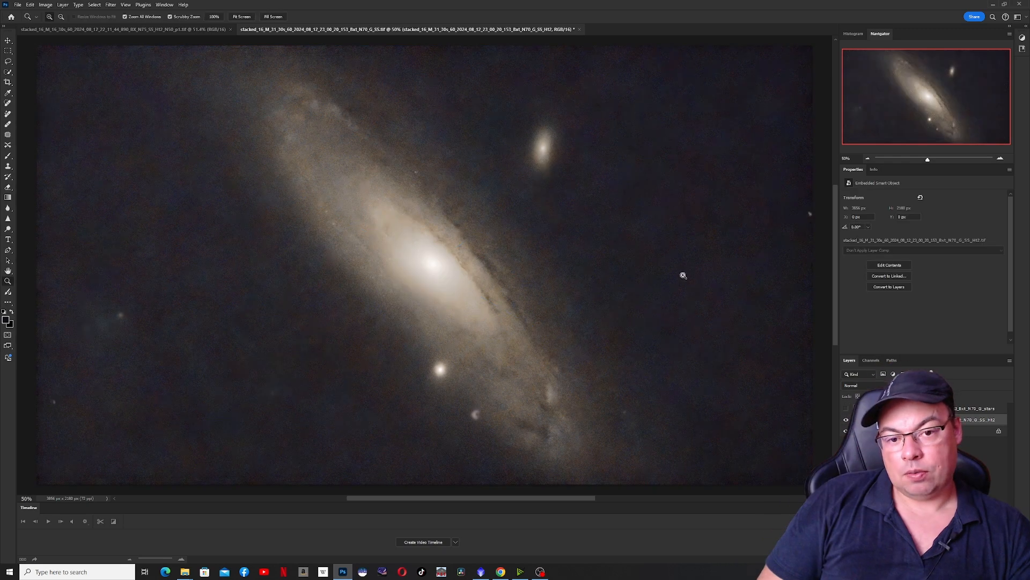
click(847, 408)
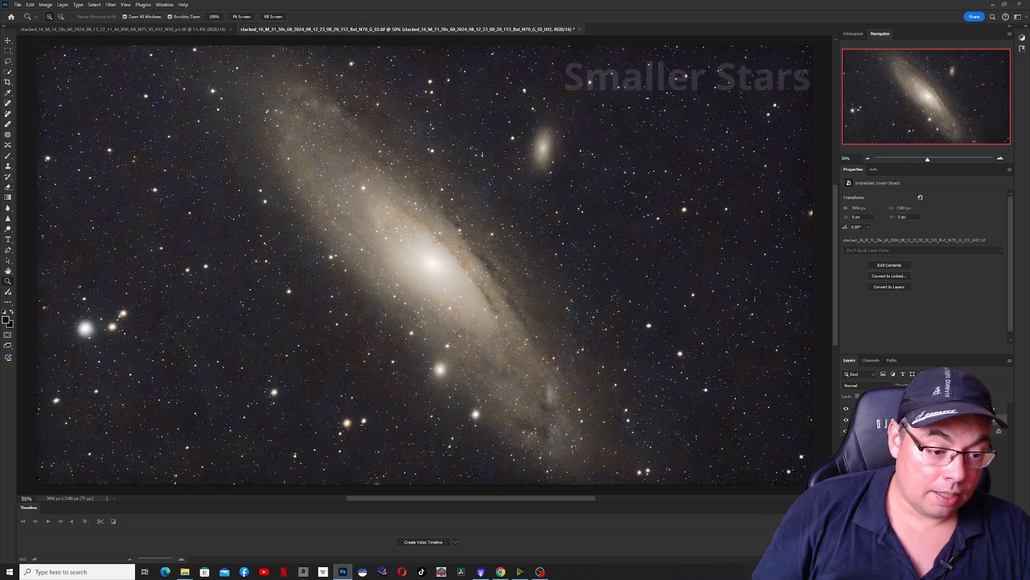
click(964, 558)
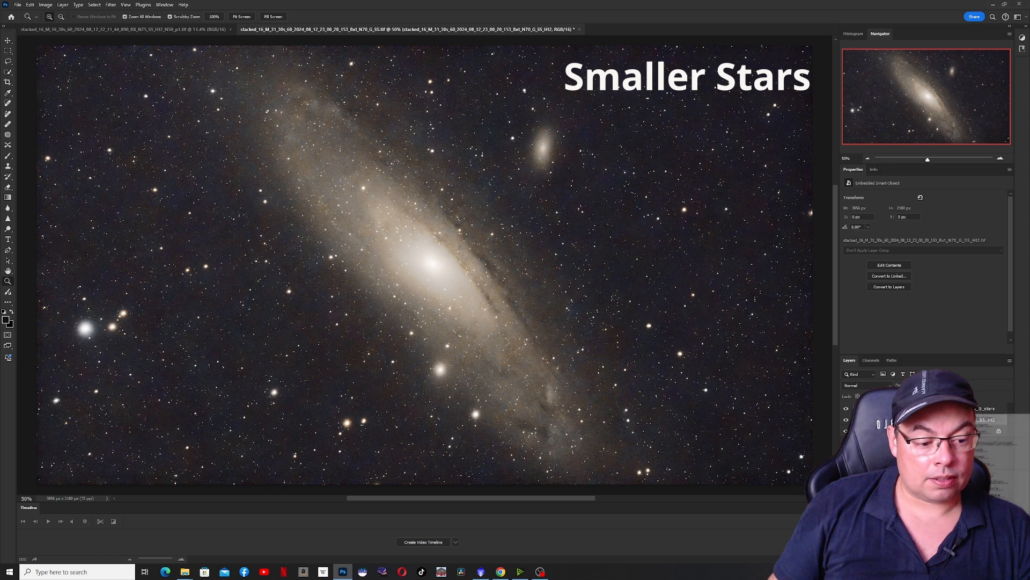
- Add a Curves adjustment over the stars layer with a point at input 187, output 117 to make the stars smaller
click(992, 456)
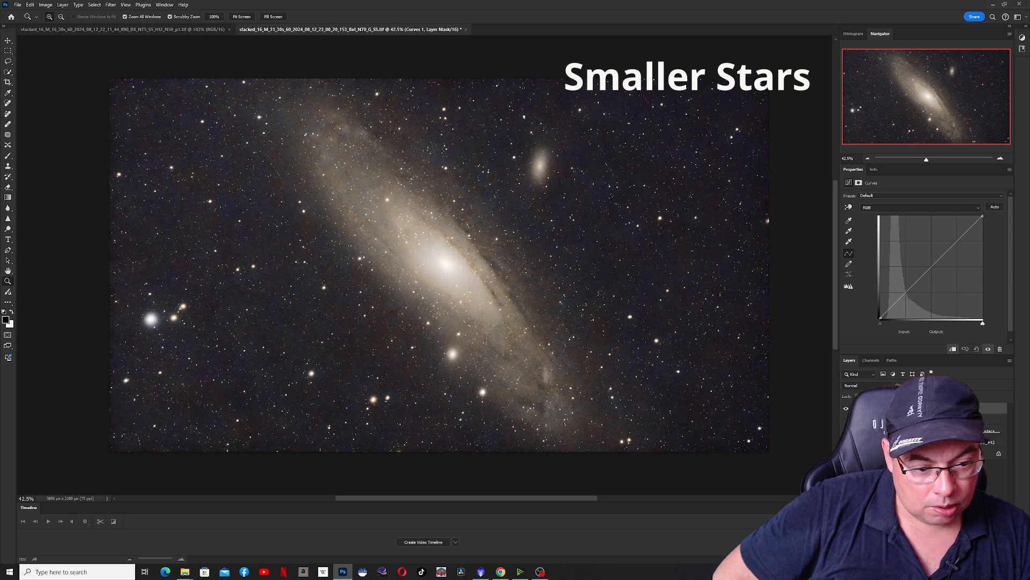
drag(916, 288, 955, 271)
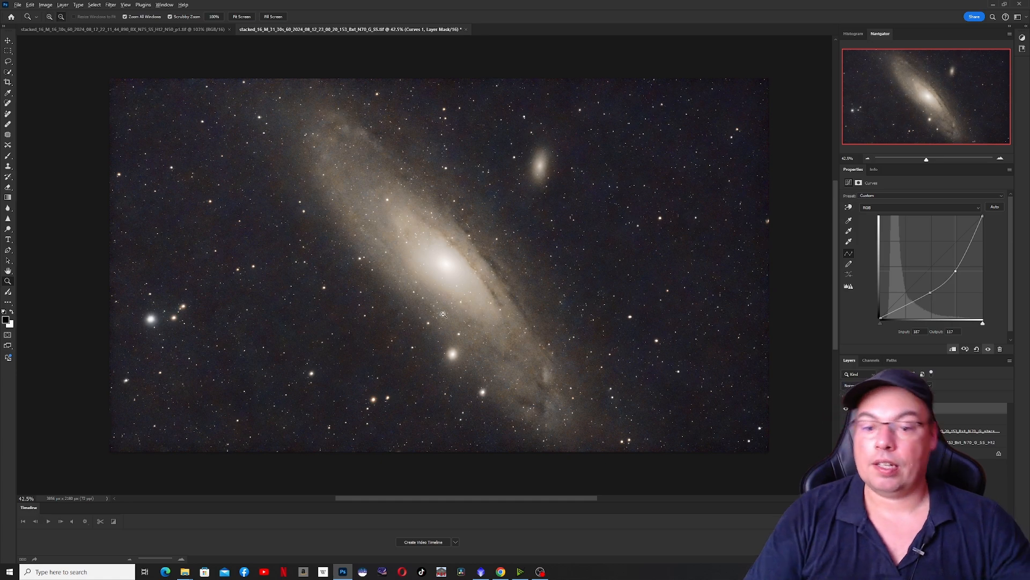
scroll(475, 316, down, 3)
scroll(456, 332, up, 10)
scroll(463, 210, up, 6)
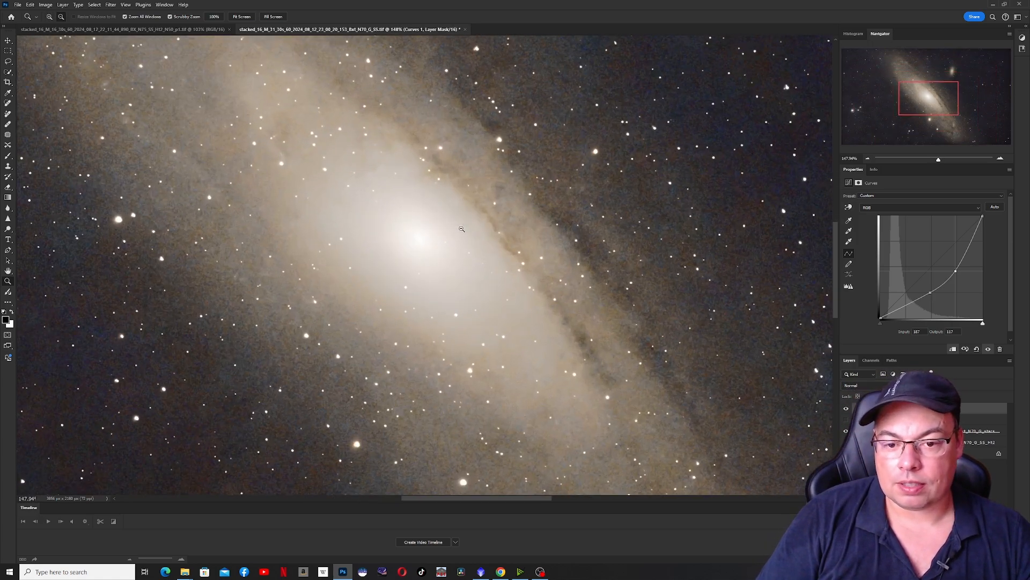
- Add a second Curves adjustment beneath the stars layer, darken the galaxy's shadows while holding the midtones, and compare with and without it
click(980, 431)
scroll(511, 337, down, 8)
scroll(516, 339, down, 4)
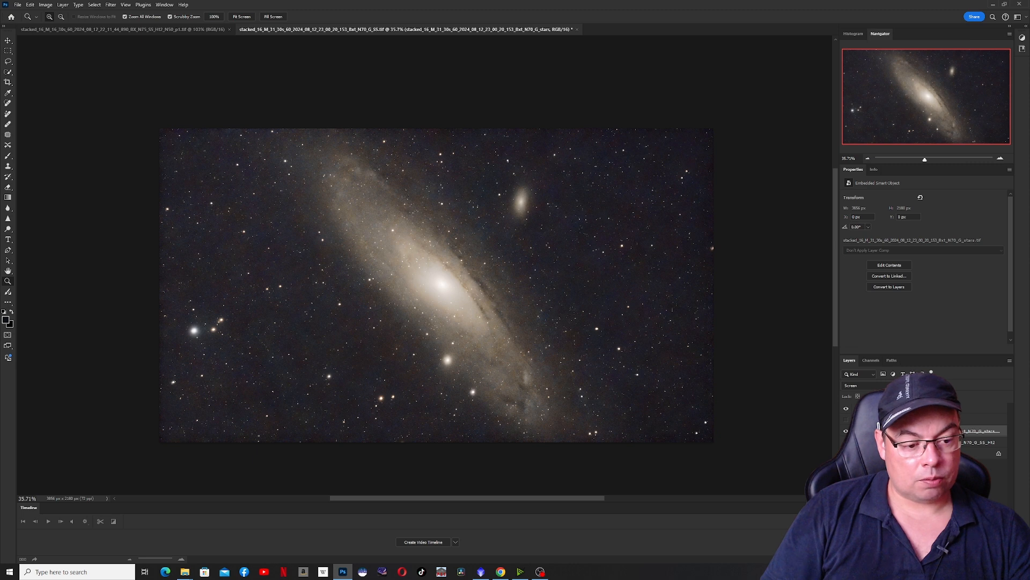
click(974, 559)
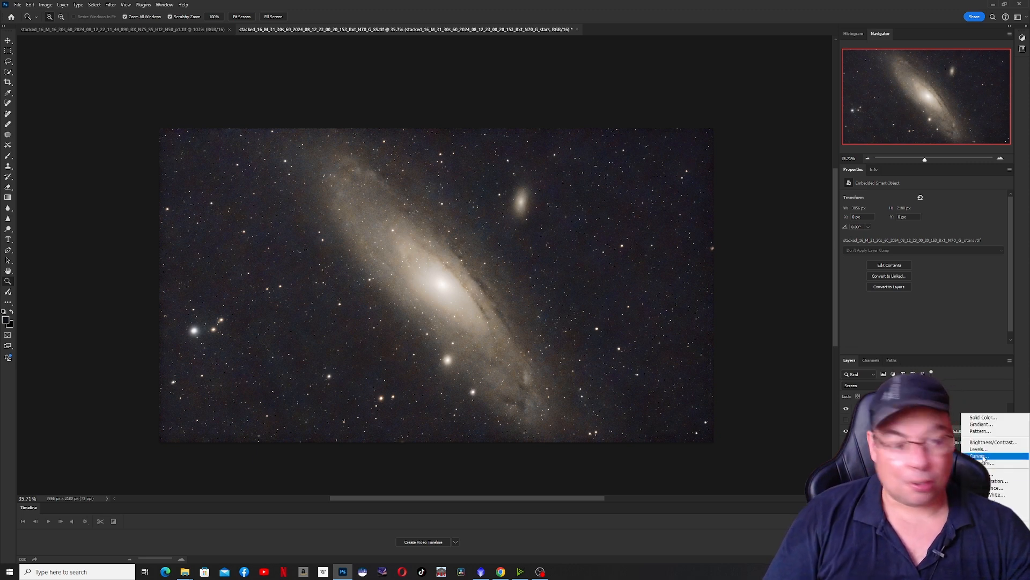
click(980, 455)
mouse_move(906, 292)
mouse_down()
mouse_move(907, 307)
mouse_move(932, 276)
mouse_move(881, 312)
mouse_move(902, 305)
mouse_up()
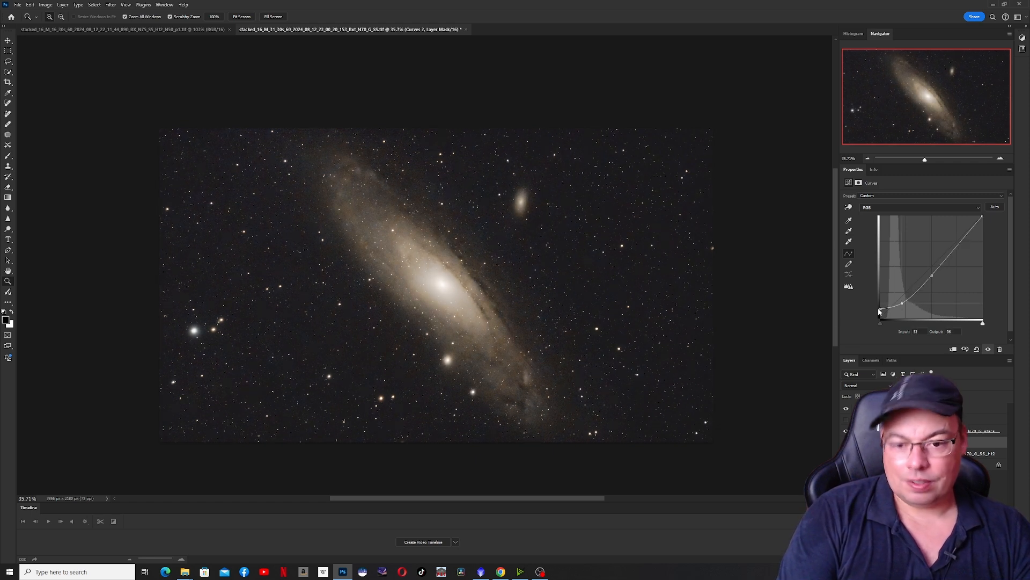
click(846, 442)
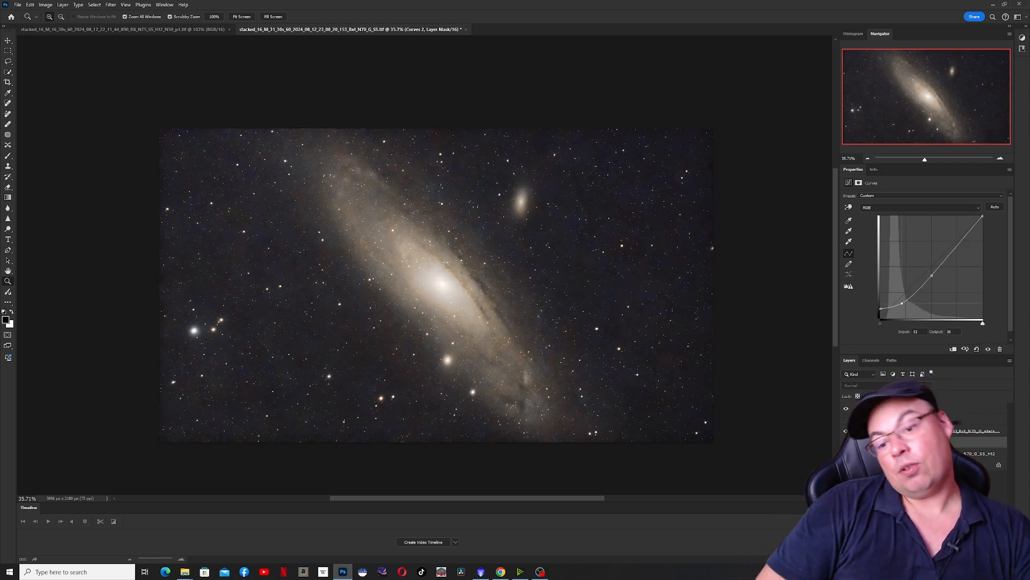
click(846, 442)
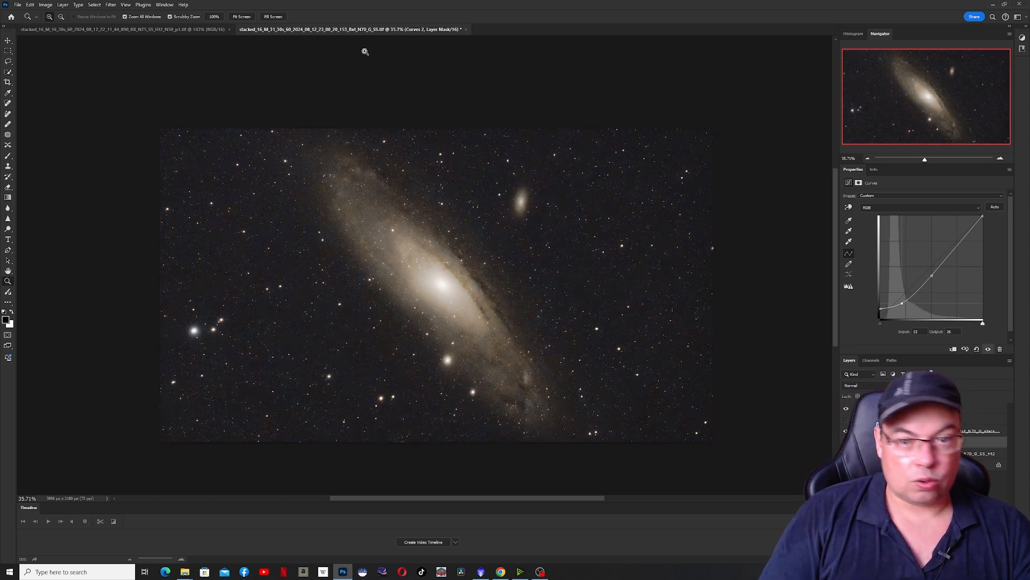
- Duplicate the M 31 document and flatten the duplicate without its stars, selecting the whole starless image for copying
click(45, 5)
click(61, 118)
click(573, 170)
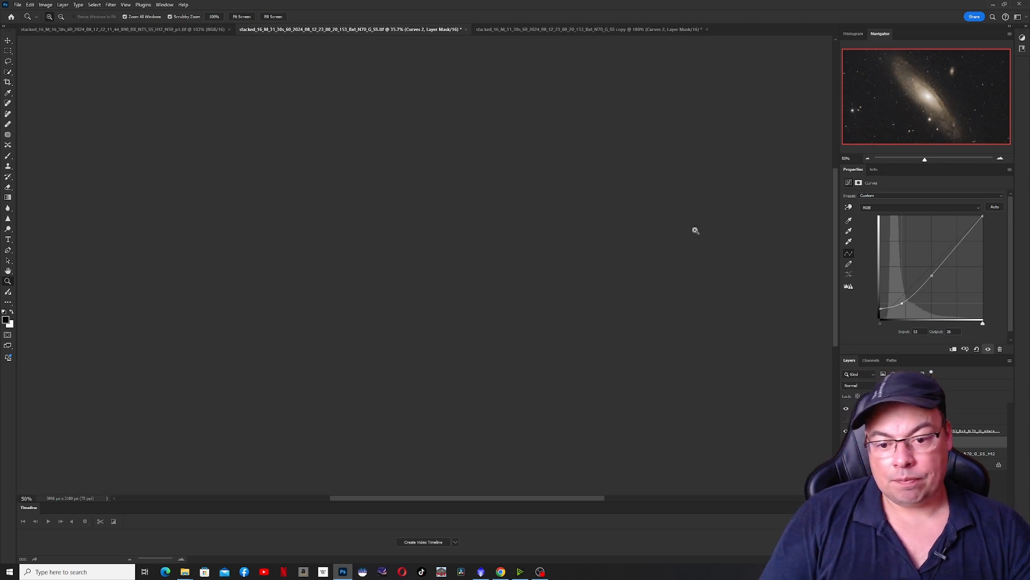
right_click(909, 466)
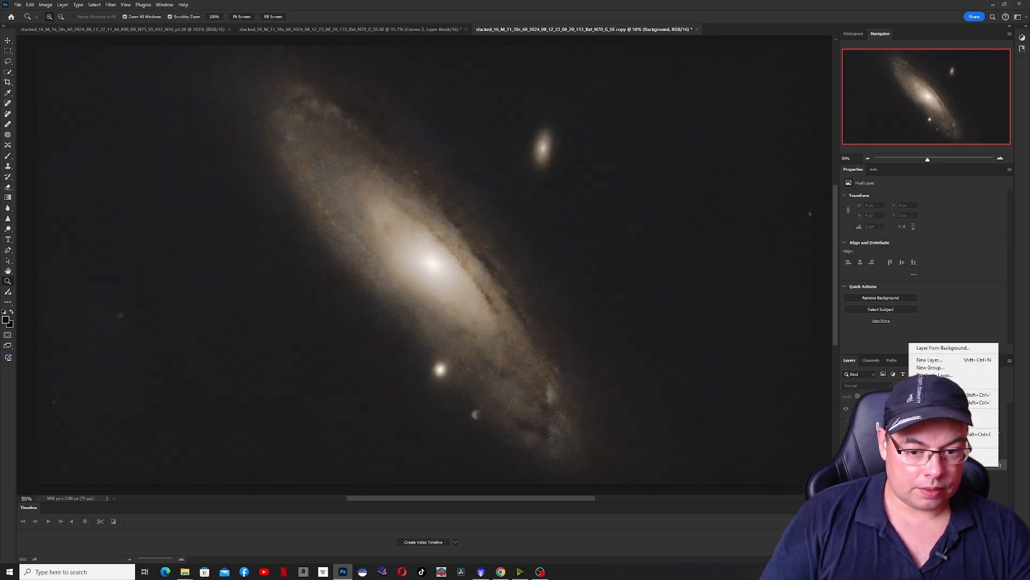
click(983, 442)
click(476, 208)
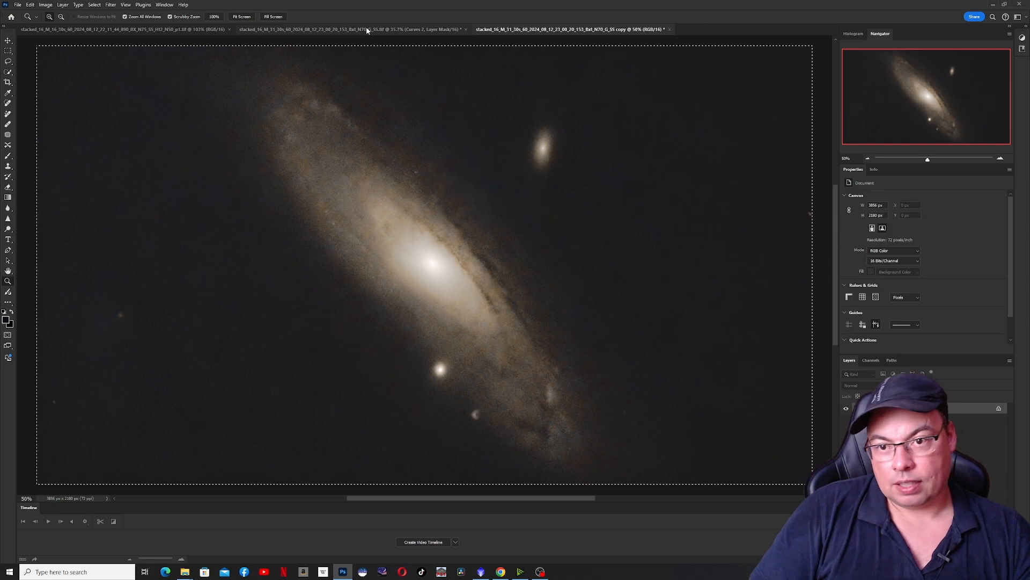
- Return to the original M 31 composite and add the flattened starless galaxy as a new pixel layer
click(349, 29)
click(982, 430)
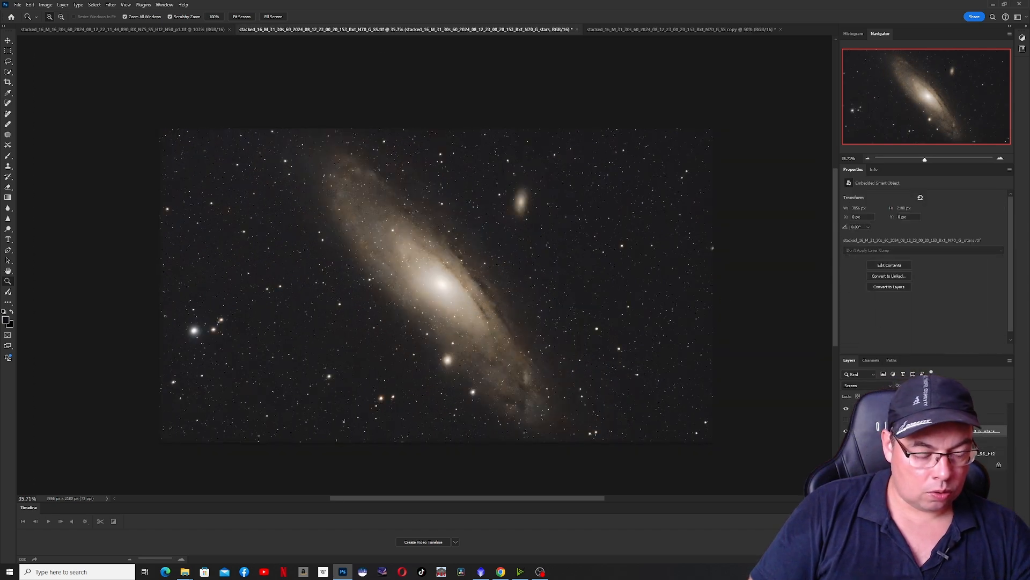
key(Delete)
- Convert the added starless layer to a Smart Object and open it in the Camera Raw Filter
right_click(907, 418)
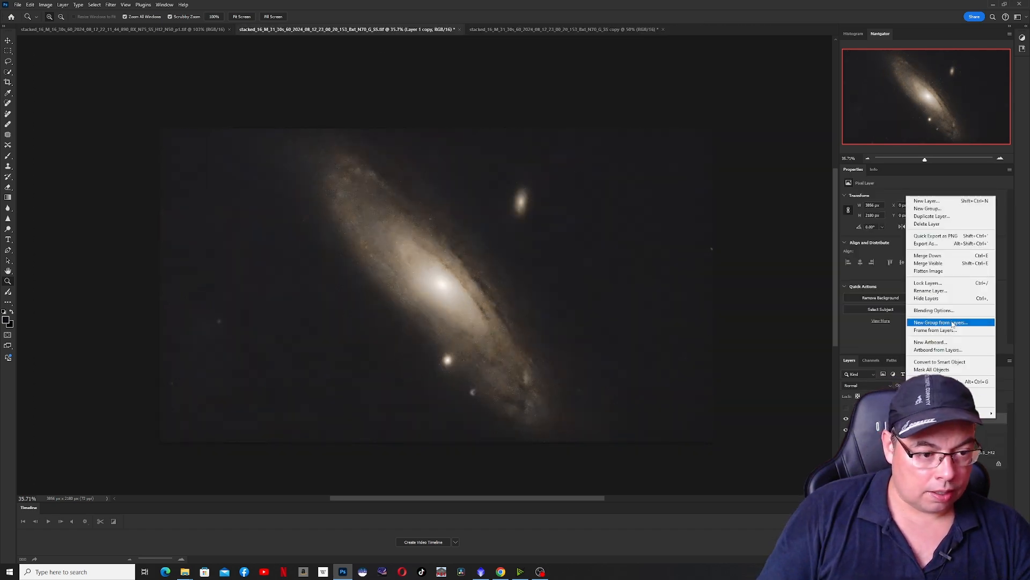
click(947, 362)
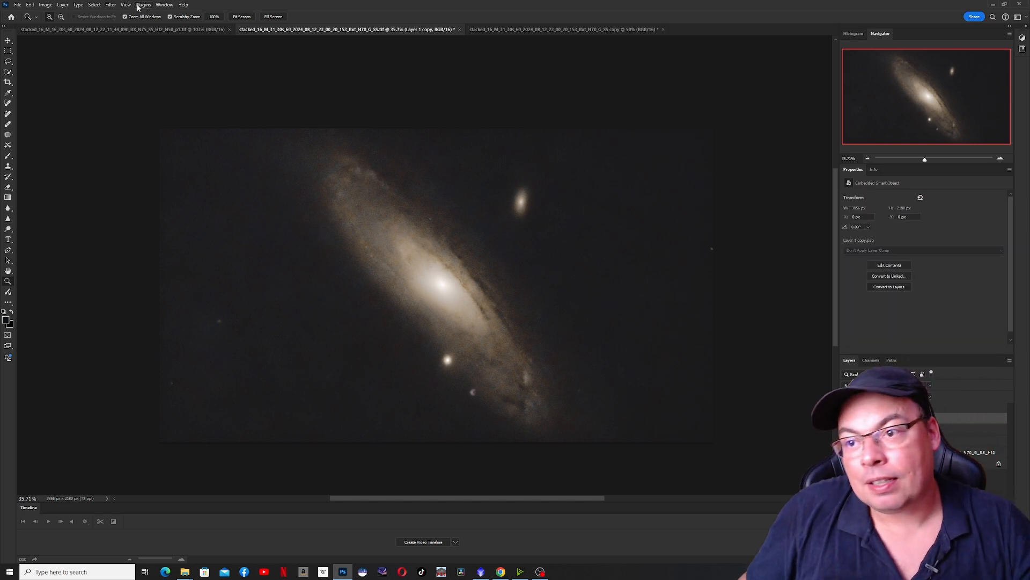
click(111, 4)
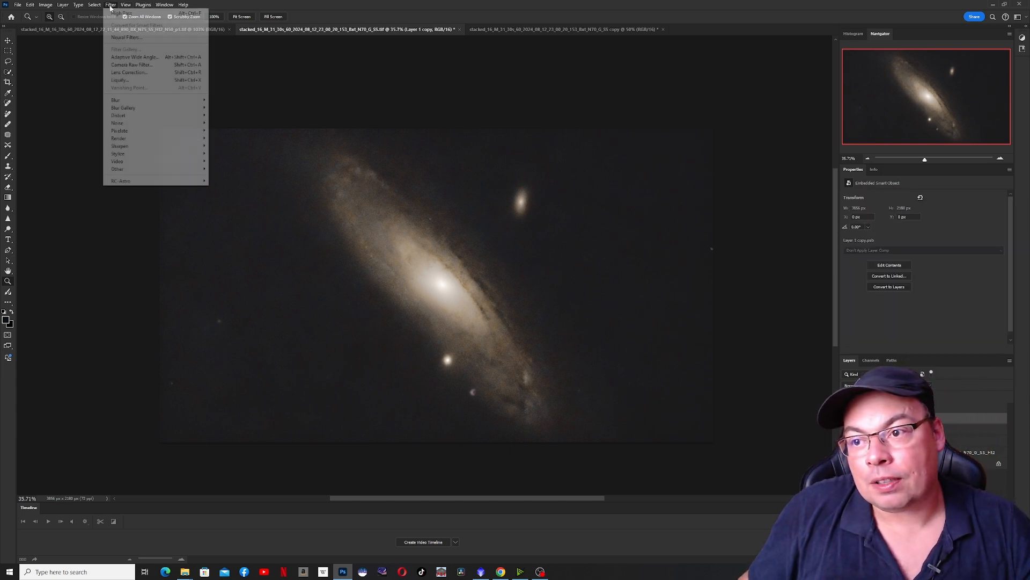
click(132, 65)
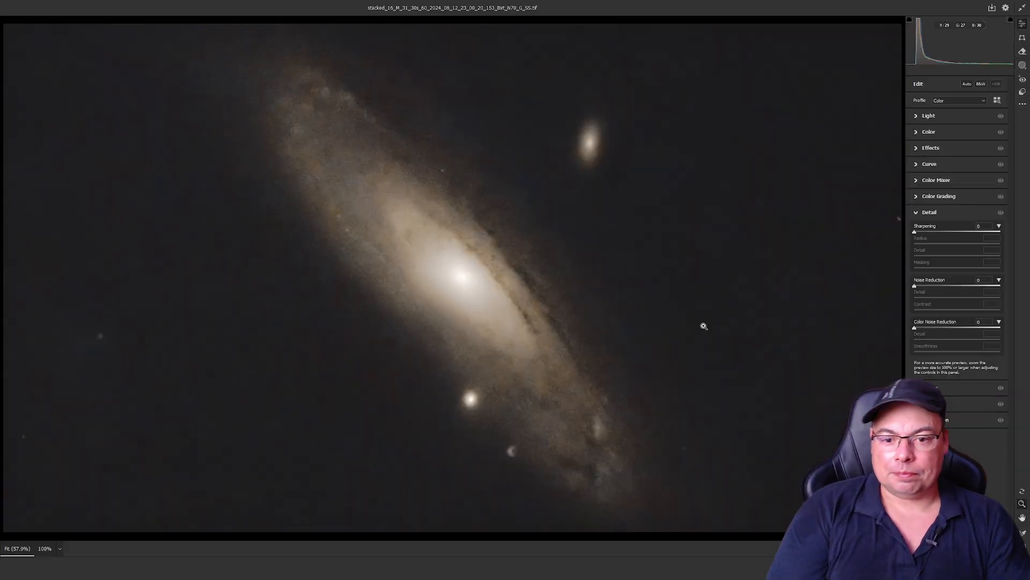
- Try to tint the galaxy's outer arms blue and its core yellow with a blue-channel curve, and reset that curve
click(918, 165)
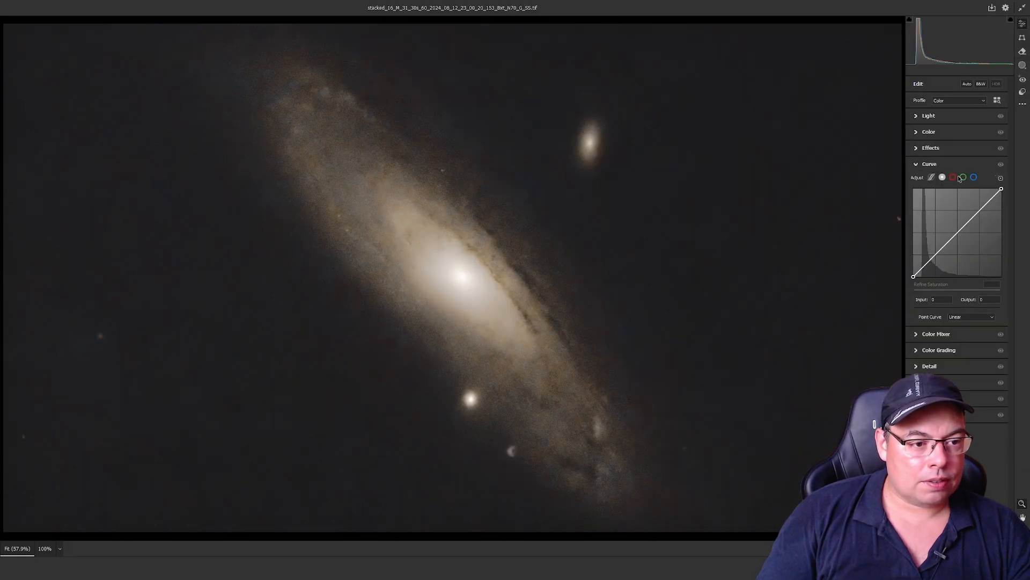
click(974, 177)
drag(961, 228, 951, 242)
drag(929, 263, 969, 224)
mouse_move(929, 255)
mouse_down()
mouse_move(964, 219)
mouse_move(931, 253)
mouse_up()
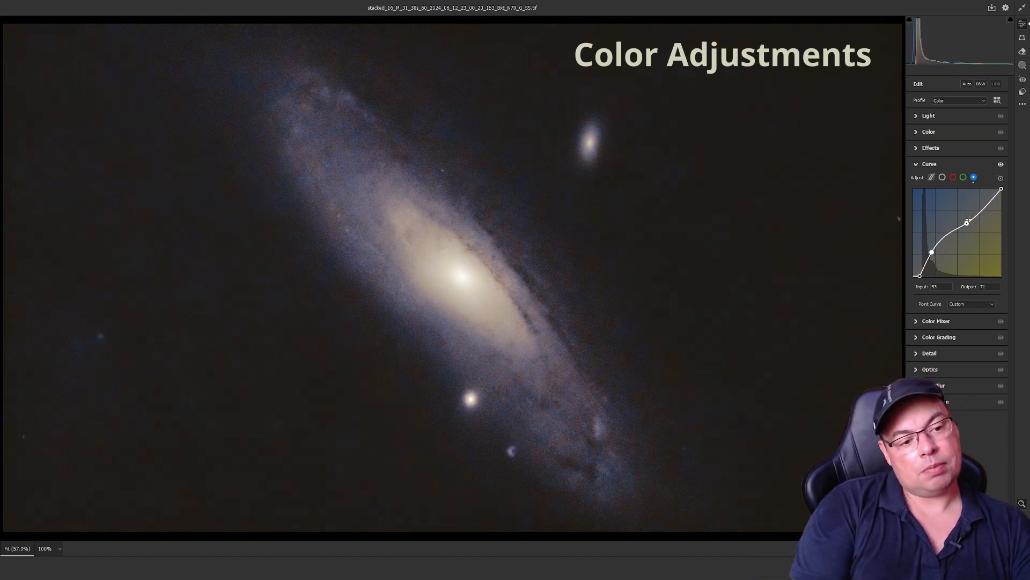
drag(967, 223, 972, 222)
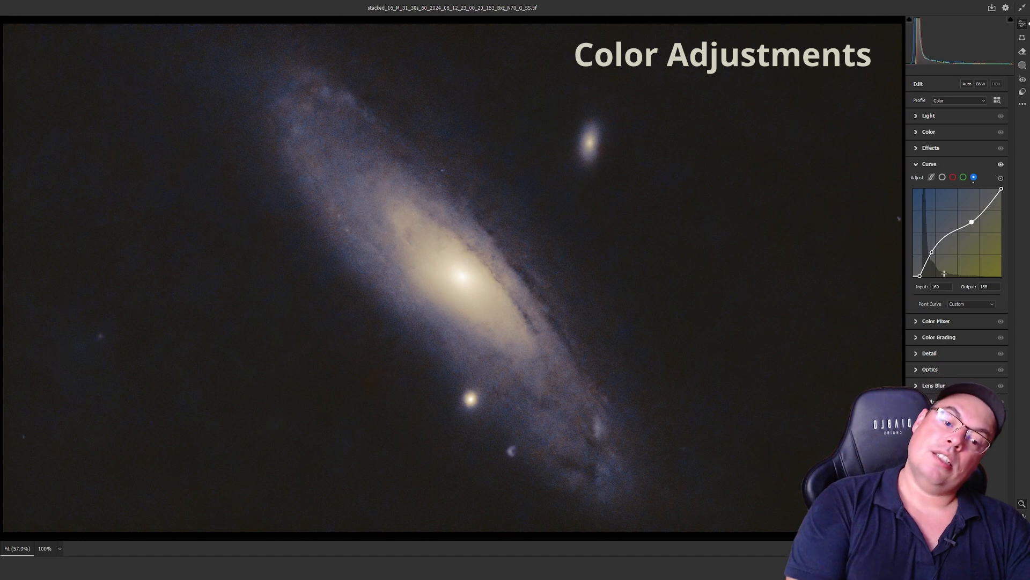
drag(920, 276, 917, 277)
drag(932, 252, 935, 249)
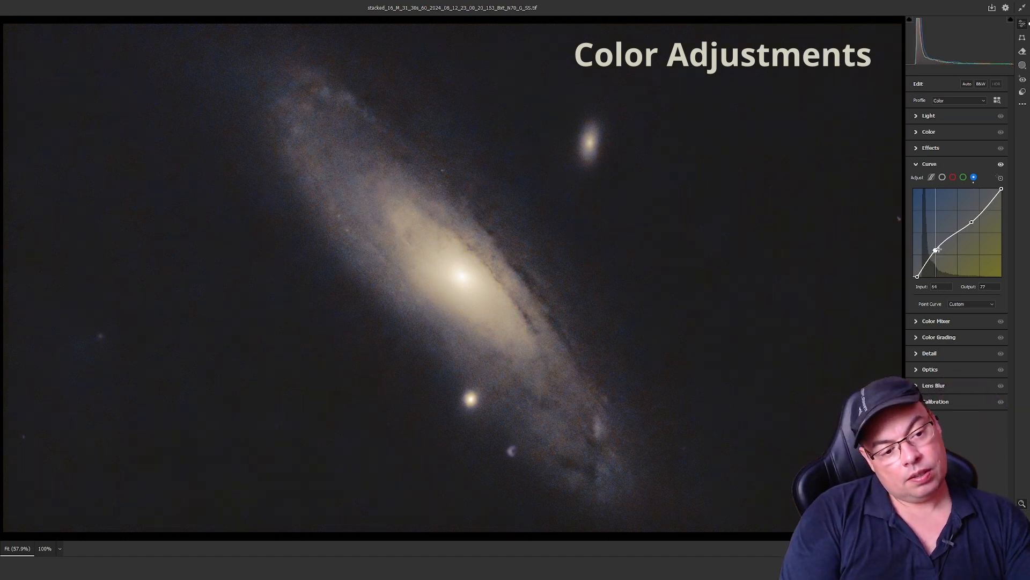
double_click(935, 249)
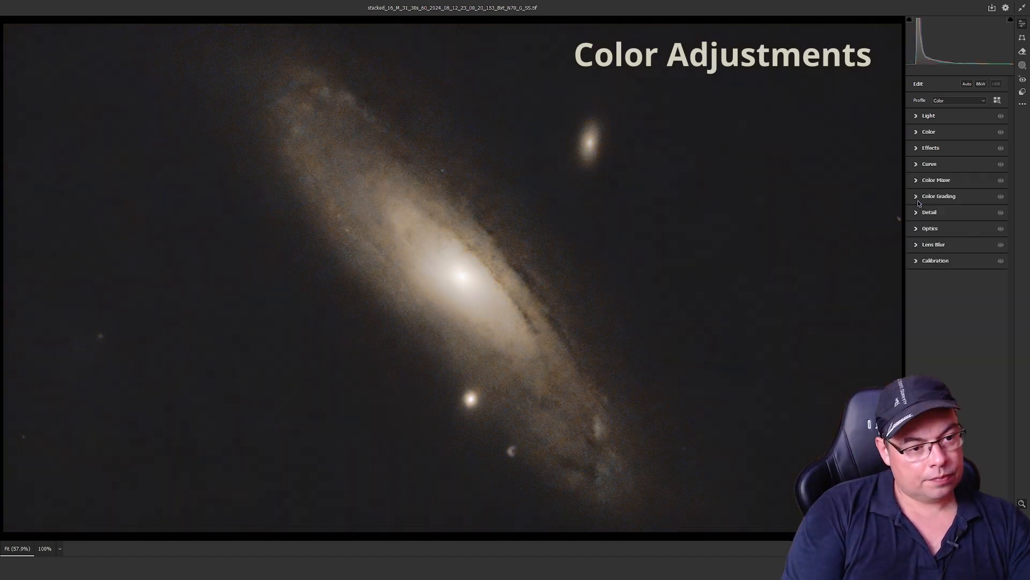
- Color-grade the galaxy with blue shadows at hue 238 and saturation 43, and warm yellow midtones and highlights
click(934, 196)
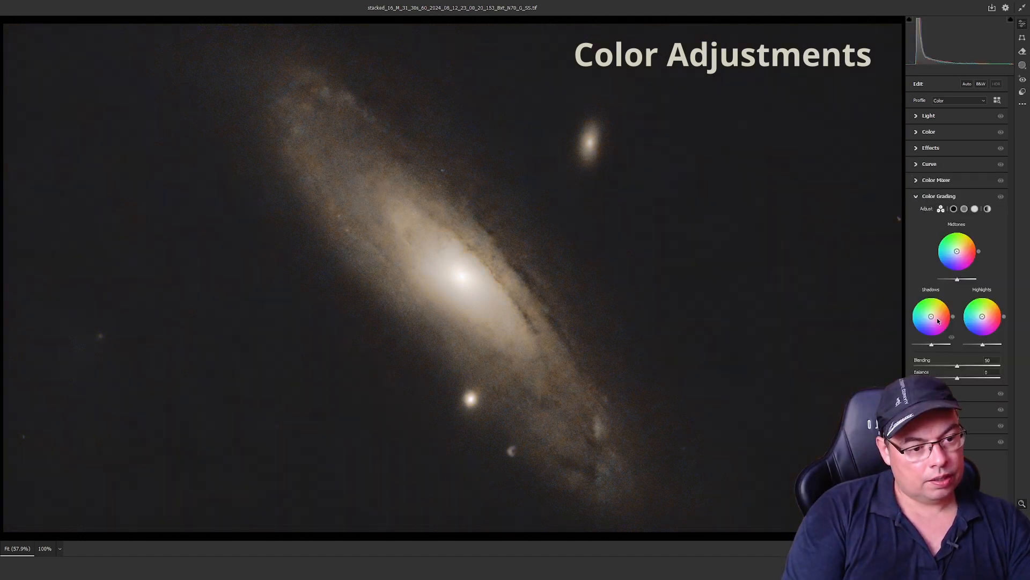
drag(932, 317, 927, 323)
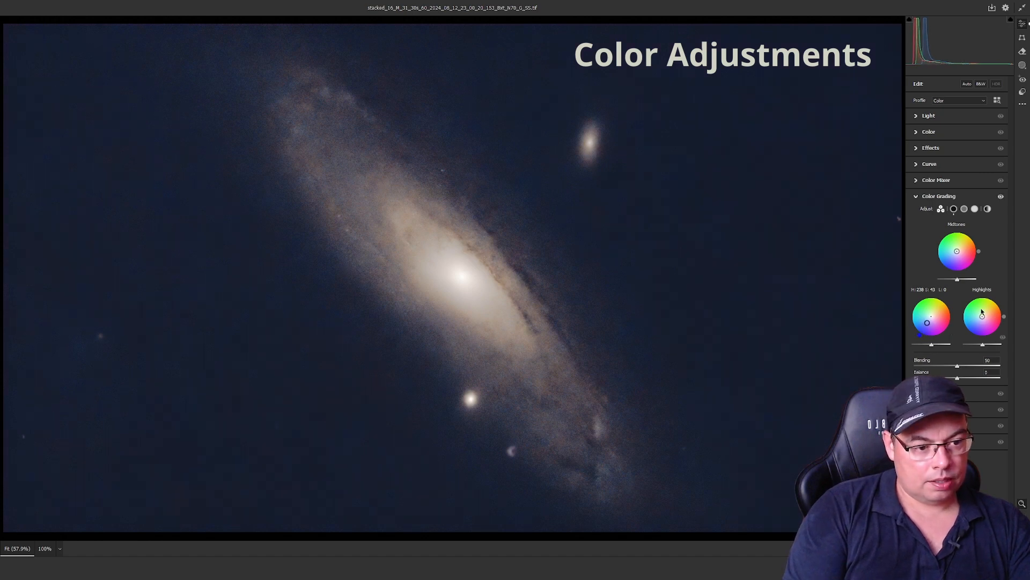
drag(957, 252, 967, 246)
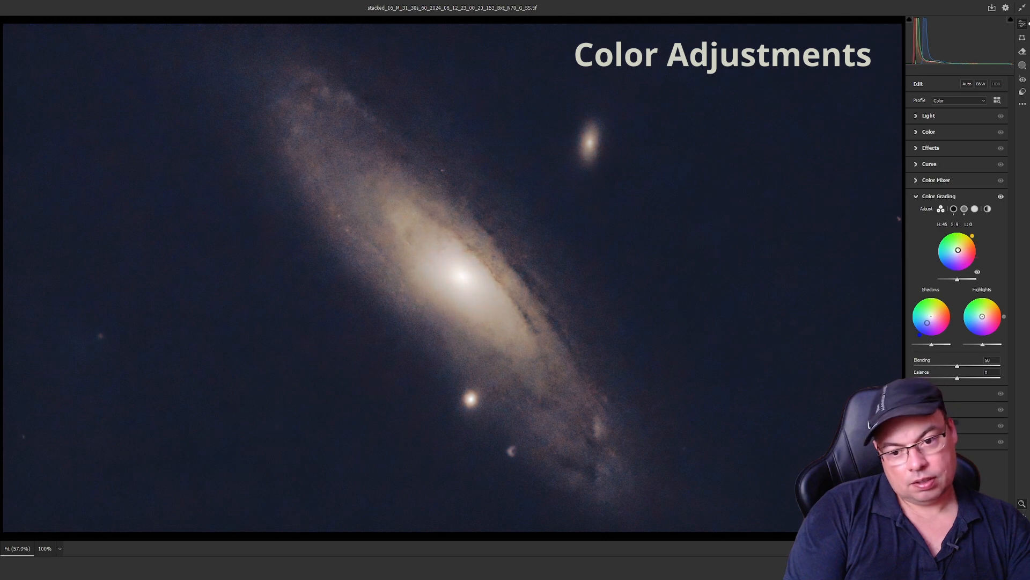
drag(982, 316, 986, 313)
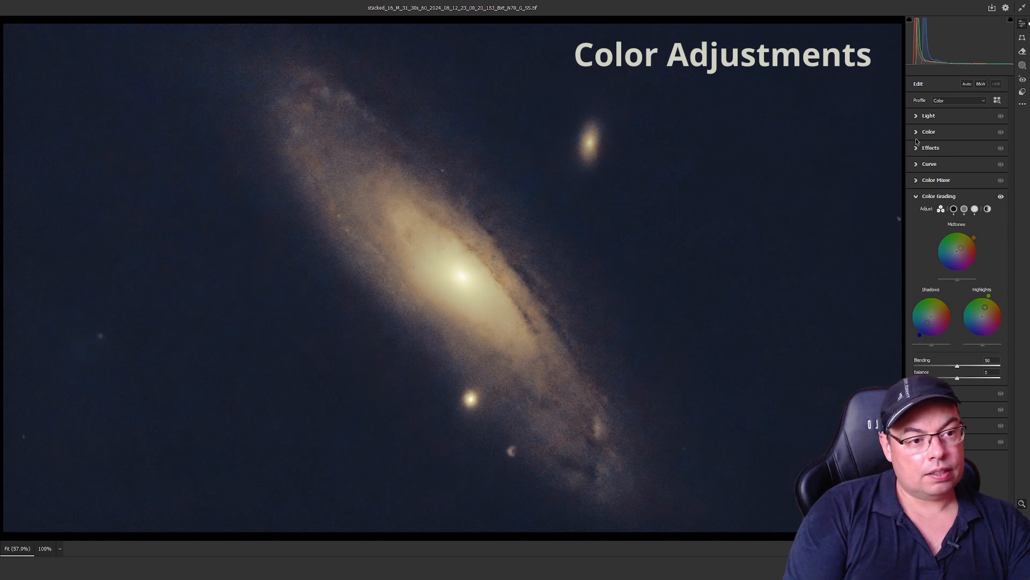
- Reduce the background's blue cast with a blue-channel curve point at input 64, output 48, and open the Color settings
click(921, 167)
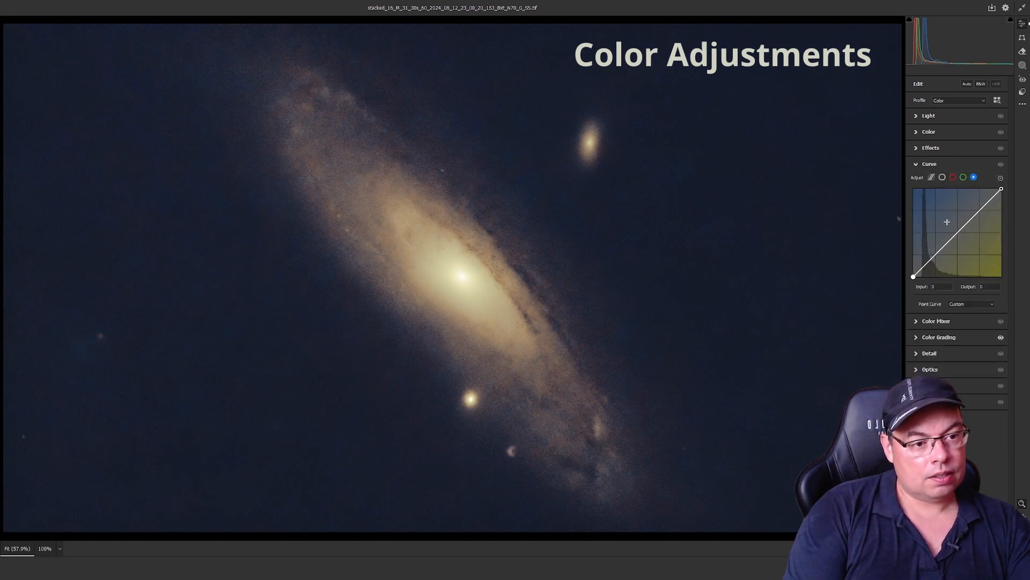
drag(913, 276, 918, 276)
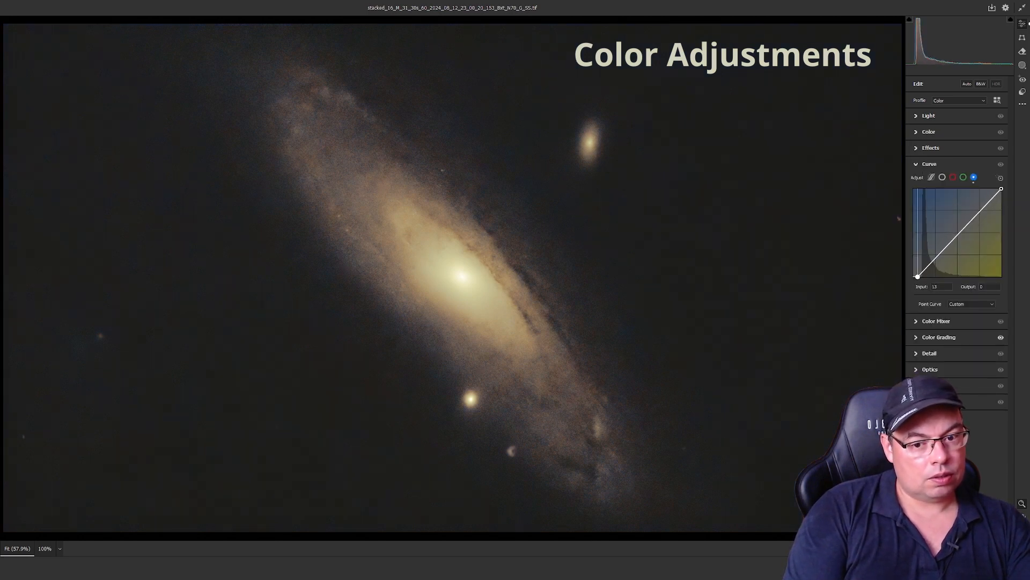
drag(968, 224, 934, 255)
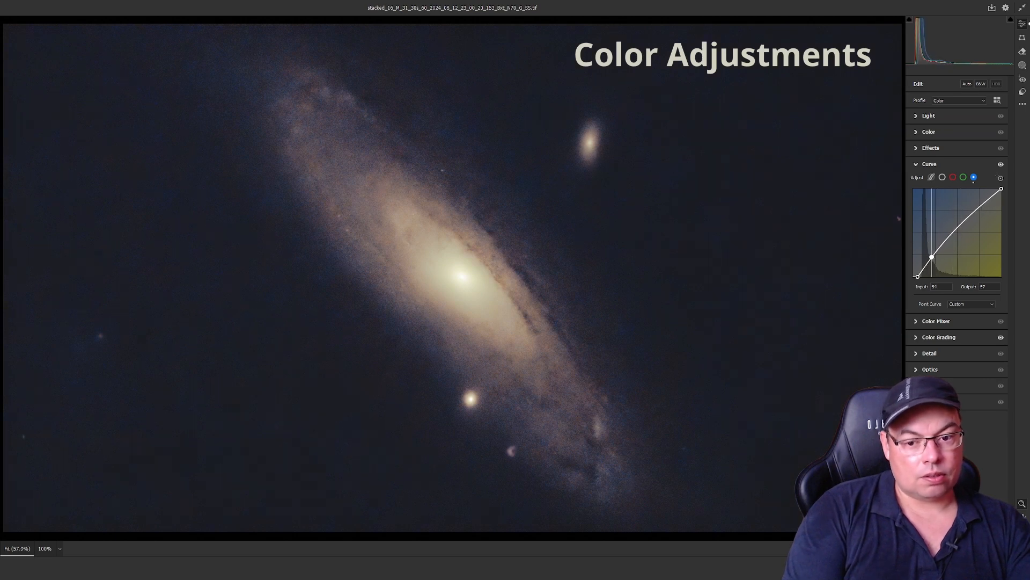
drag(917, 277, 917, 276)
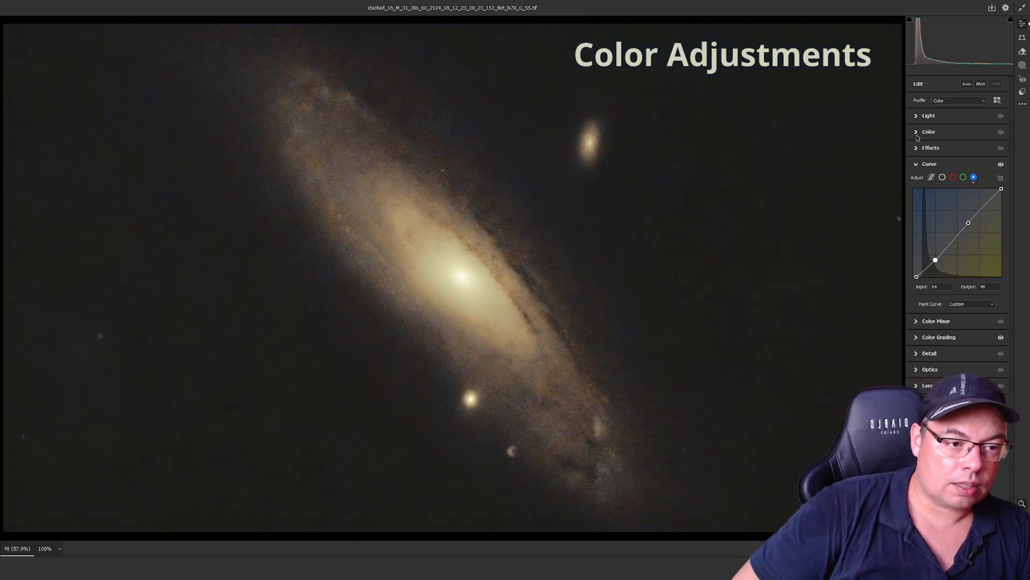
click(929, 131)
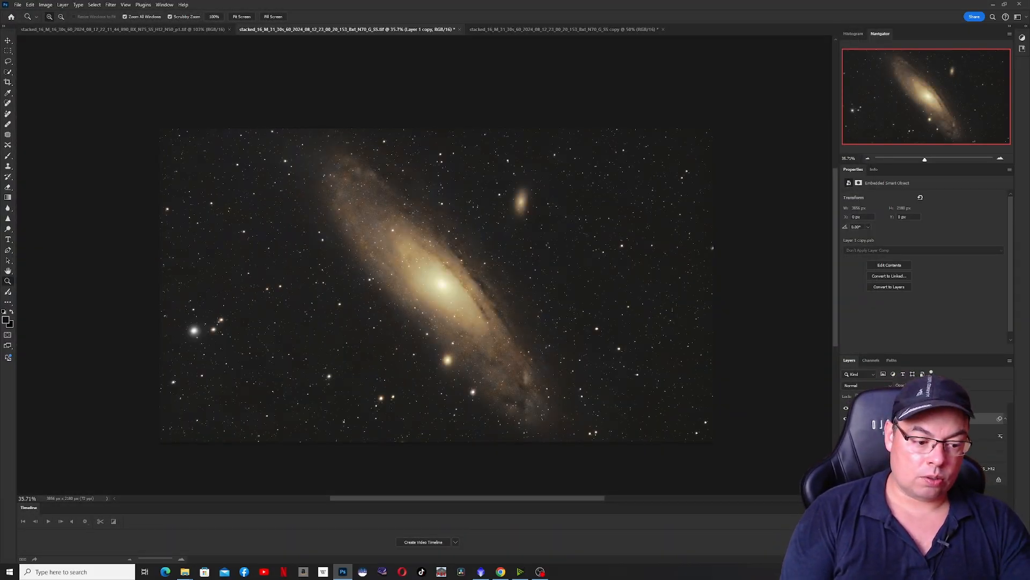
- Add a Curves adjustment above the Smart Object, raise the blue channel at input 121 to output 131, and adjust its shadows
click(965, 558)
click(986, 456)
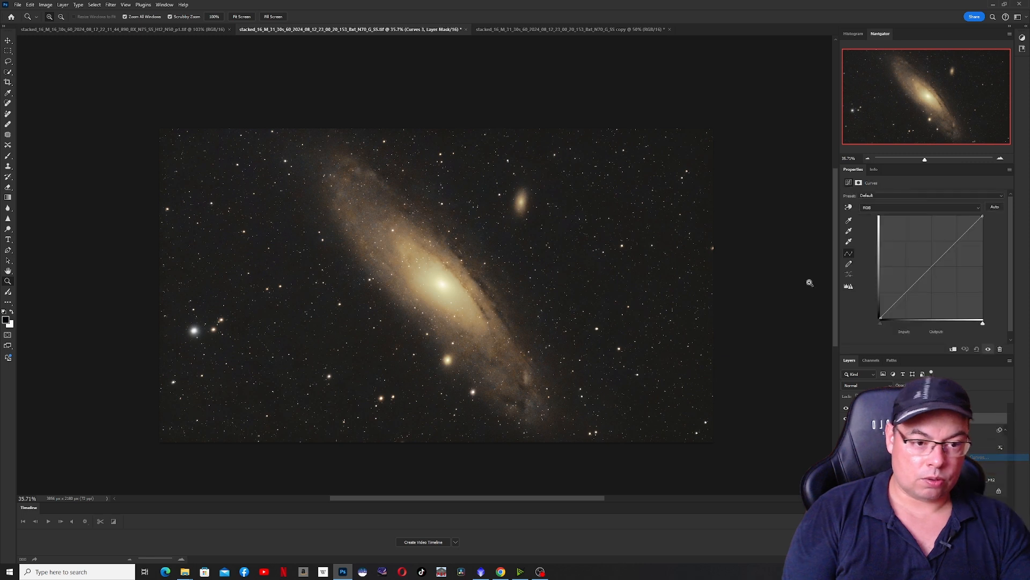
click(921, 207)
click(891, 237)
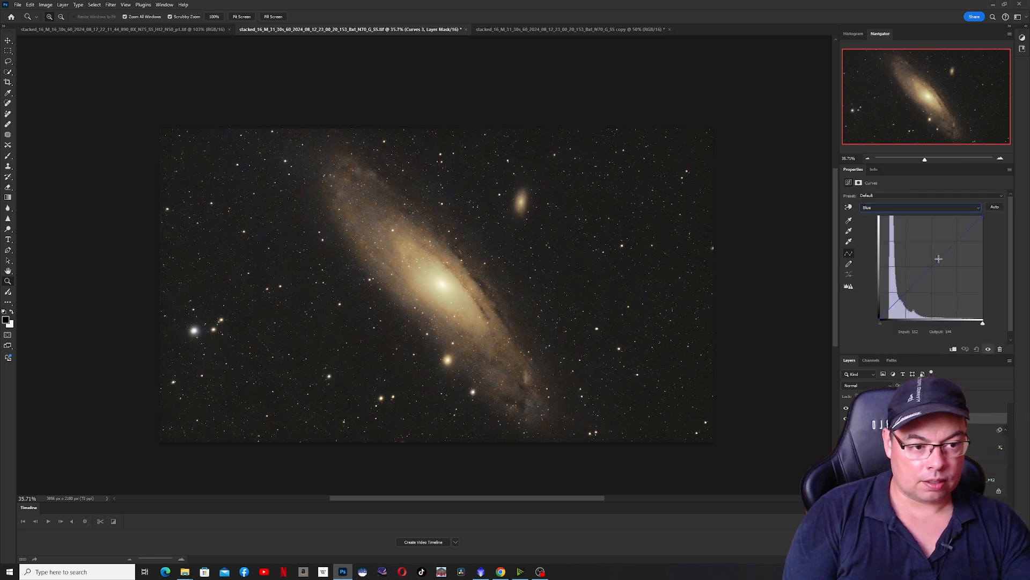
drag(936, 260, 936, 251)
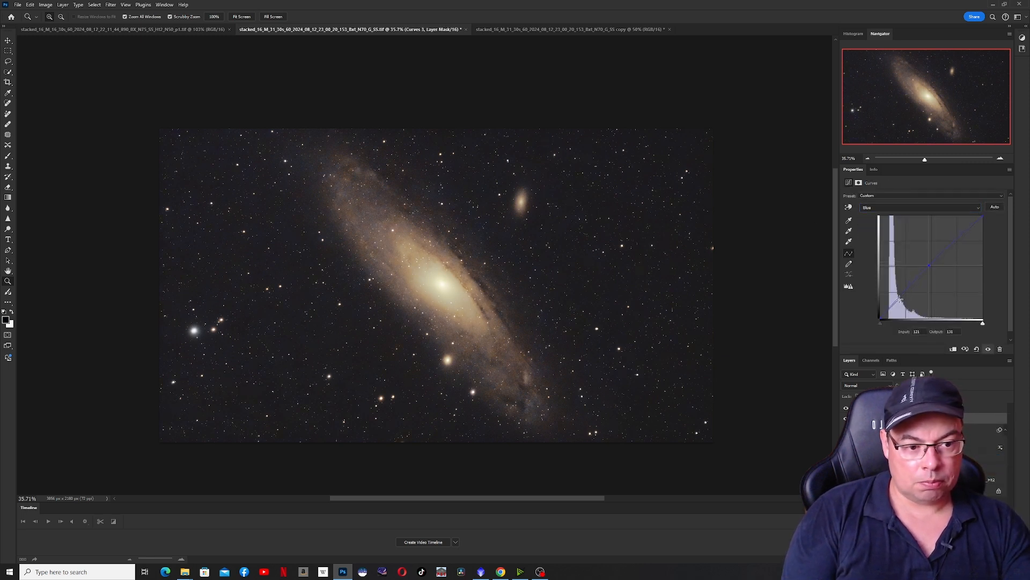
drag(900, 299, 887, 308)
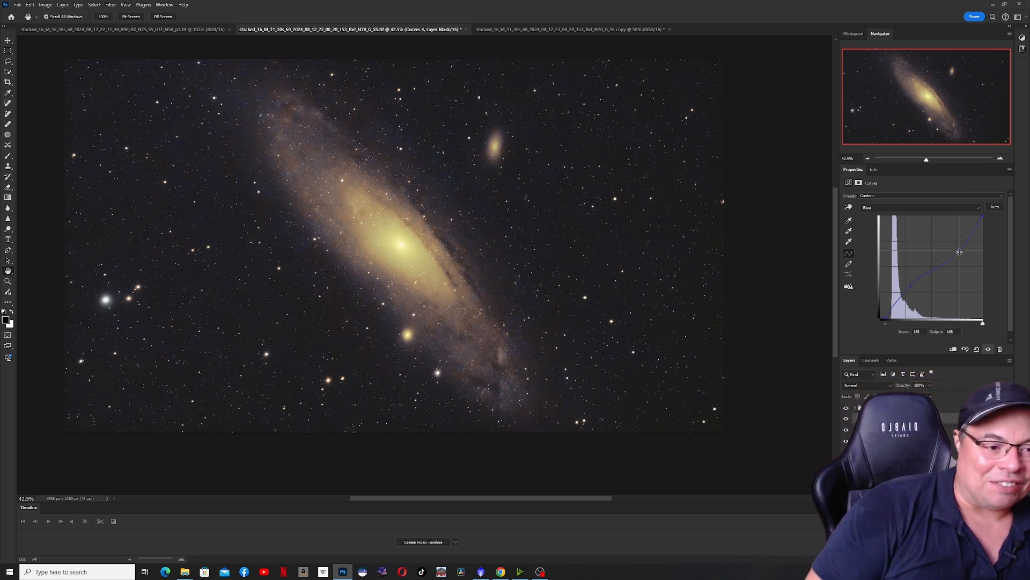
- Fine-tune the blue highlights of the fourth Curves adjustment to input 195, output 168, for a warmer galaxy core
drag(959, 251, 960, 253)
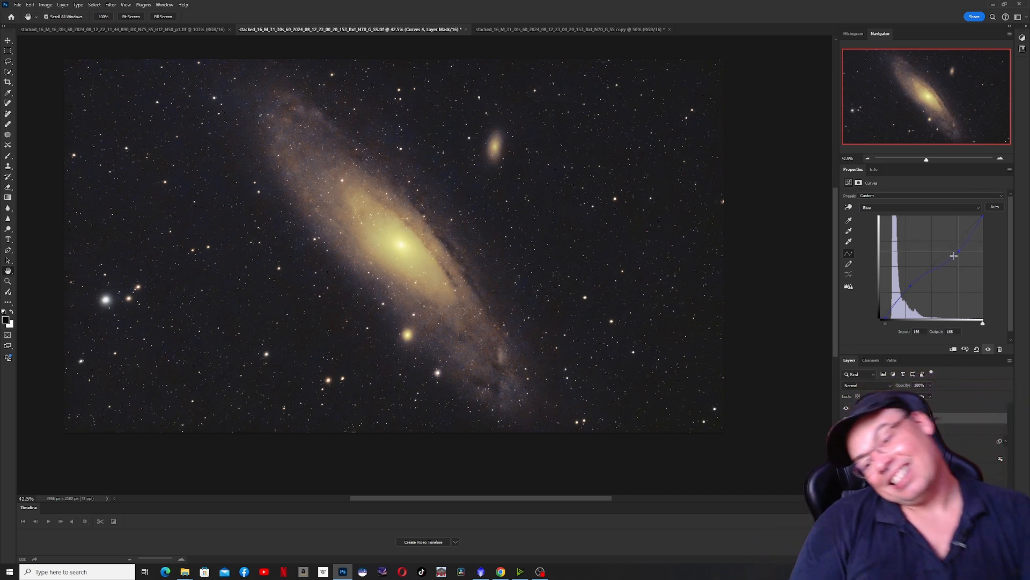
click(865, 160)
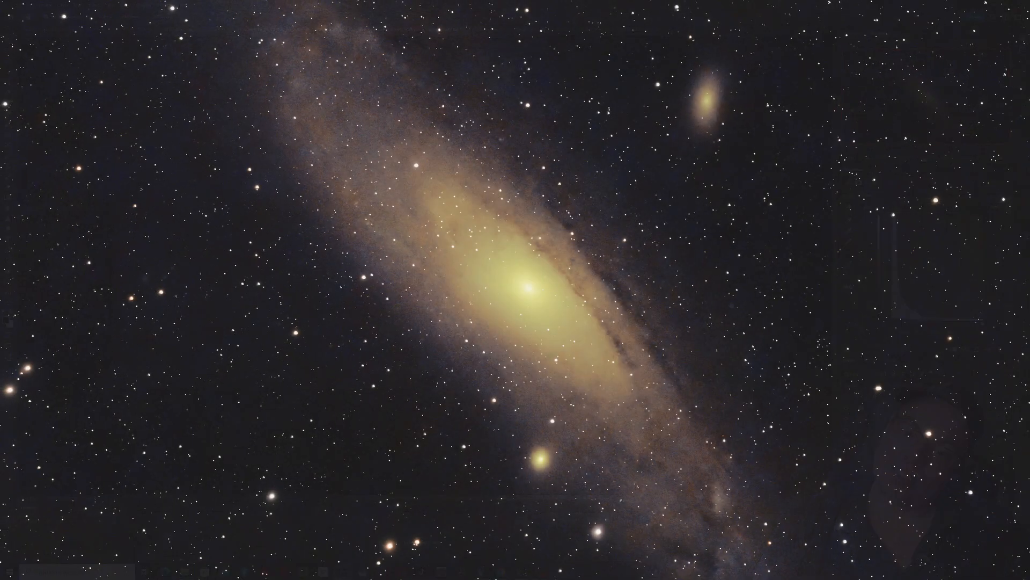